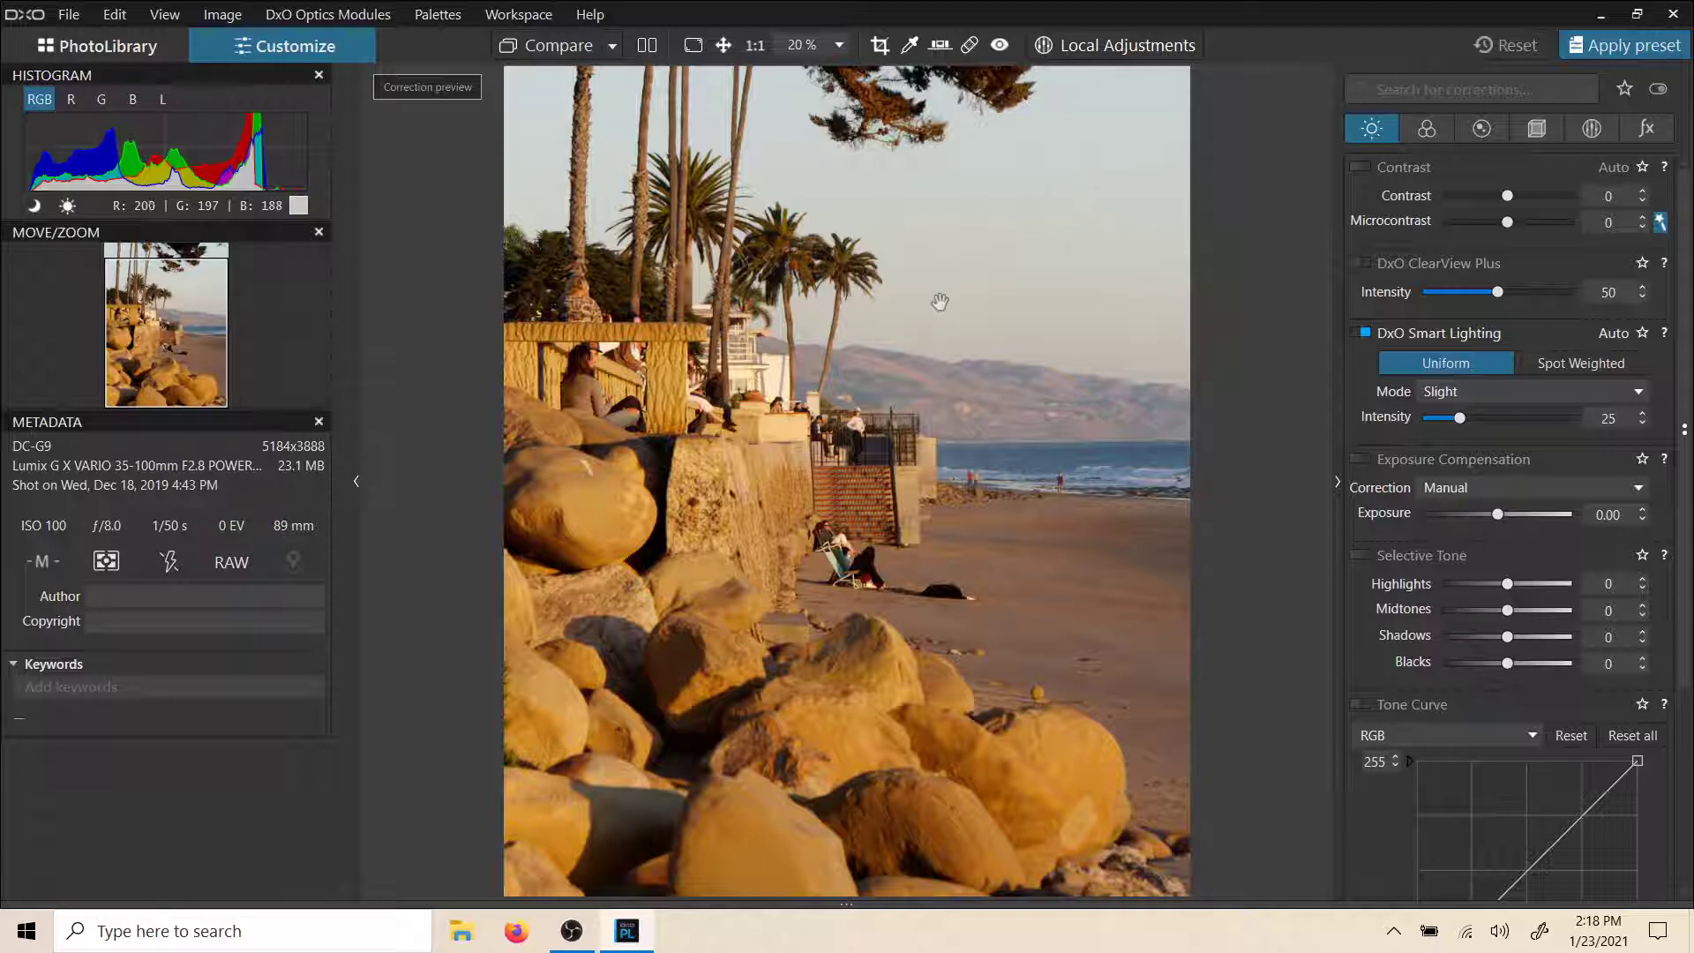
# Raise the photo's Contrast to 13 and its Microcontrast to 16
pyautogui.scroll(1, 939, 302)
pyautogui.scroll(-1, 941, 300)
pyautogui.moveTo(1509, 195); pyautogui.dragTo(1517, 197)
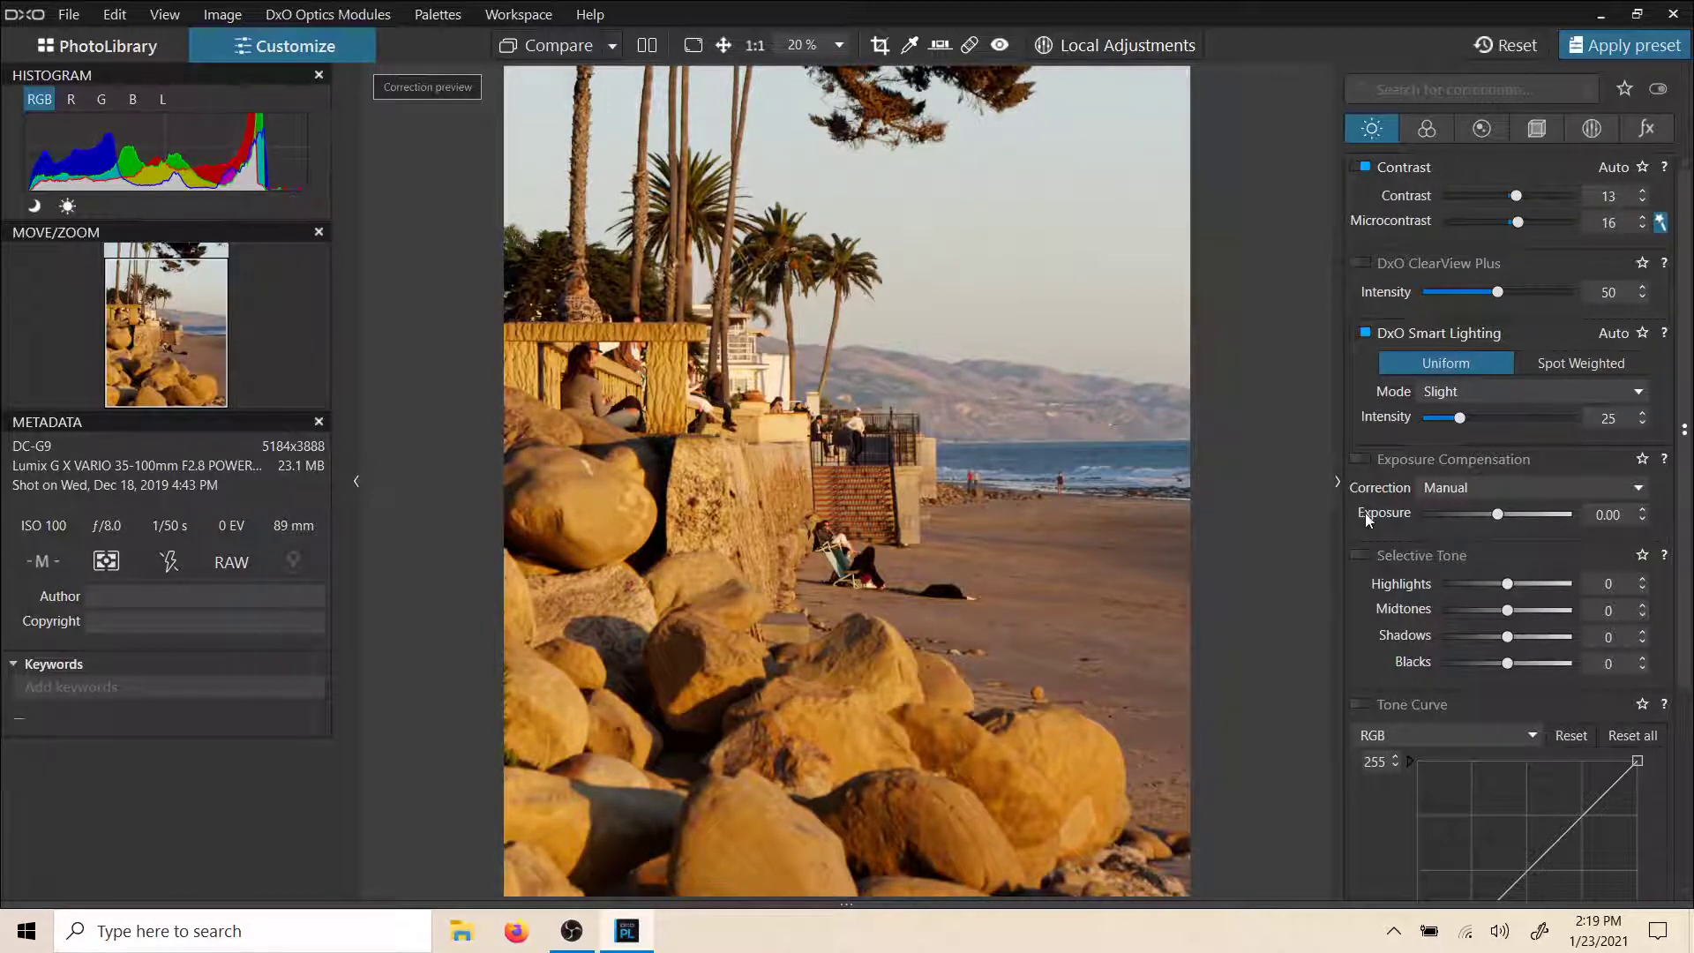
# Set the Selective Tone highlights to -36, midtones to 13 and shadows to 14
pyautogui.moveTo(1510, 585); pyautogui.dragTo(1520, 642)
pyautogui.scroll(-1, 1504, 652)
pyautogui.scroll(-4, 1480, 622)
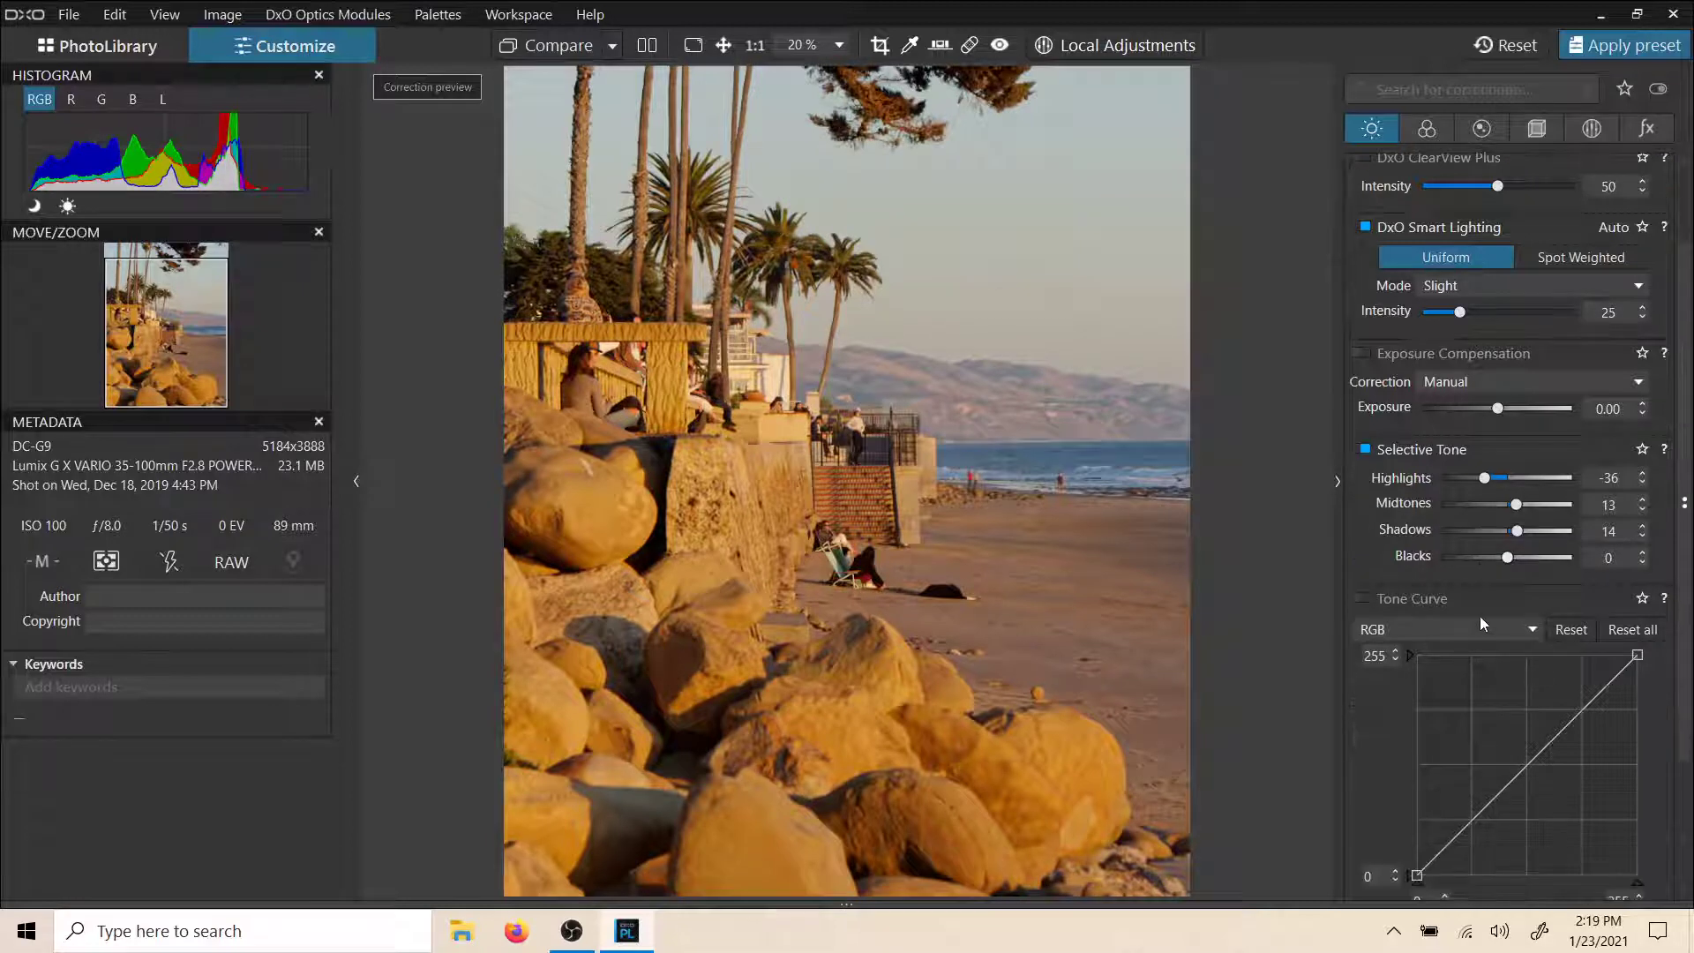
pyautogui.scroll(5, 1489, 621)
pyautogui.scroll(1, 1489, 612)
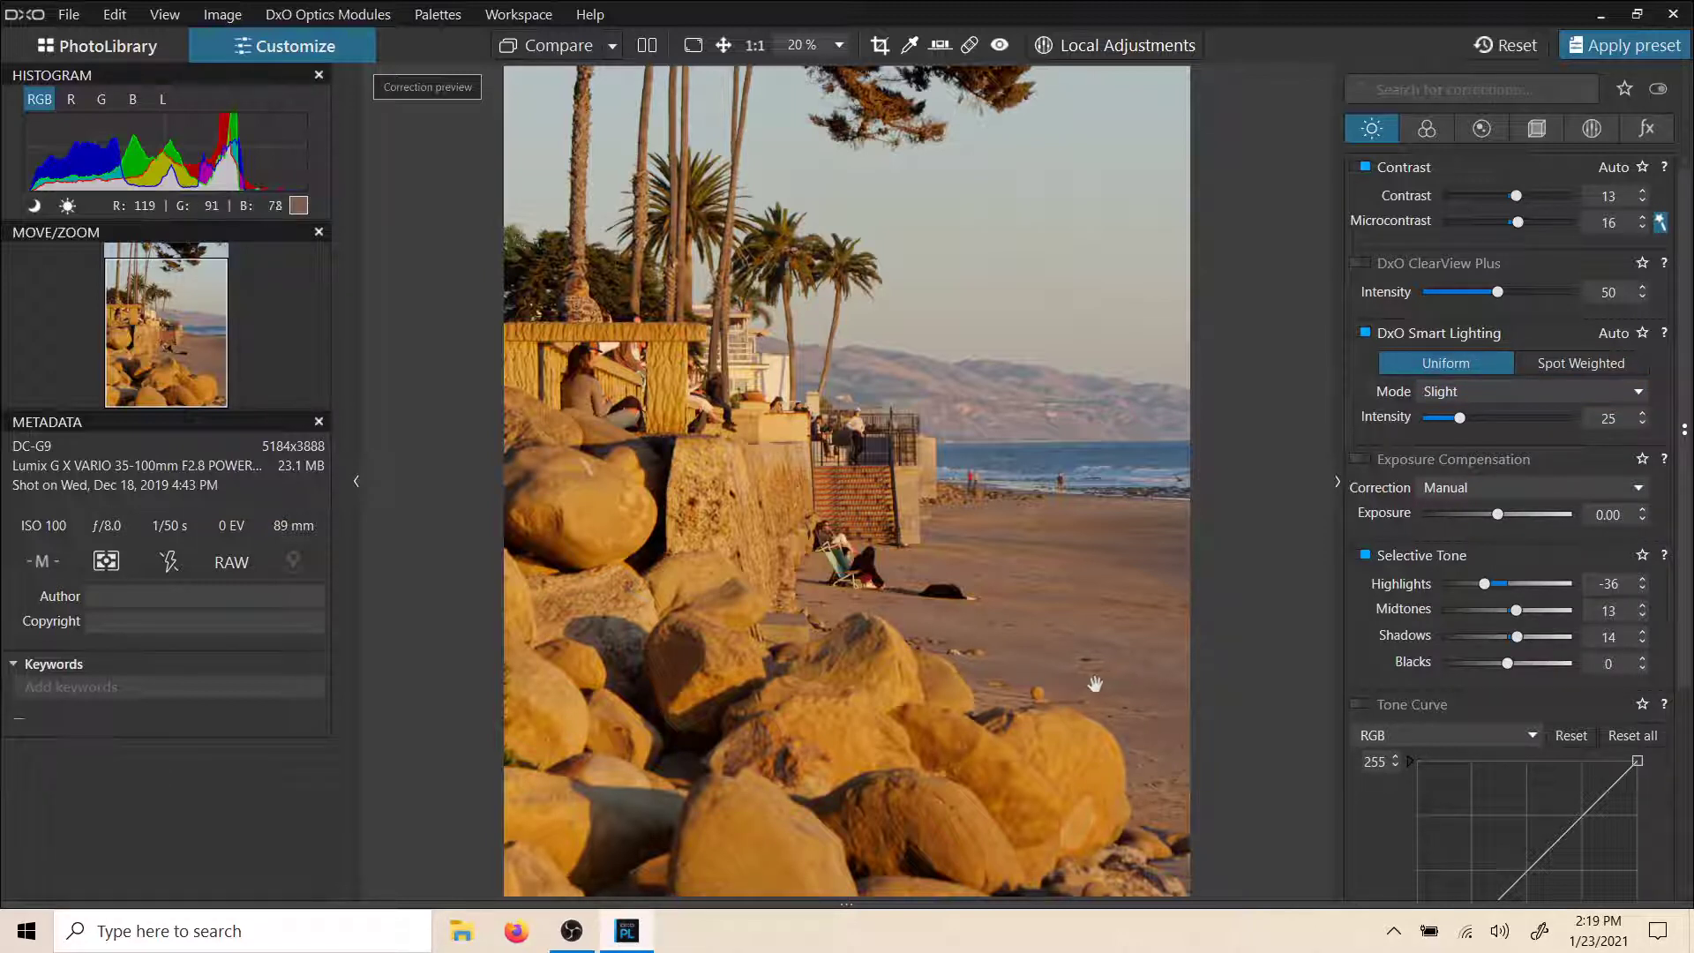
# Switch DxO Smart Lighting to Custom mode and Spot Weighted correction
pyautogui.click(1439, 394)
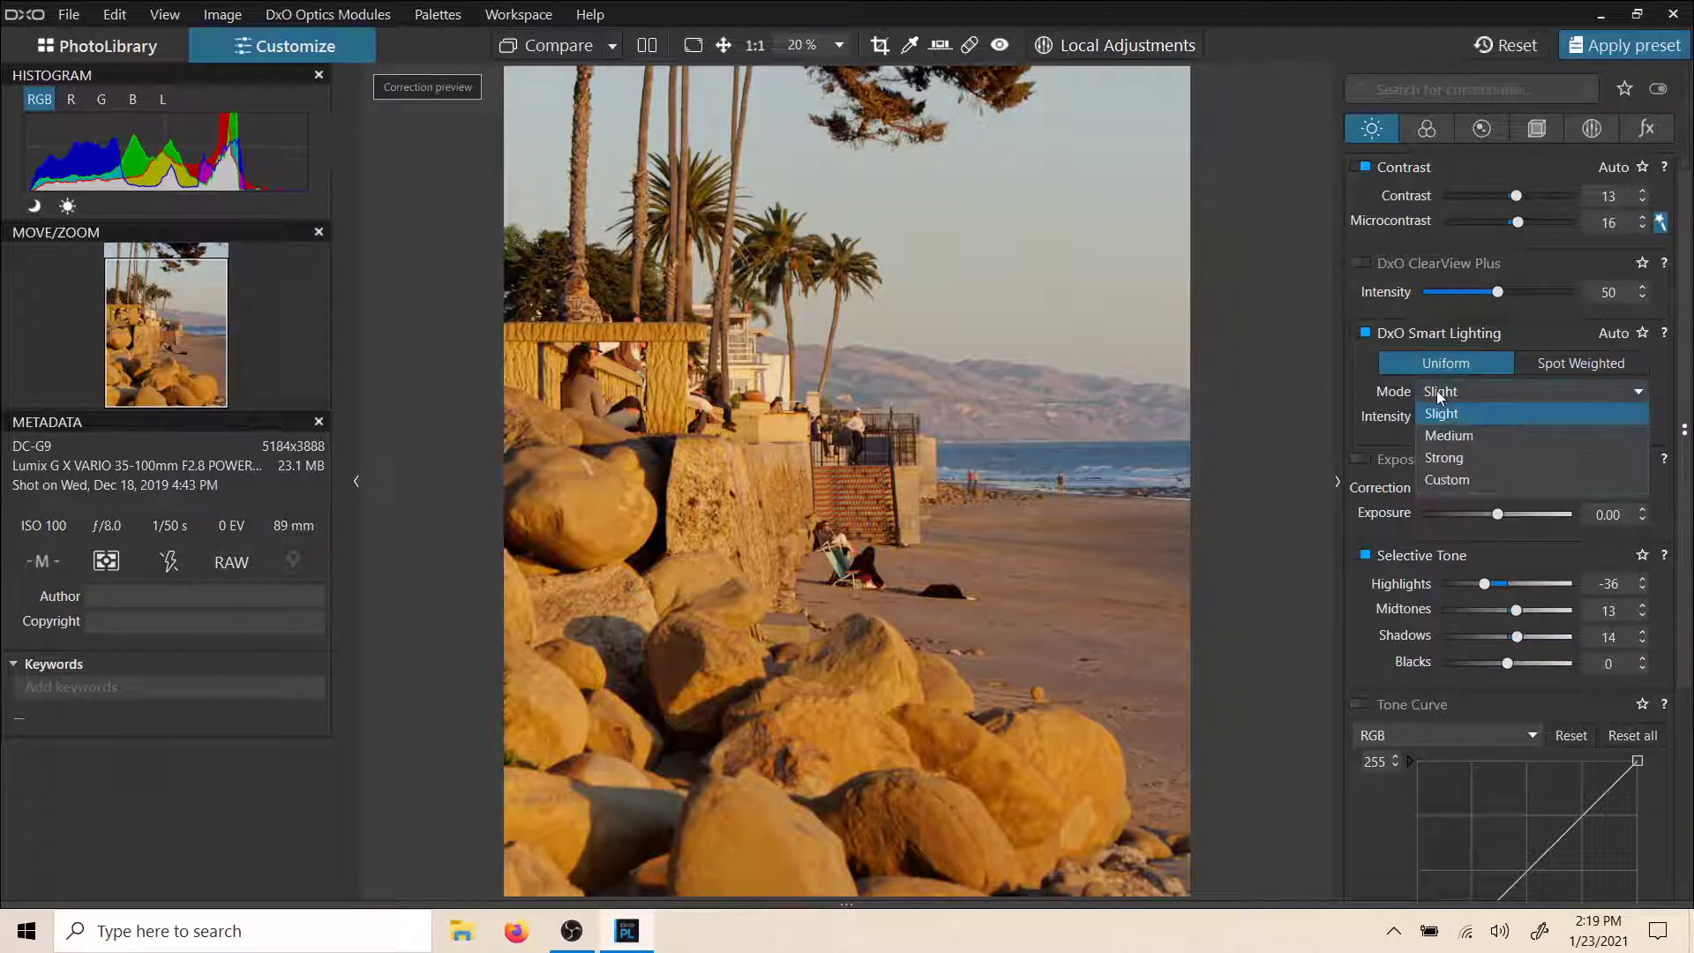
pyautogui.click(1444, 479)
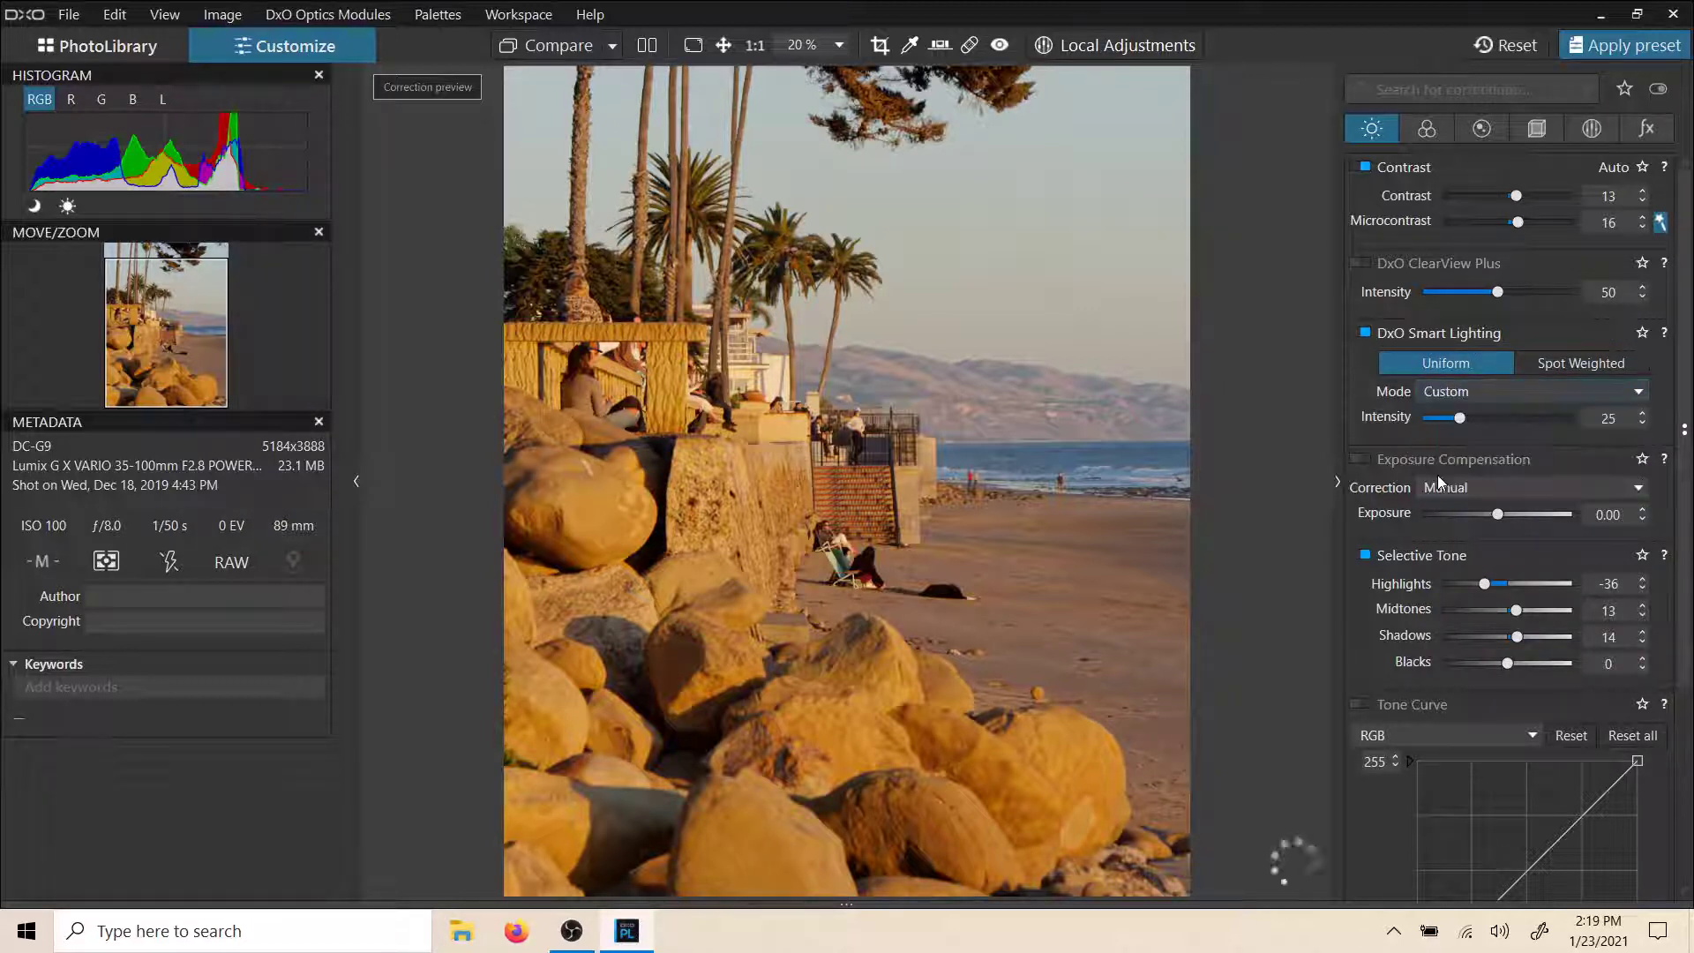
pyautogui.click(1586, 362)
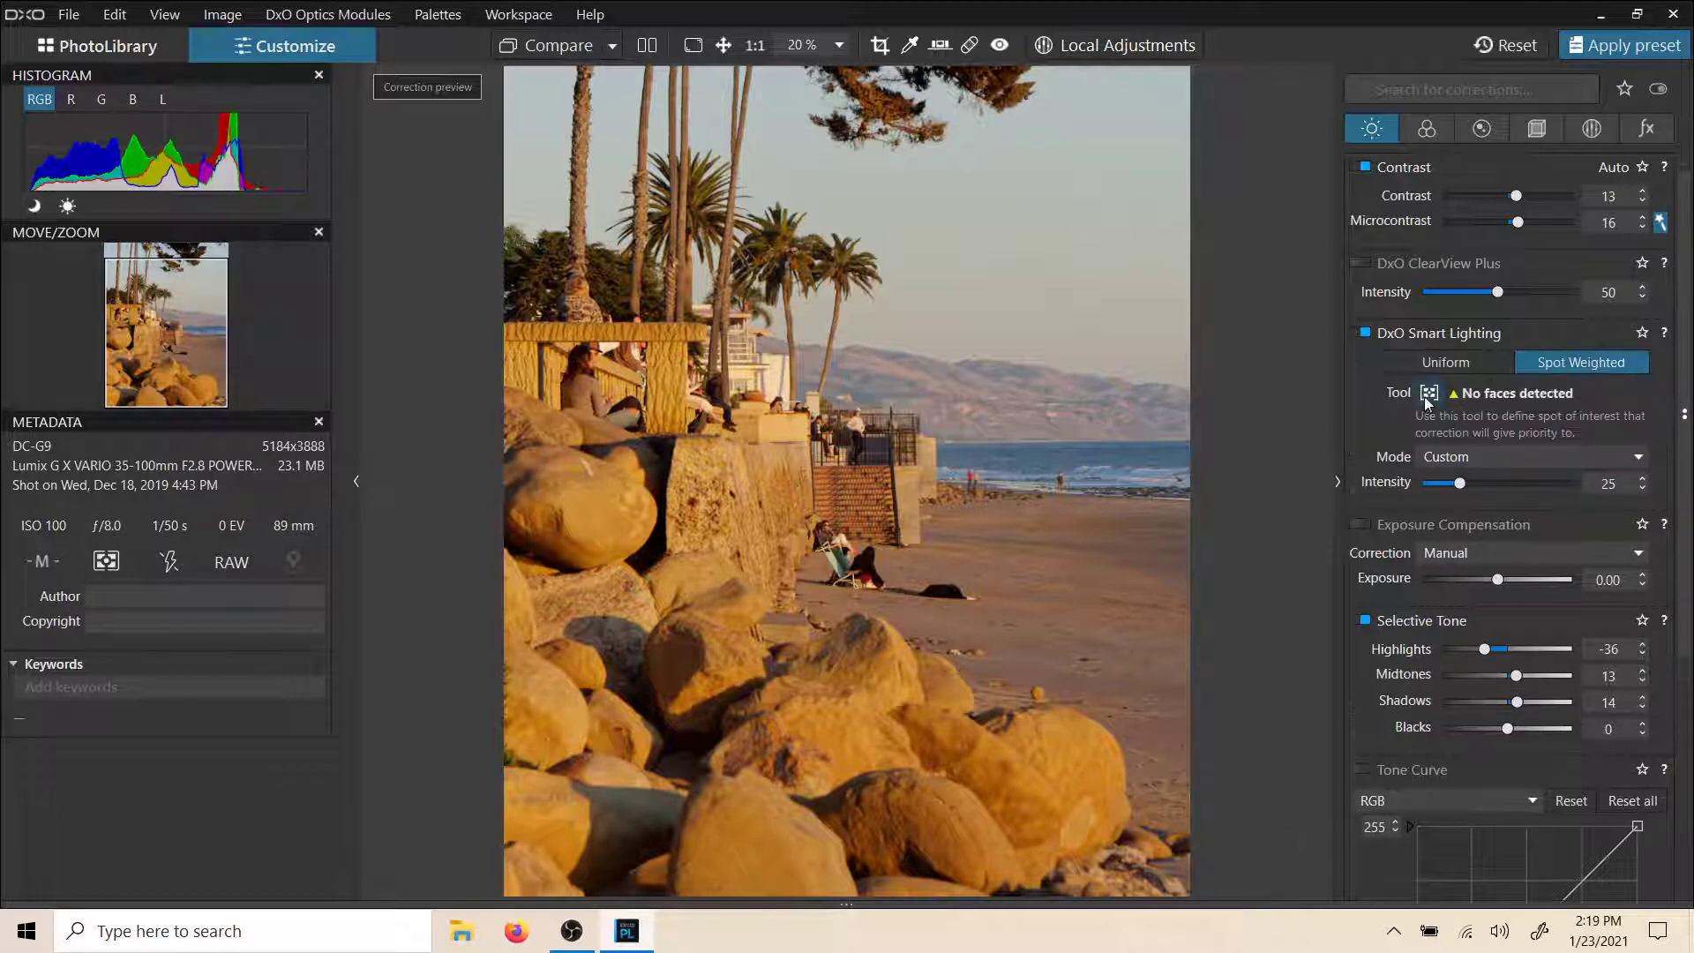
# Mark spot-weighted areas around the people by the railing, the seated beachgoer and the distant figures near the water
pyautogui.click(1428, 394)
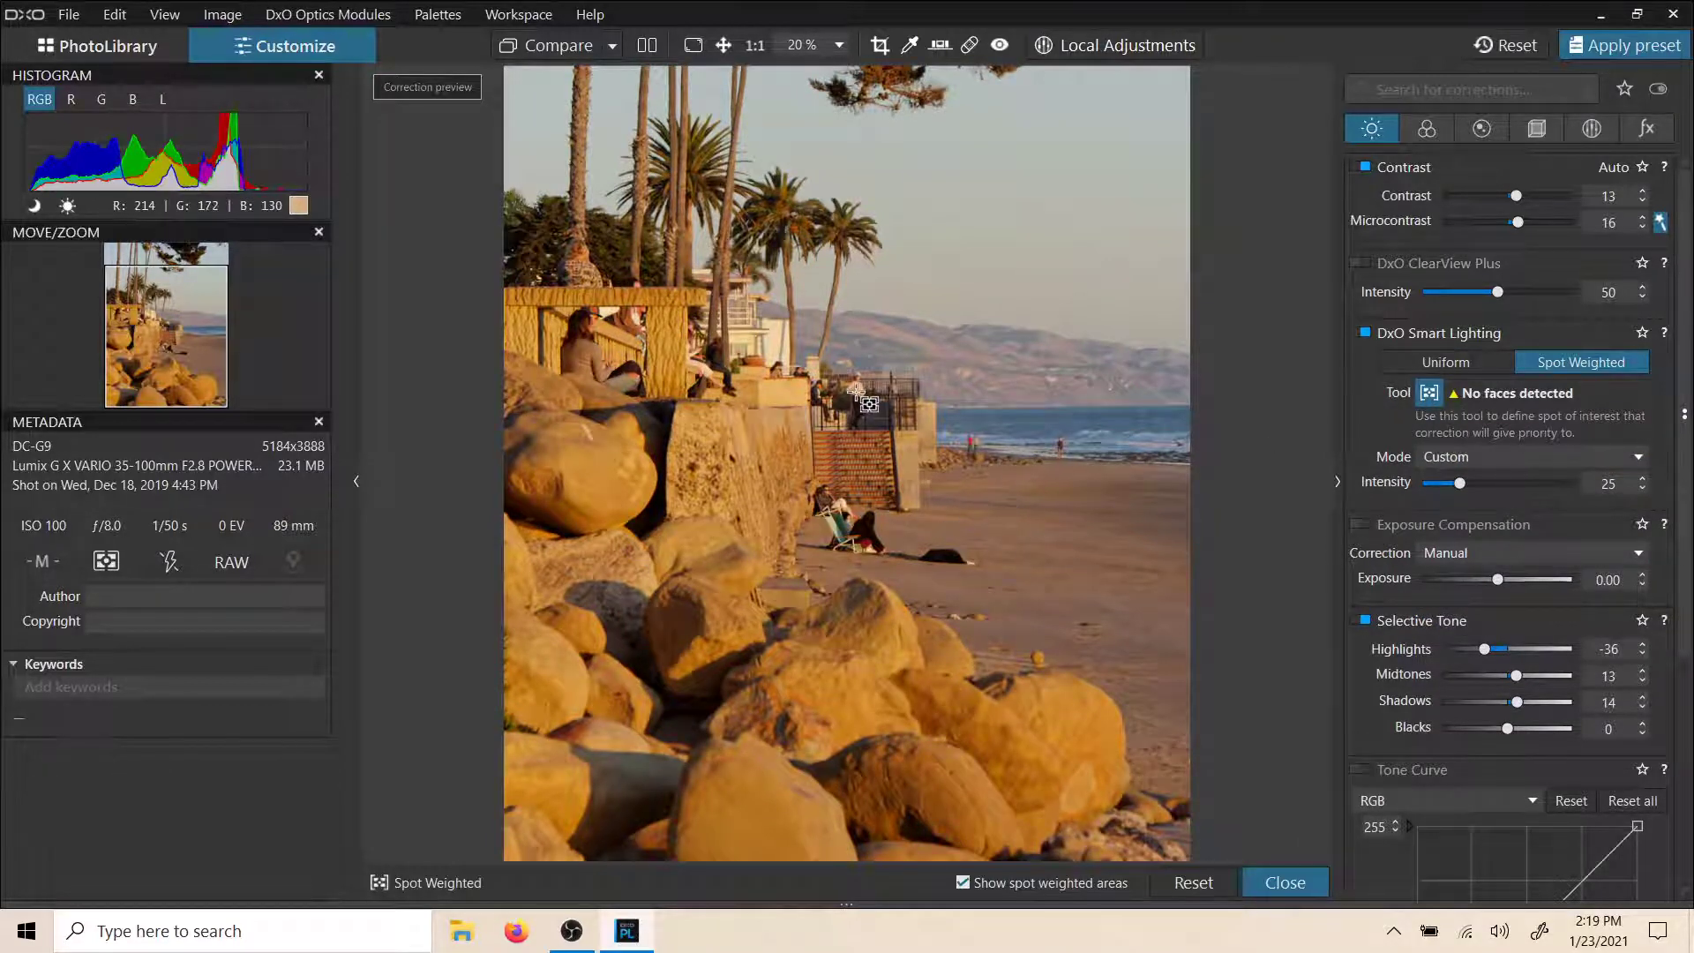
pyautogui.moveTo(849, 371); pyautogui.dragTo(874, 432)
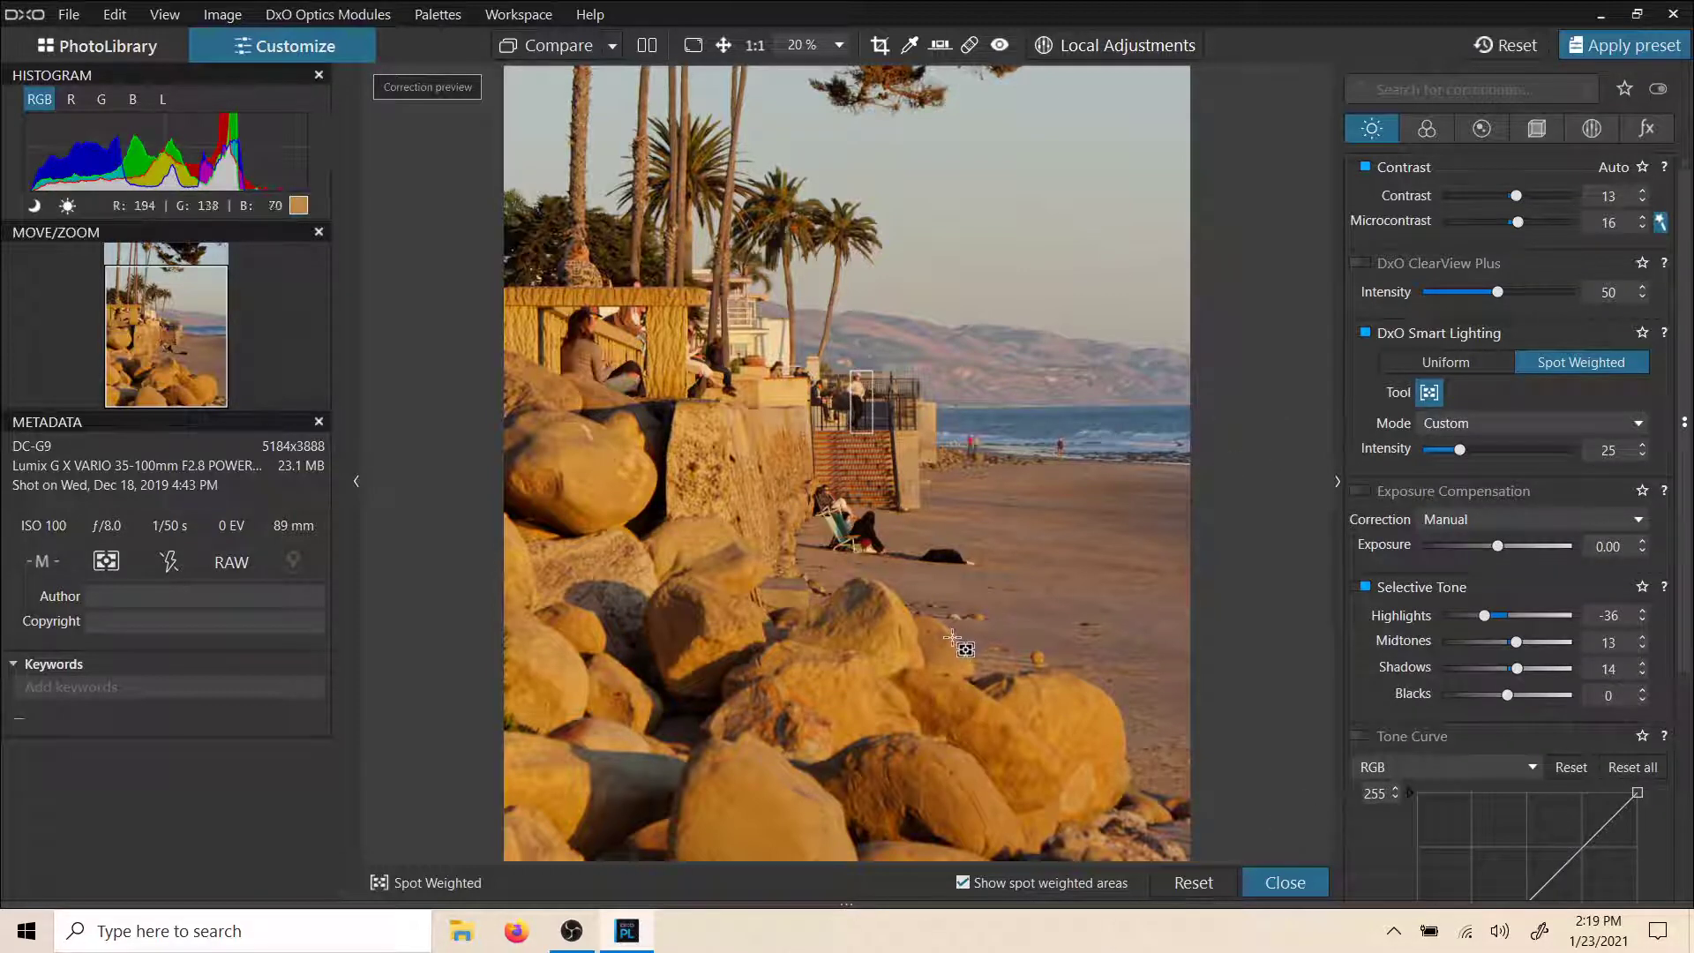
pyautogui.moveTo(816, 475); pyautogui.dragTo(884, 563)
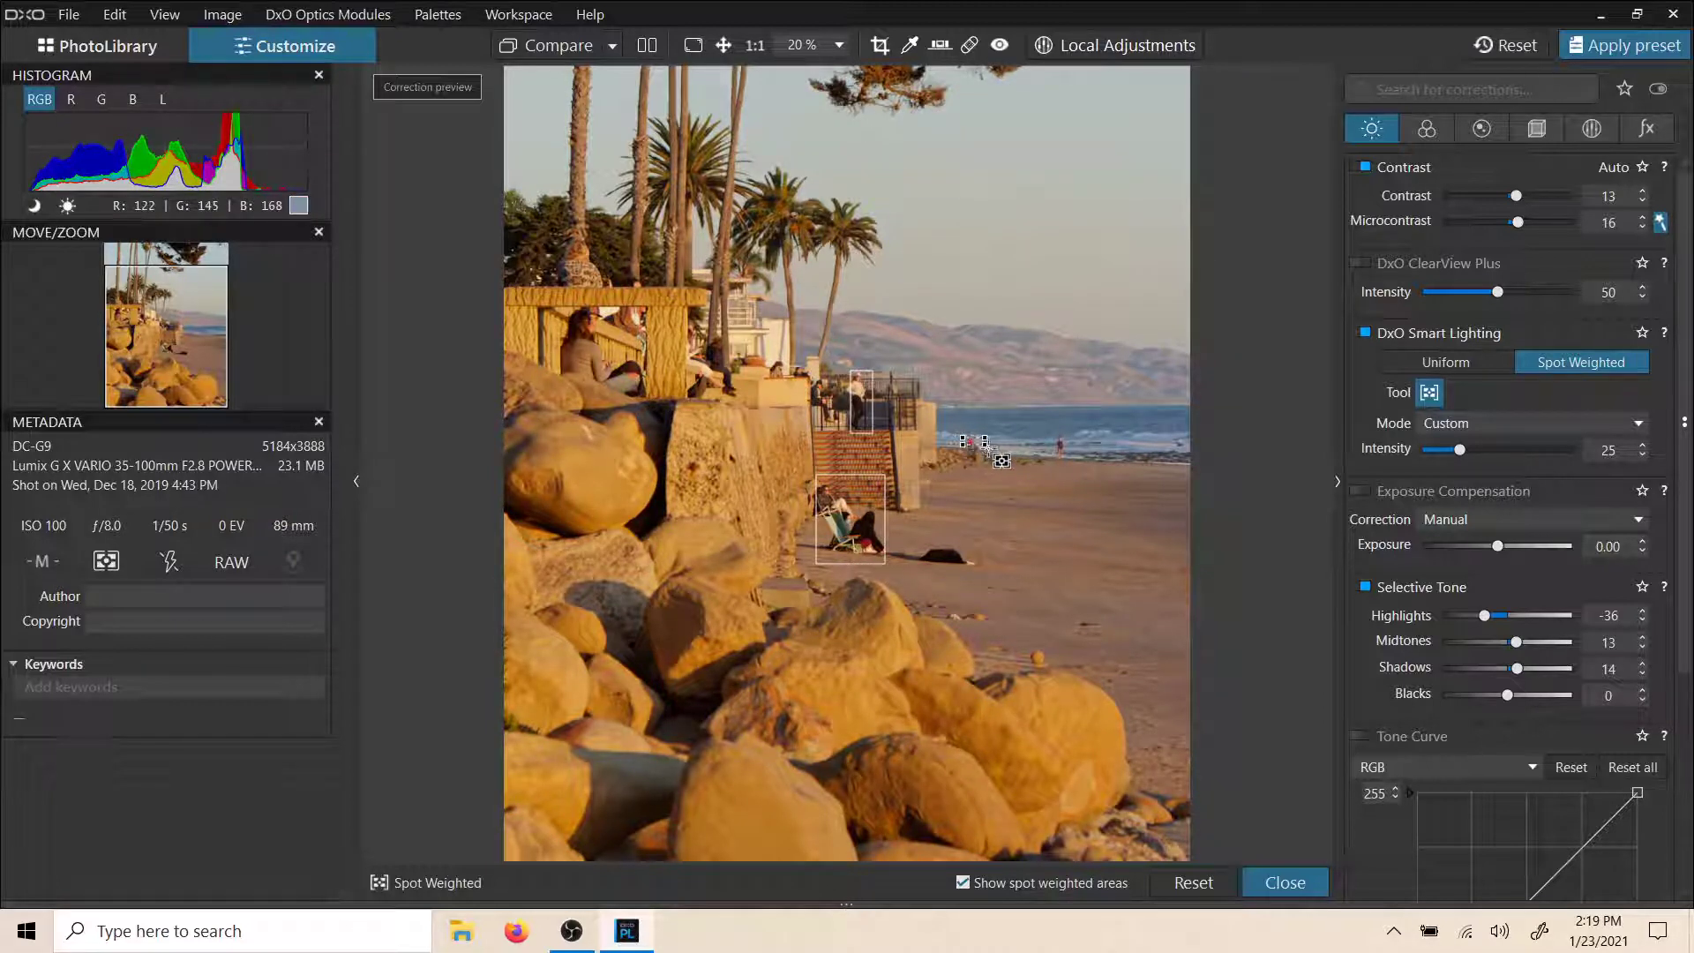
pyautogui.moveTo(961, 437); pyautogui.dragTo(988, 462)
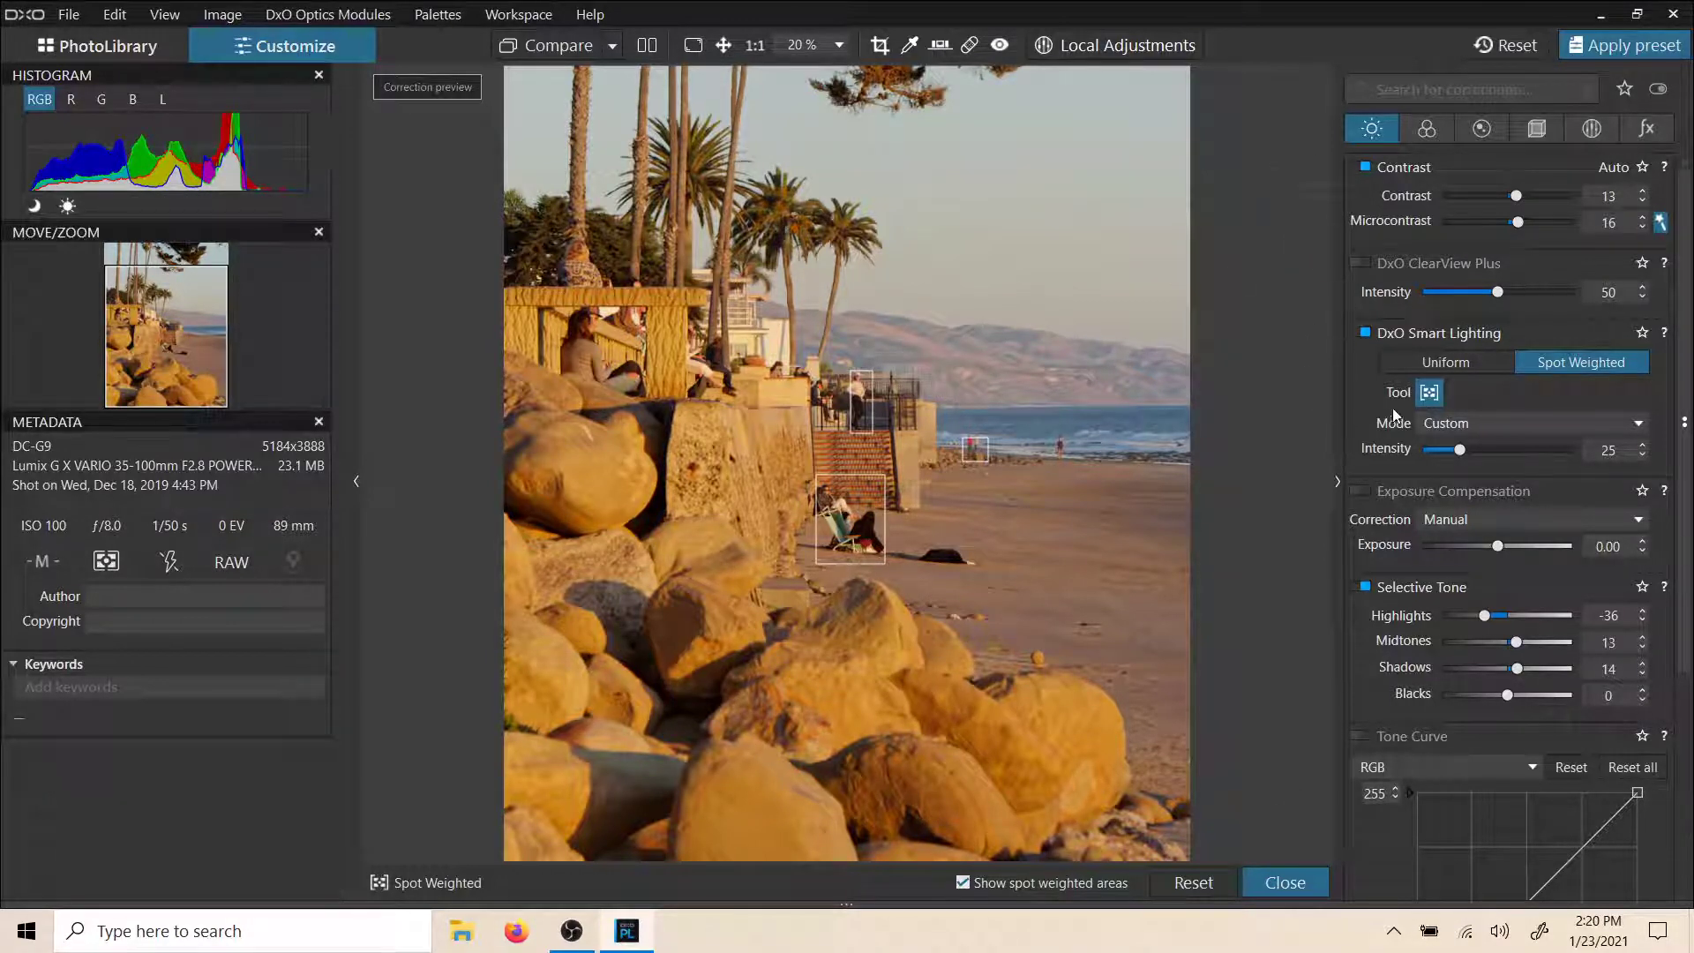
pyautogui.click(1432, 397)
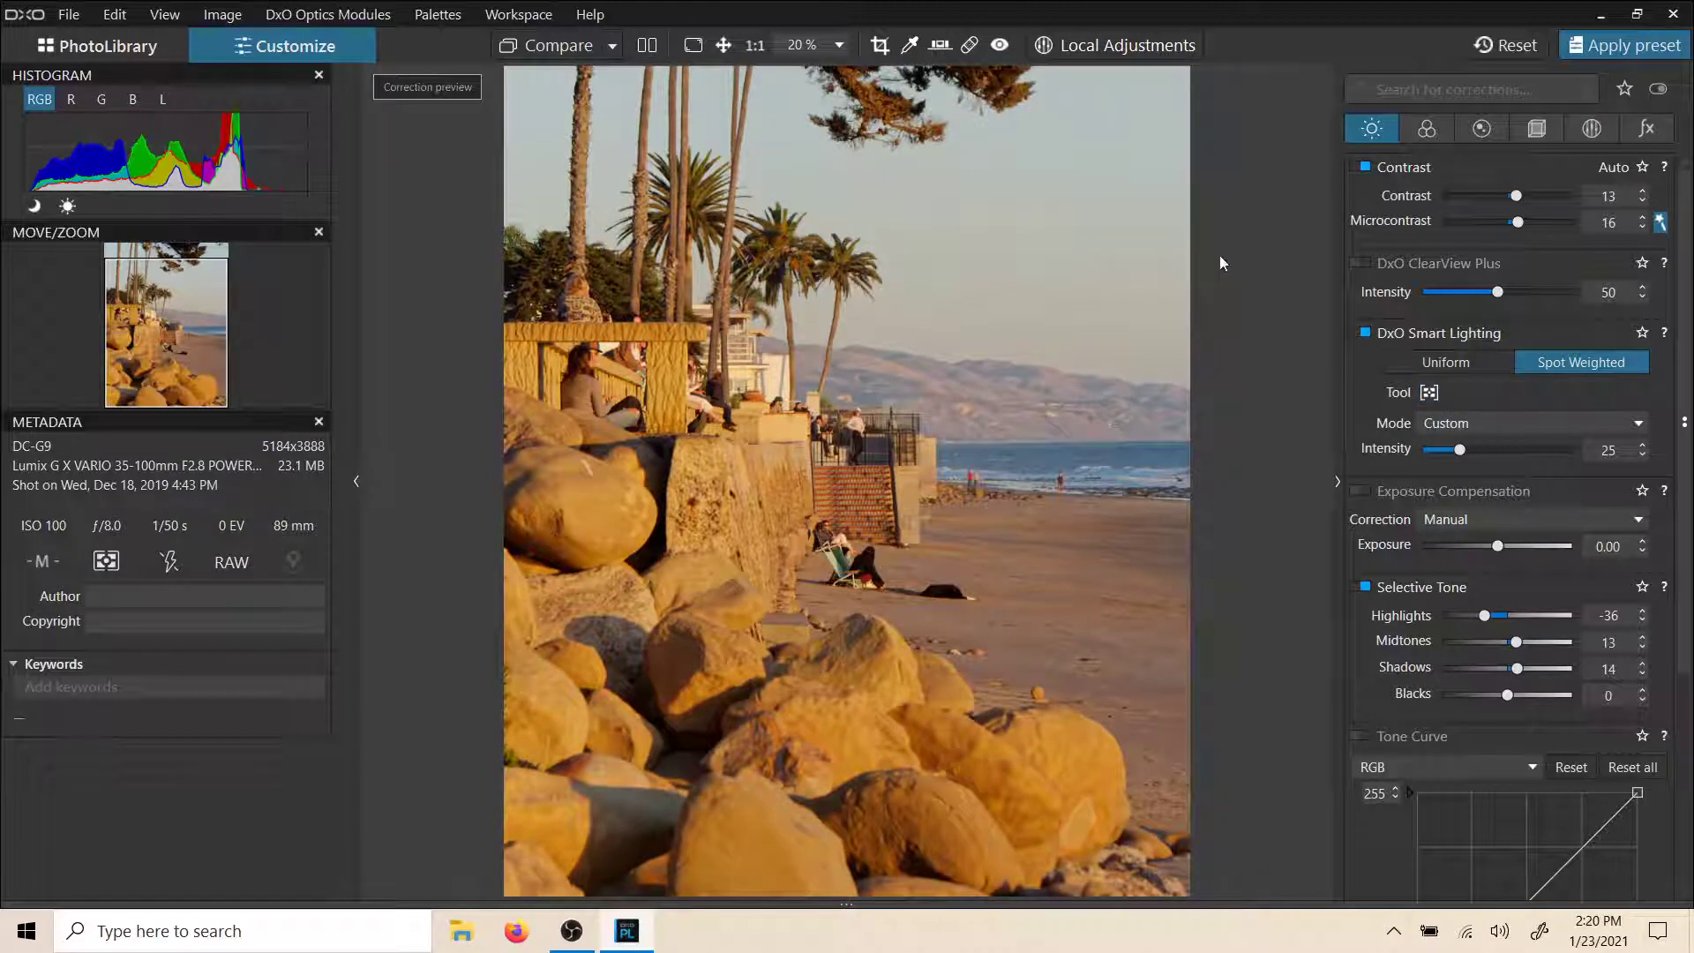
# Enable DxO ClearView Plus with an intensity of 49
pyautogui.scroll(-2, 1482, 265)
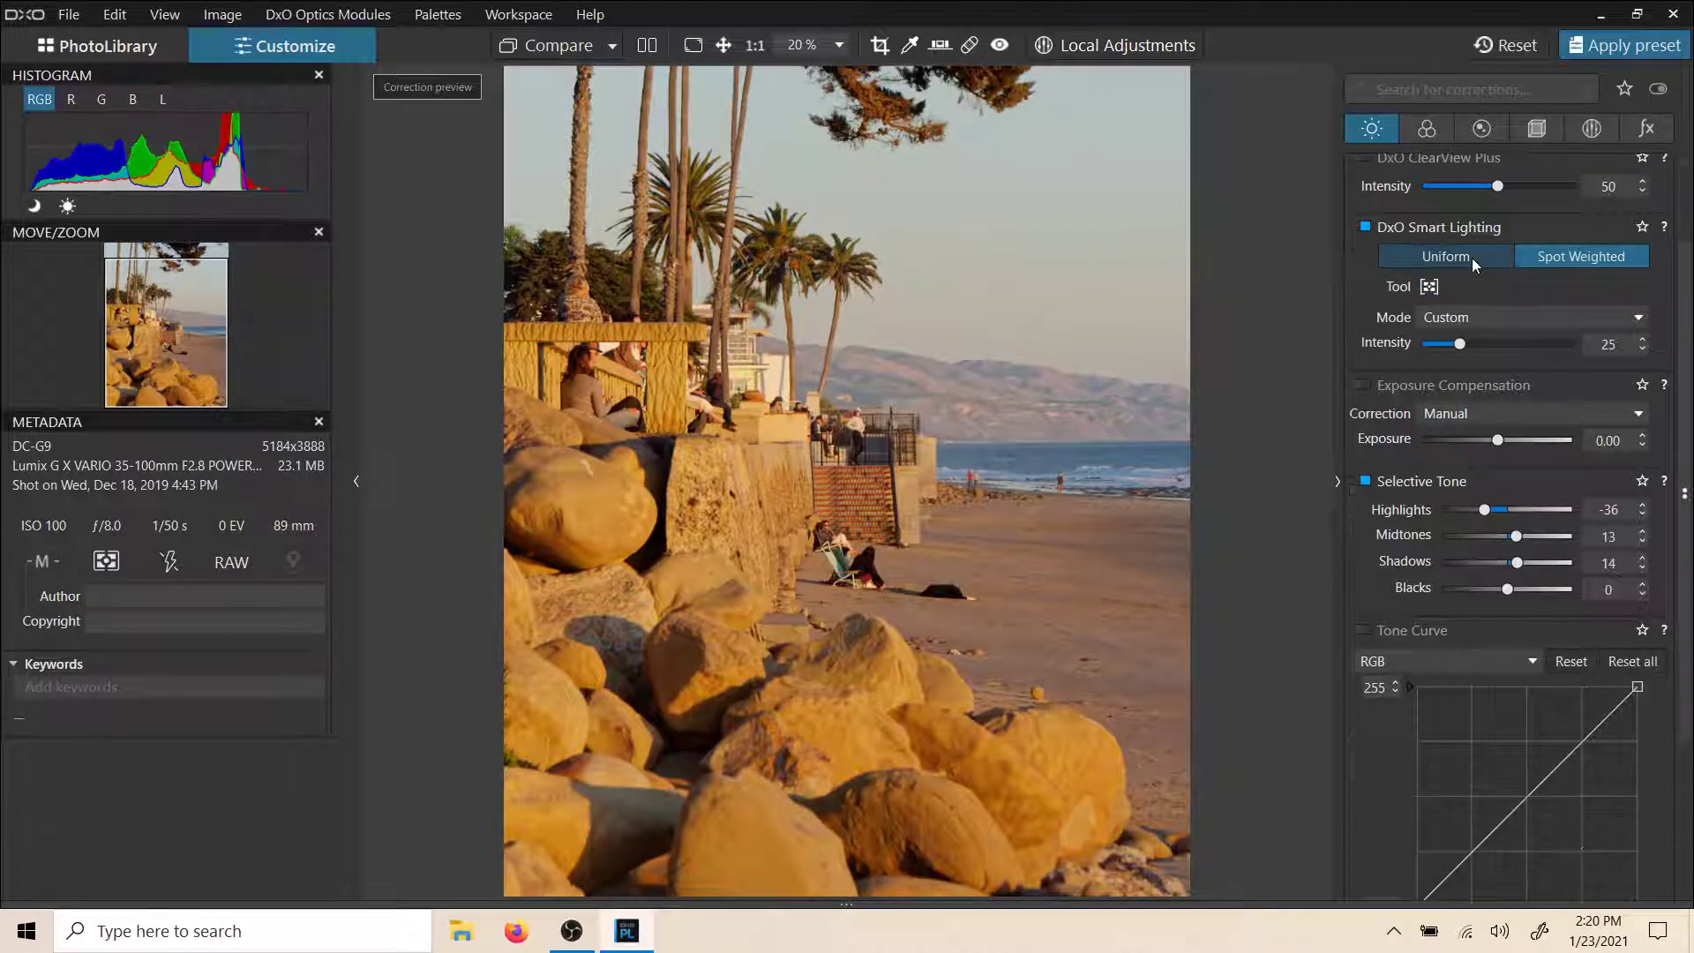
pyautogui.scroll(2, 1471, 258)
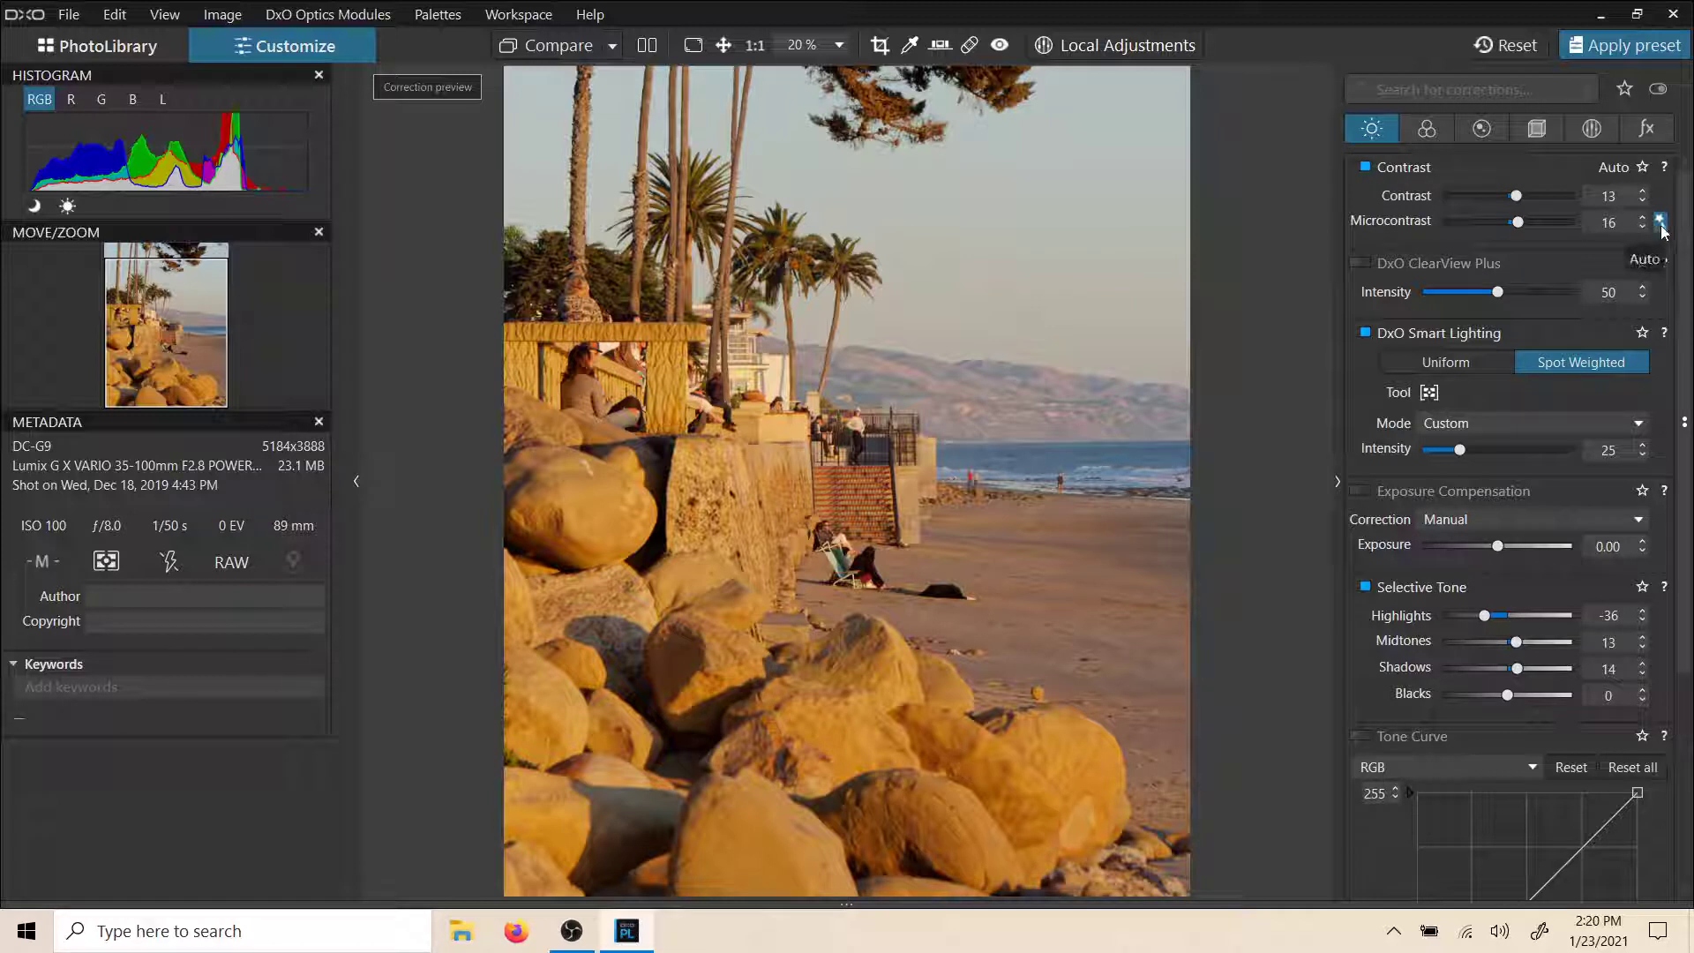
pyautogui.scroll(-1, 1586, 329)
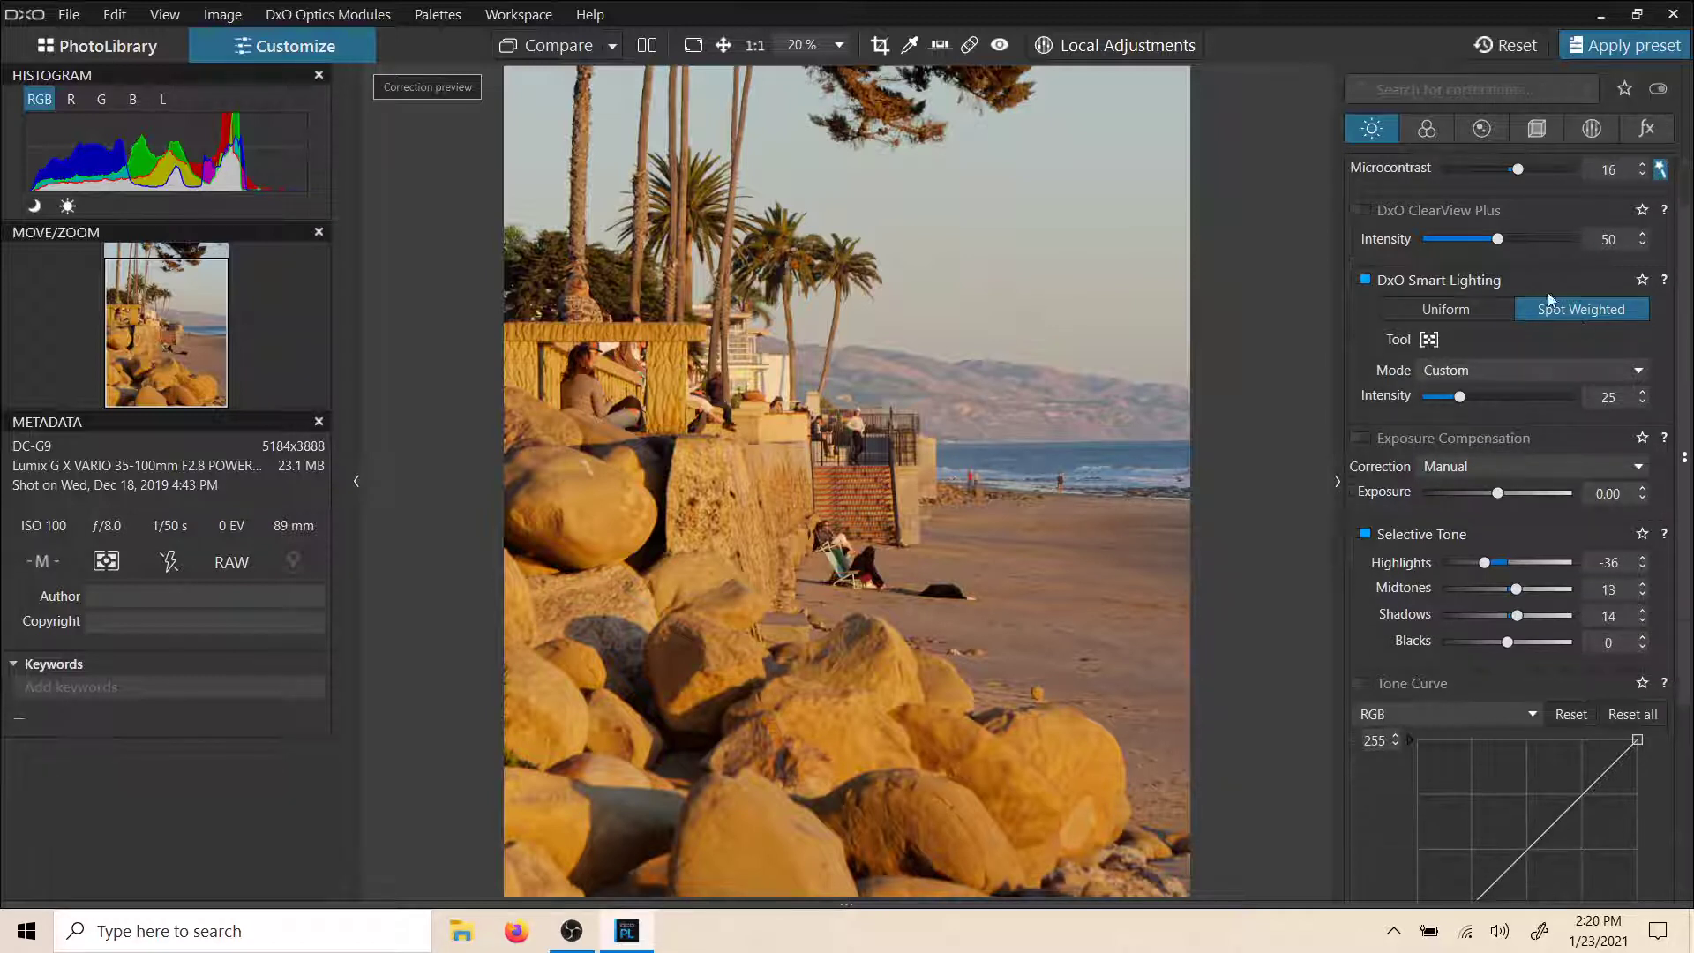
pyautogui.scroll(-1, 1473, 265)
pyautogui.scroll(2, 1440, 270)
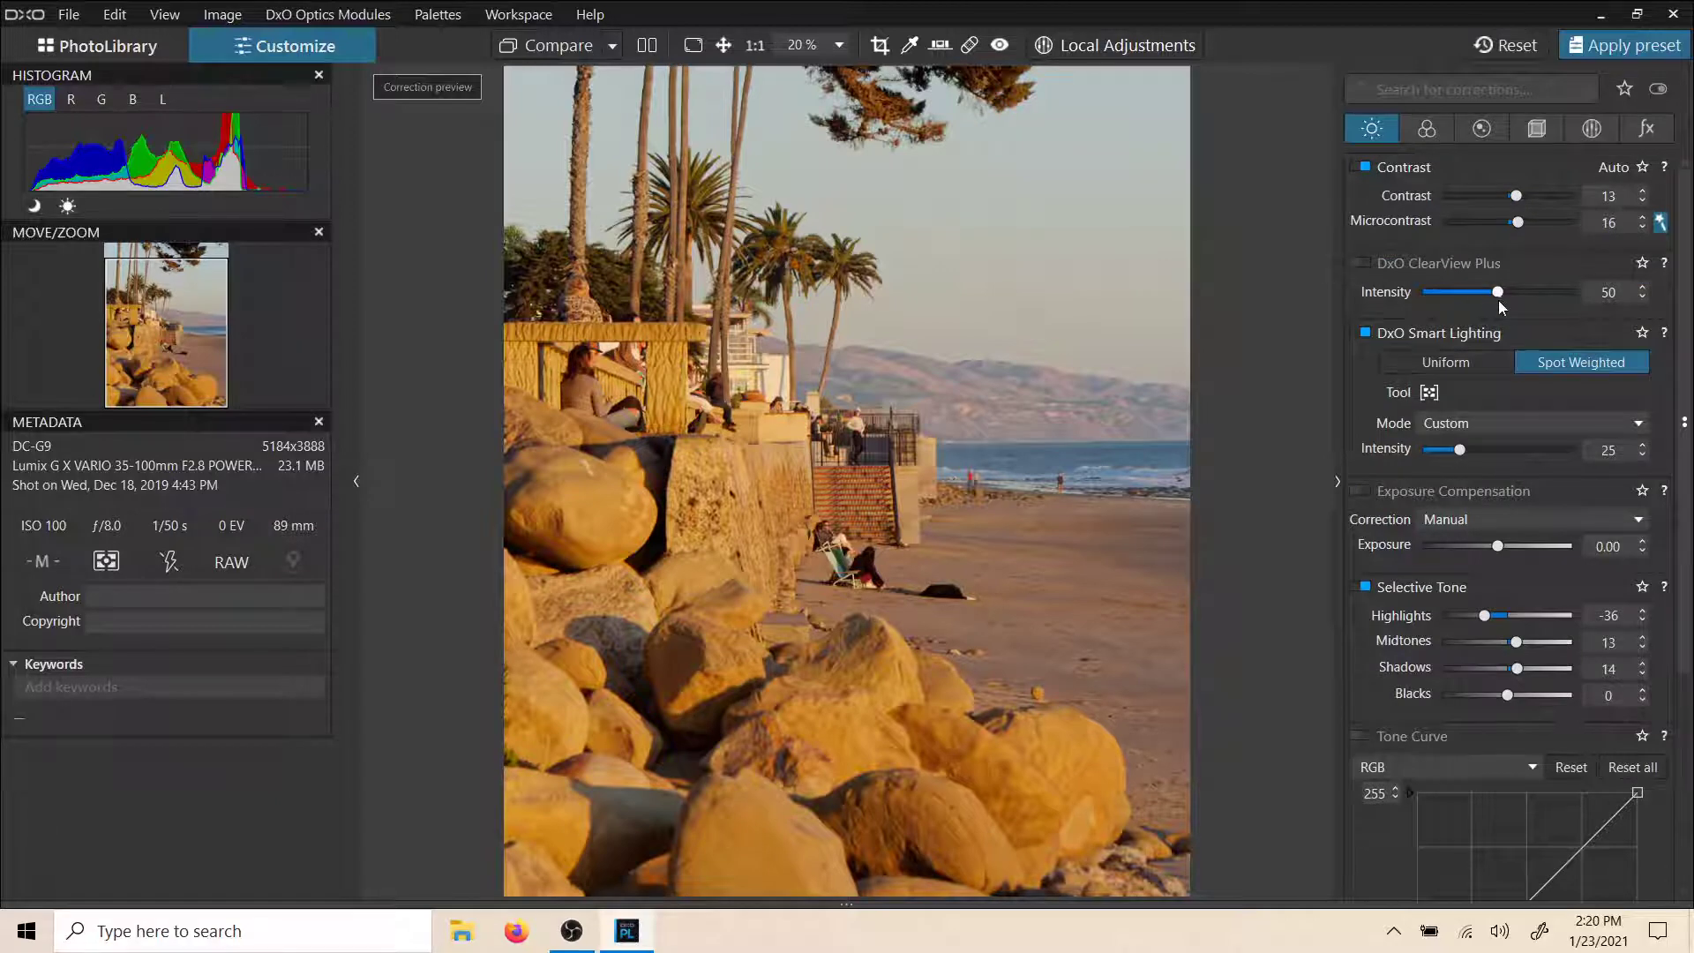
pyautogui.moveTo(1497, 294)
pyautogui.mouseDown()
pyautogui.moveTo(1453, 294)
pyautogui.moveTo(1494, 292)
pyautogui.mouseUp()
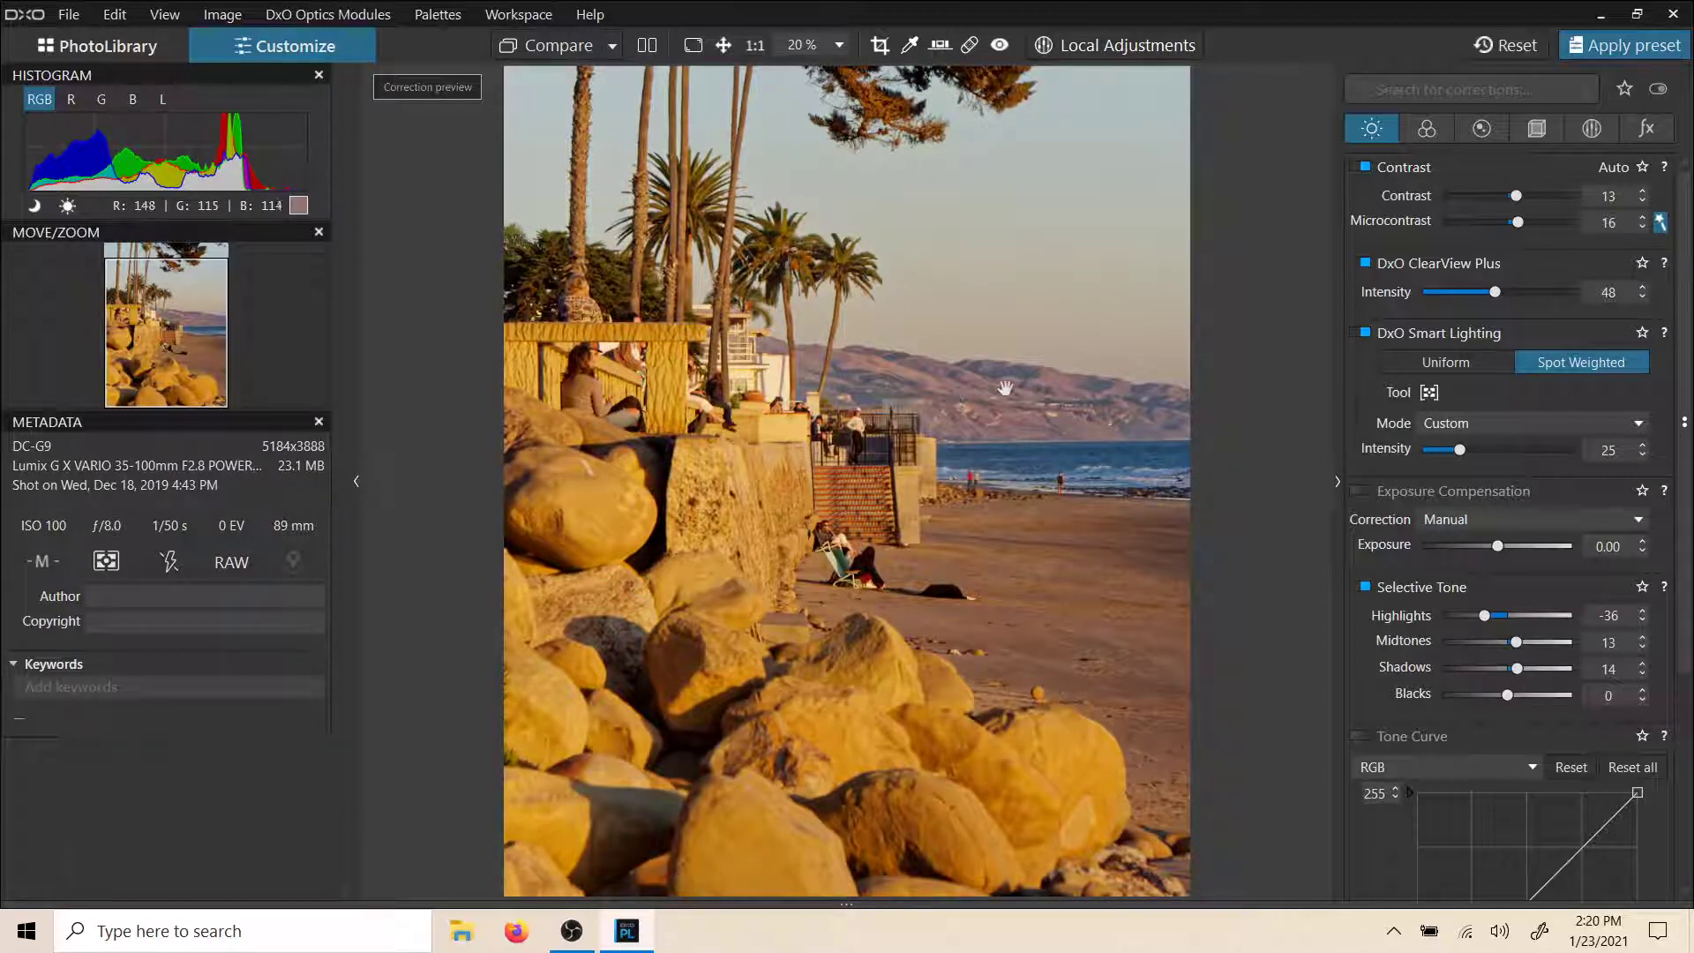
pyautogui.scroll(-1, 1206, 375)
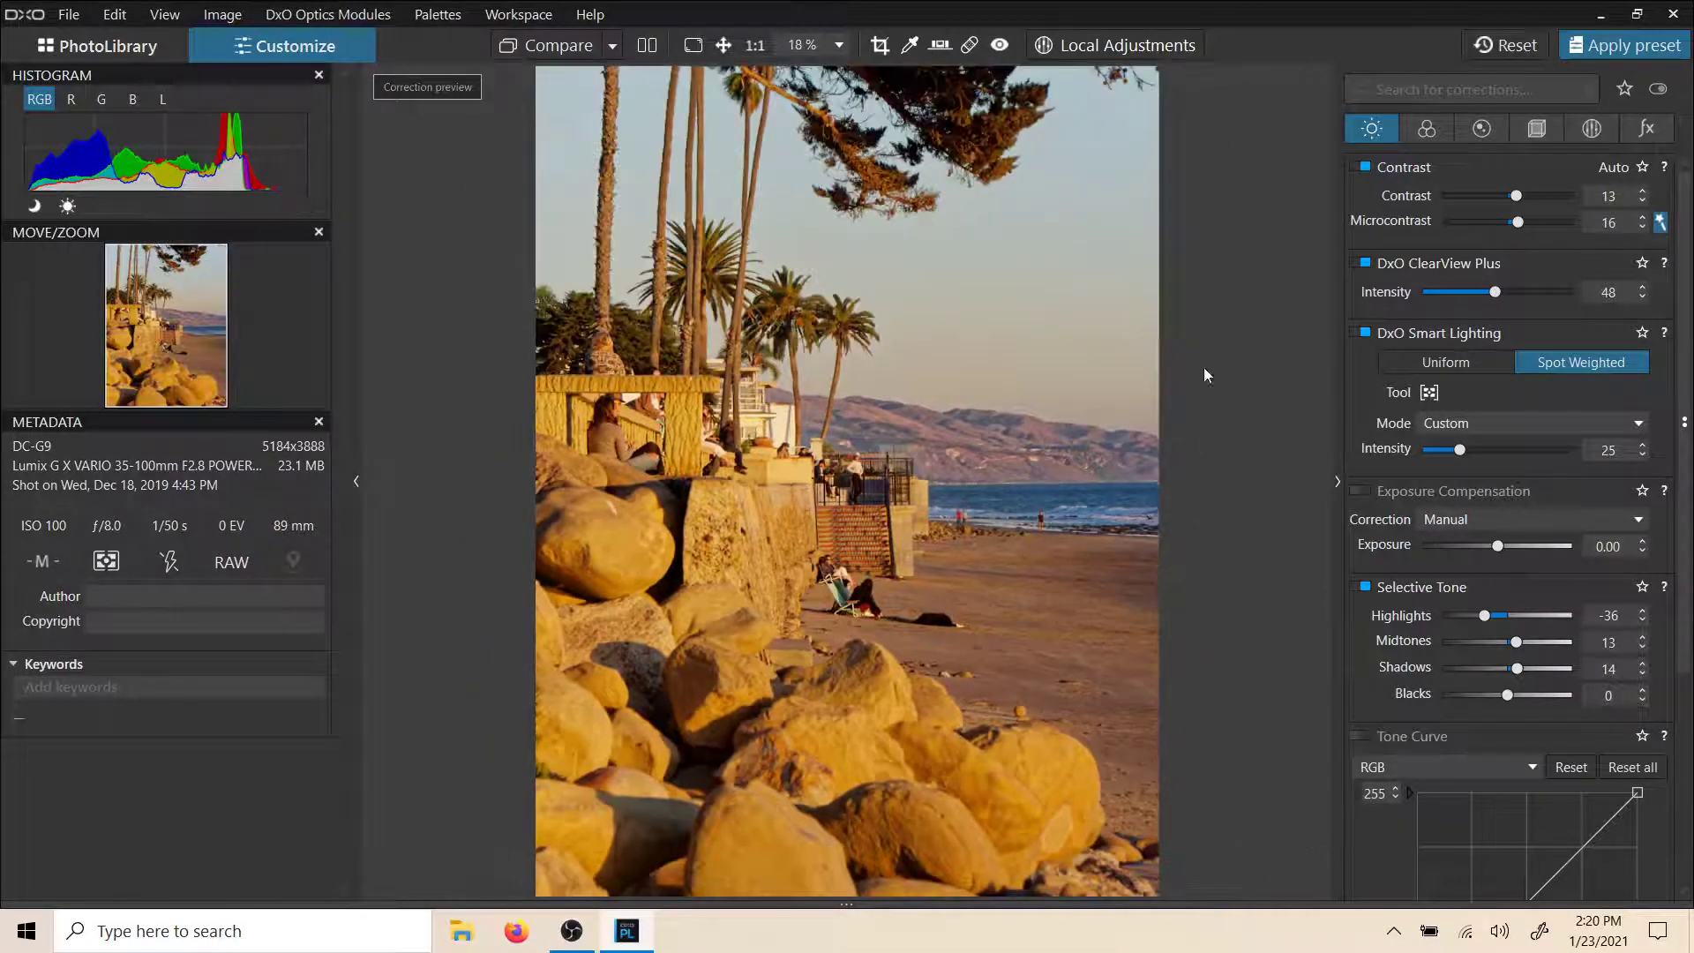
pyautogui.moveTo(1495, 294)
pyautogui.mouseDown()
pyautogui.moveTo(1397, 301)
pyautogui.moveTo(1527, 292)
pyautogui.moveTo(1501, 291)
pyautogui.mouseUp()
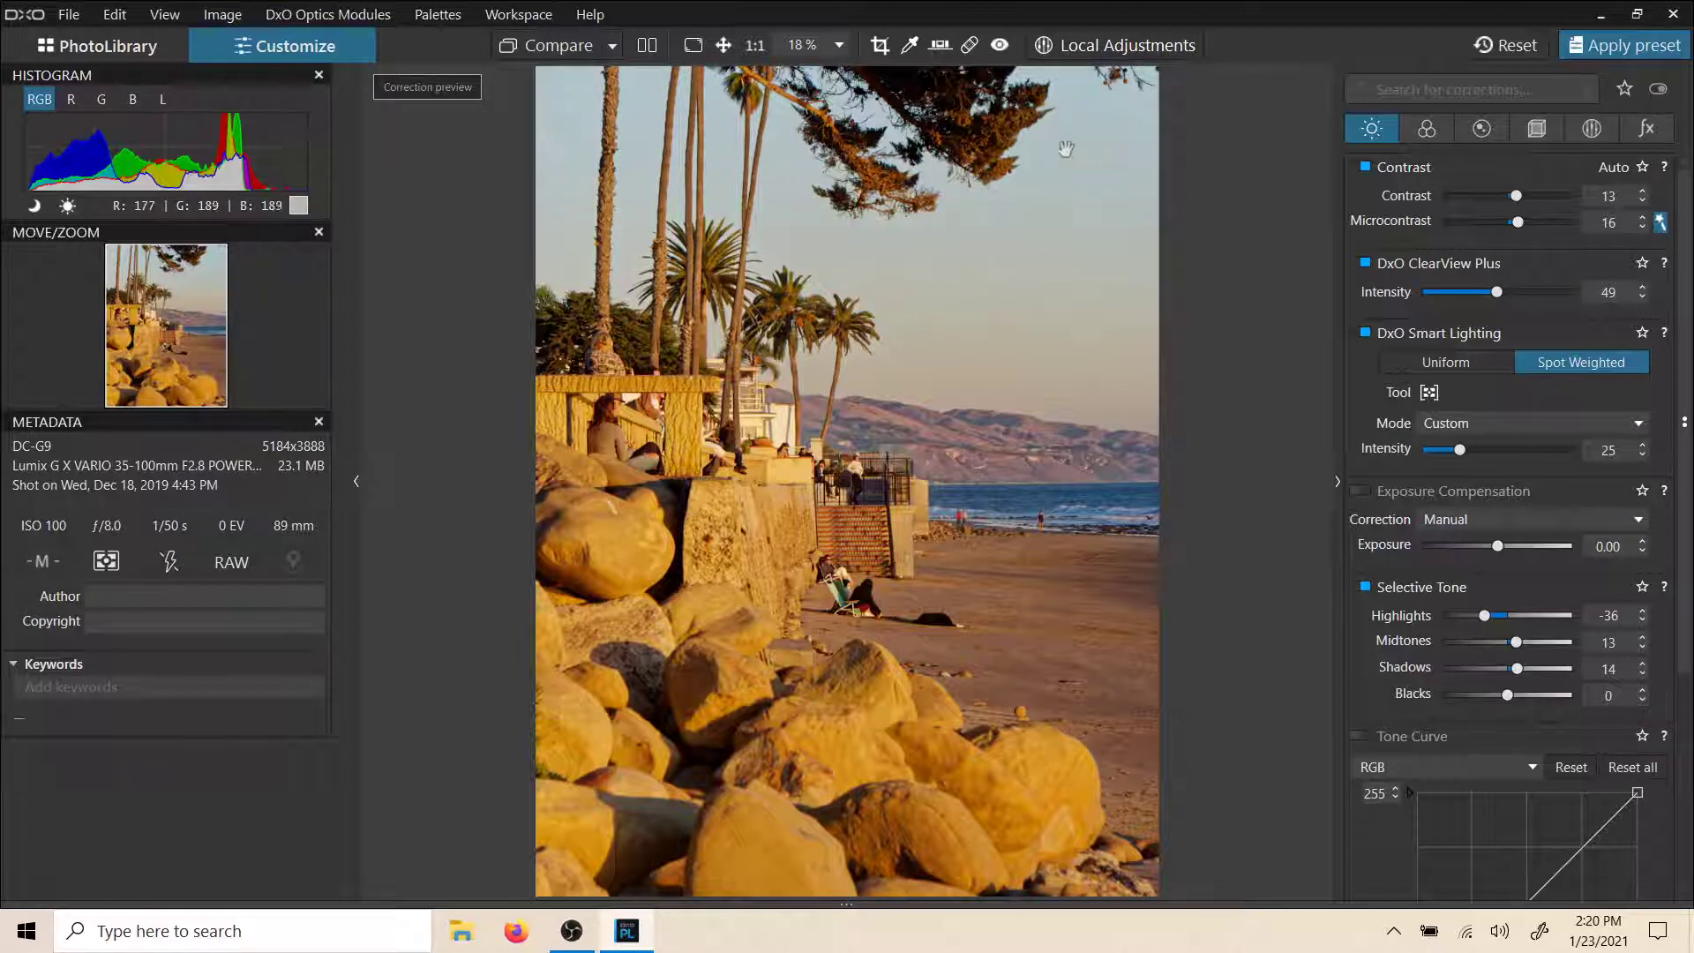
# Add a local adjustment control point in the sky above the hills and resize its circle to span the sky down to the shoreline
pyautogui.click(1094, 49)
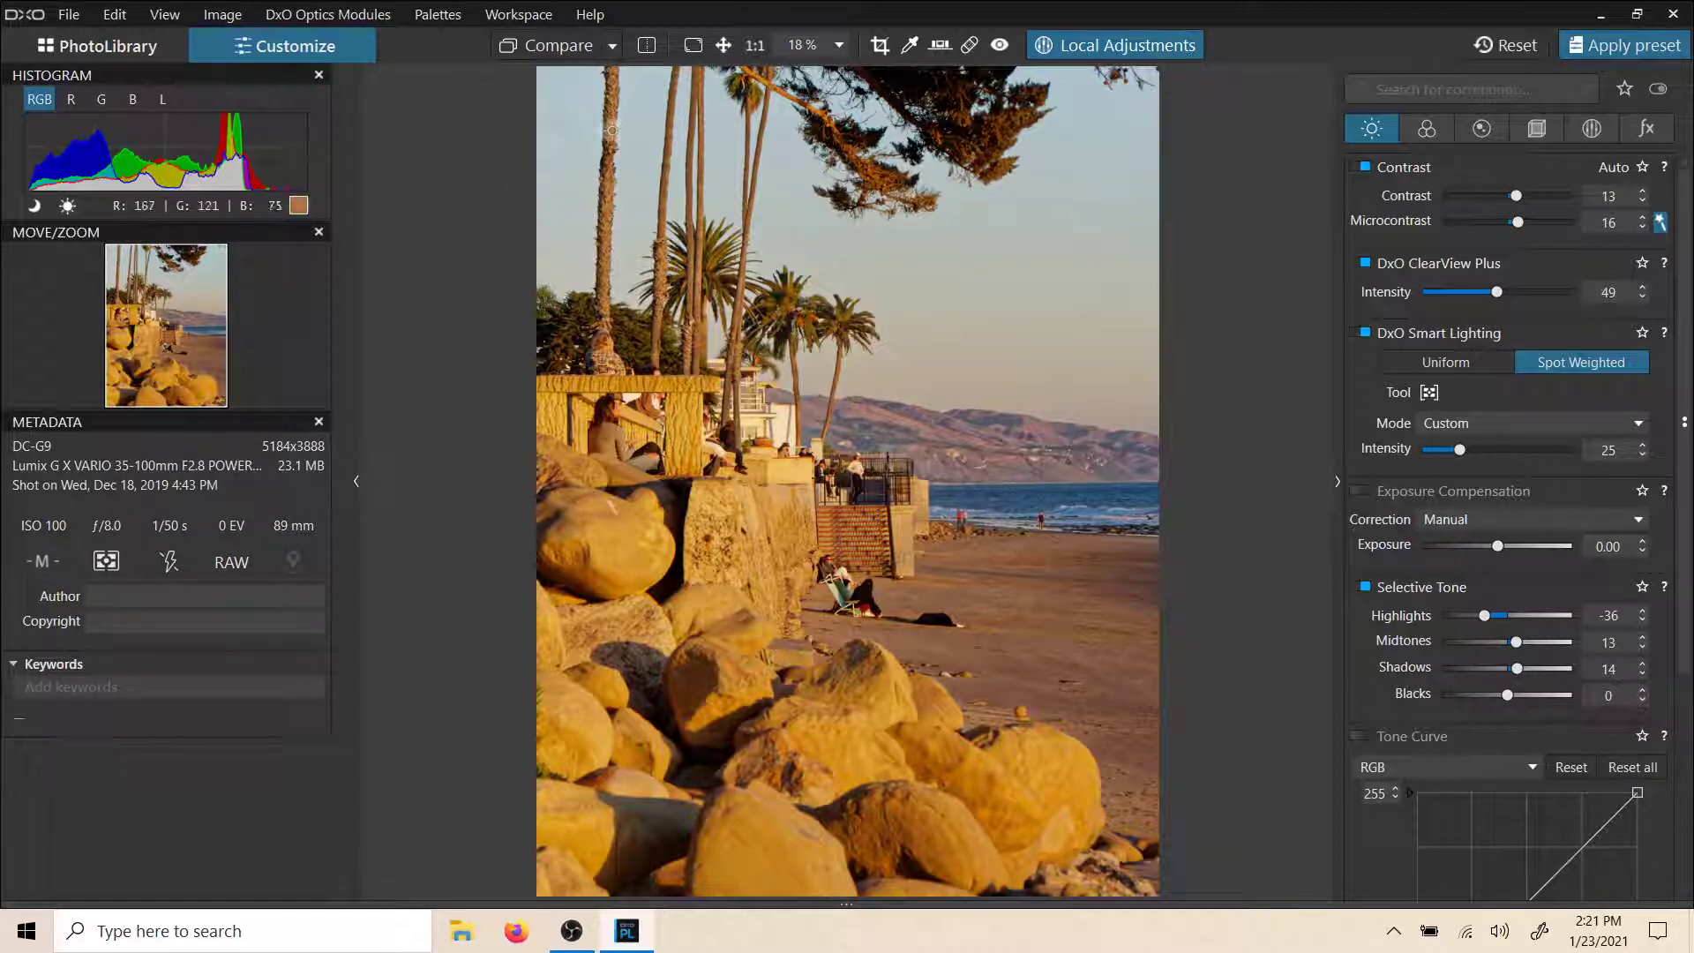
pyautogui.rightClick(1075, 186)
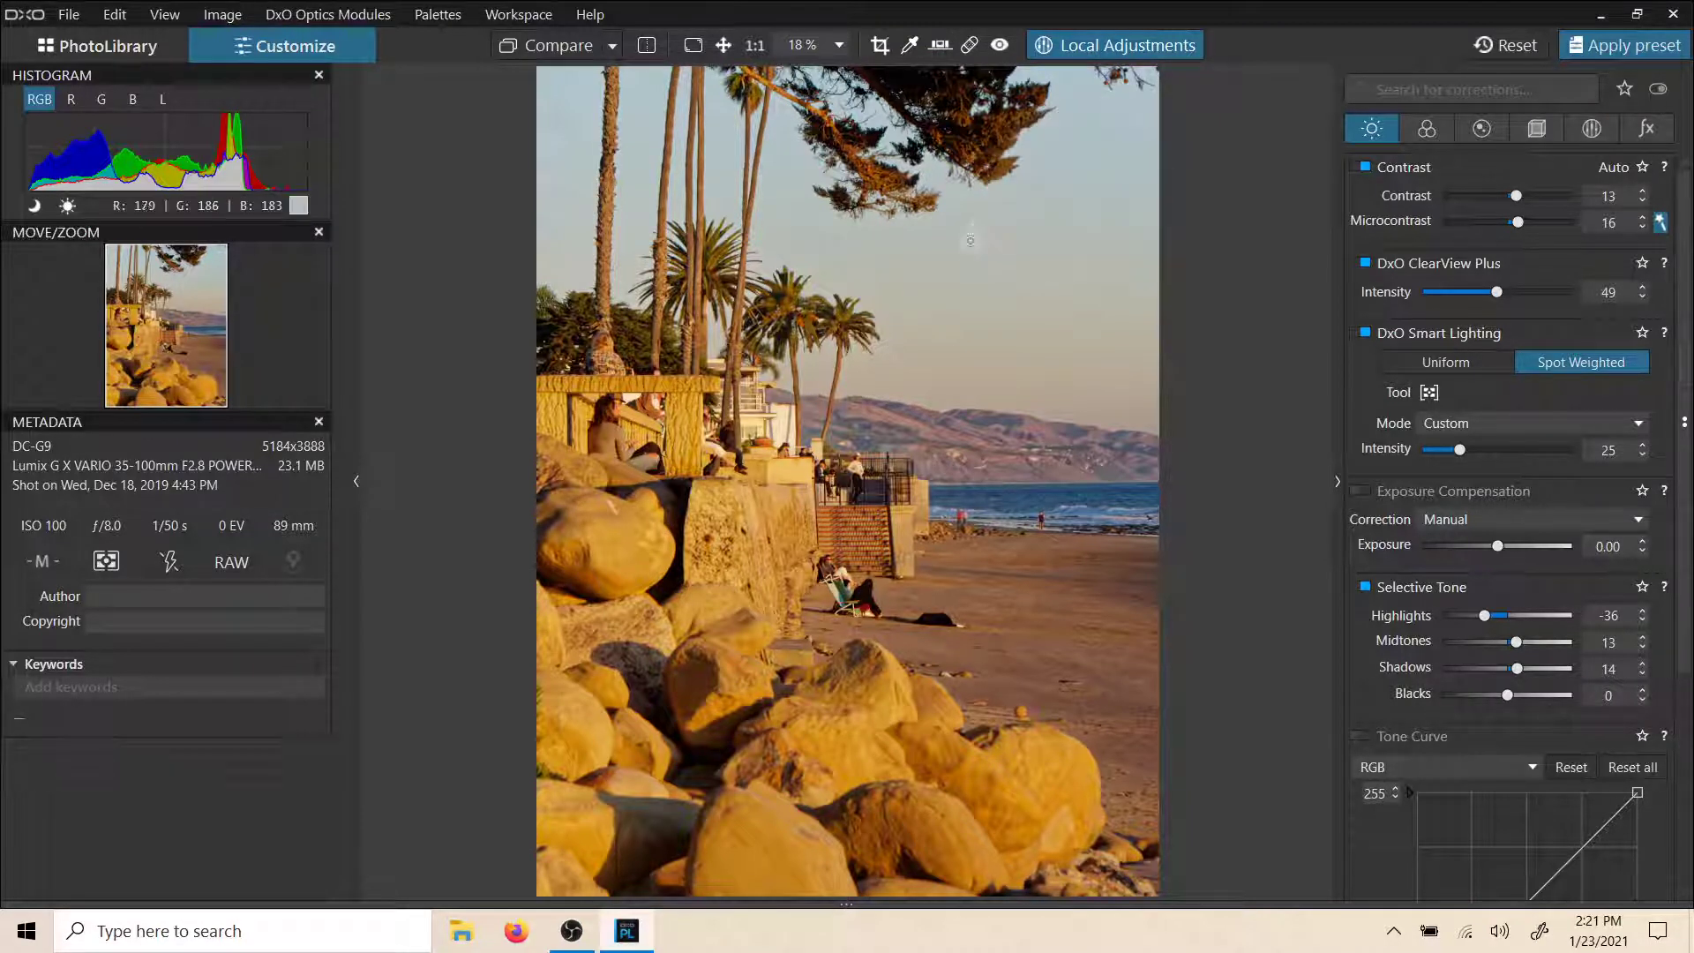
pyautogui.click(1042, 216)
pyautogui.moveTo(933, 228); pyautogui.dragTo(891, 243)
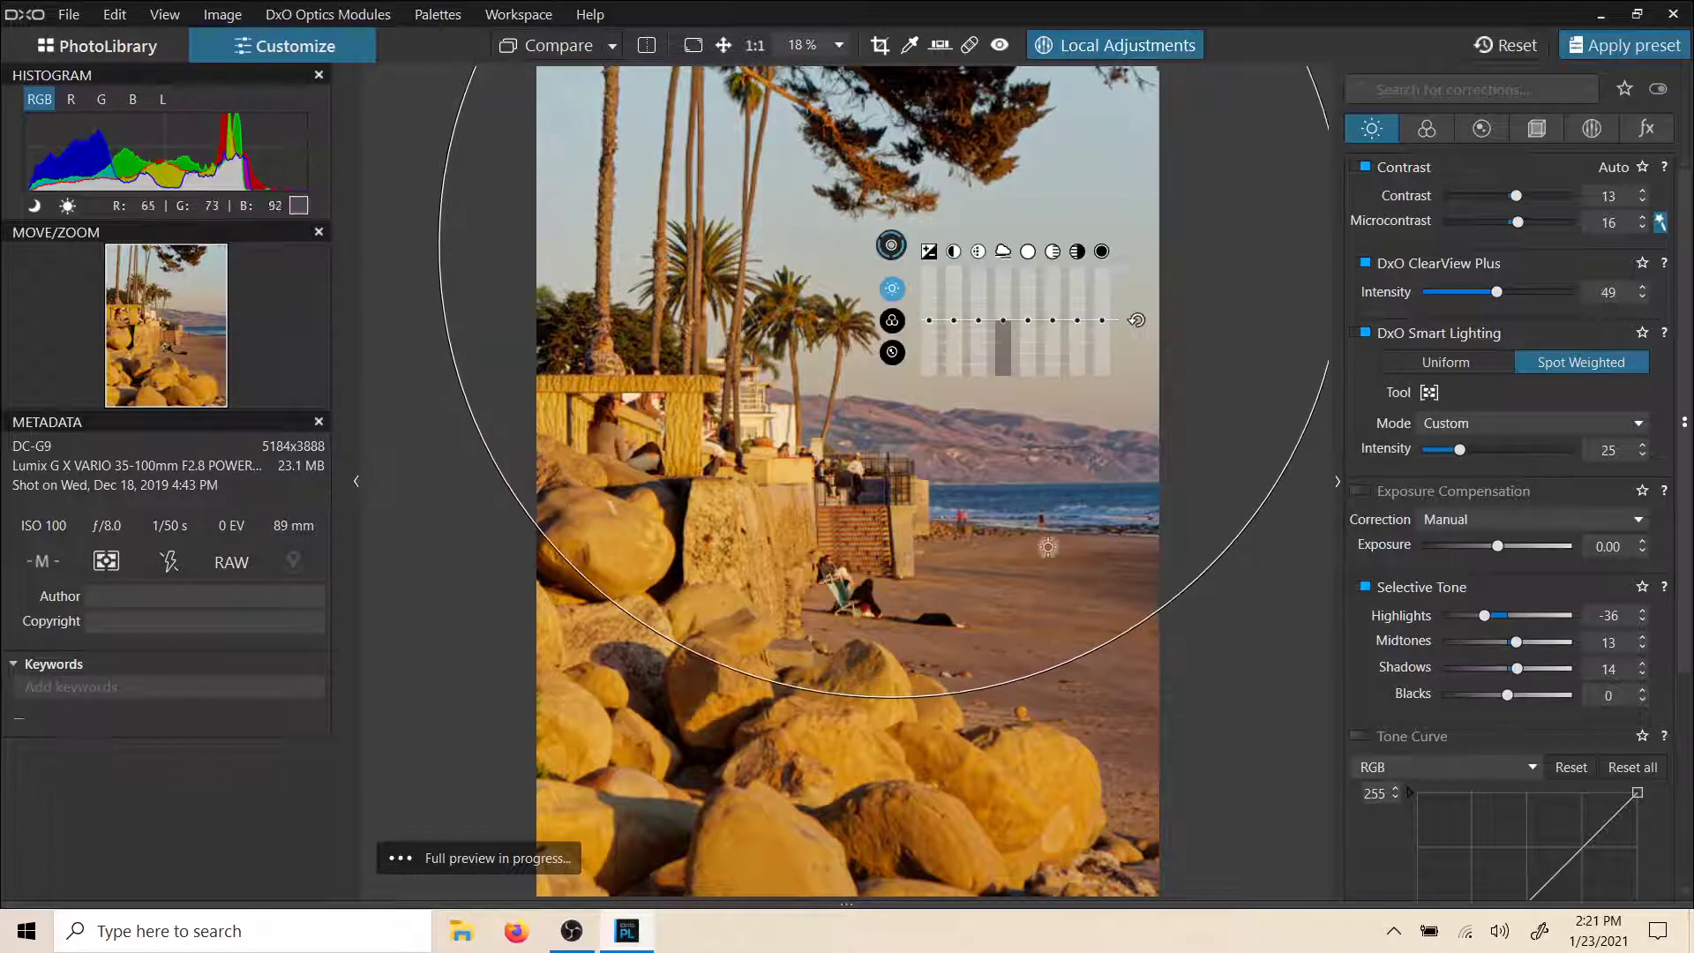
pyautogui.moveTo(917, 693); pyautogui.dragTo(909, 515)
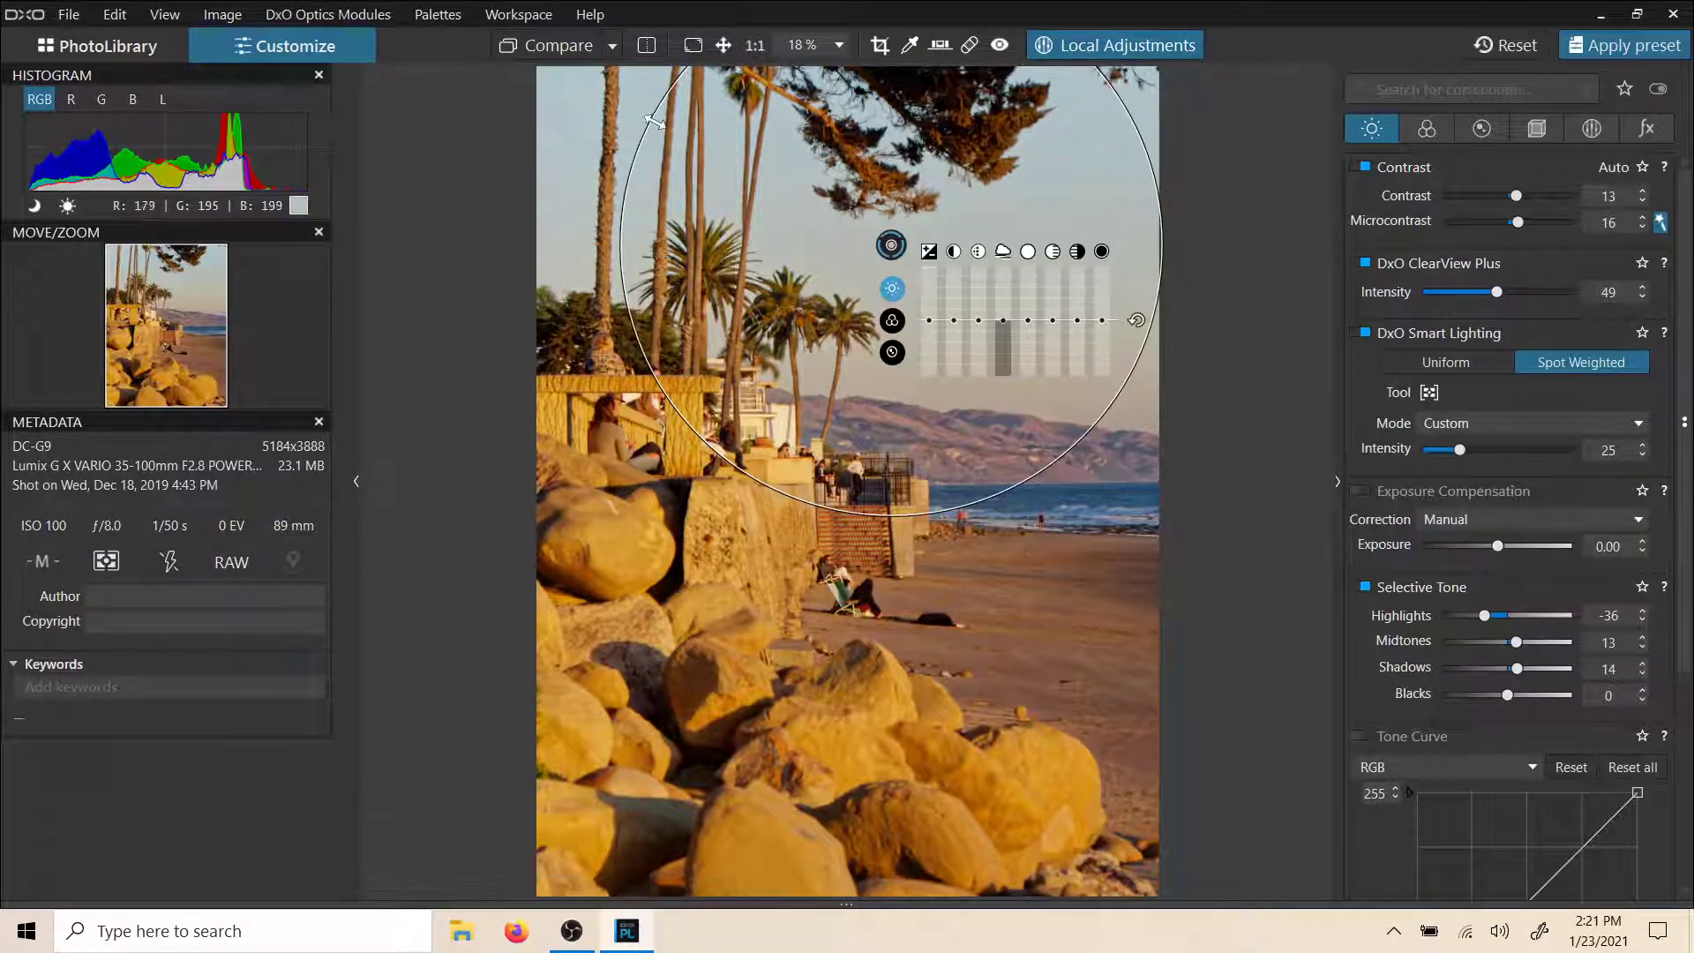
pyautogui.moveTo(645, 133); pyautogui.dragTo(614, 115)
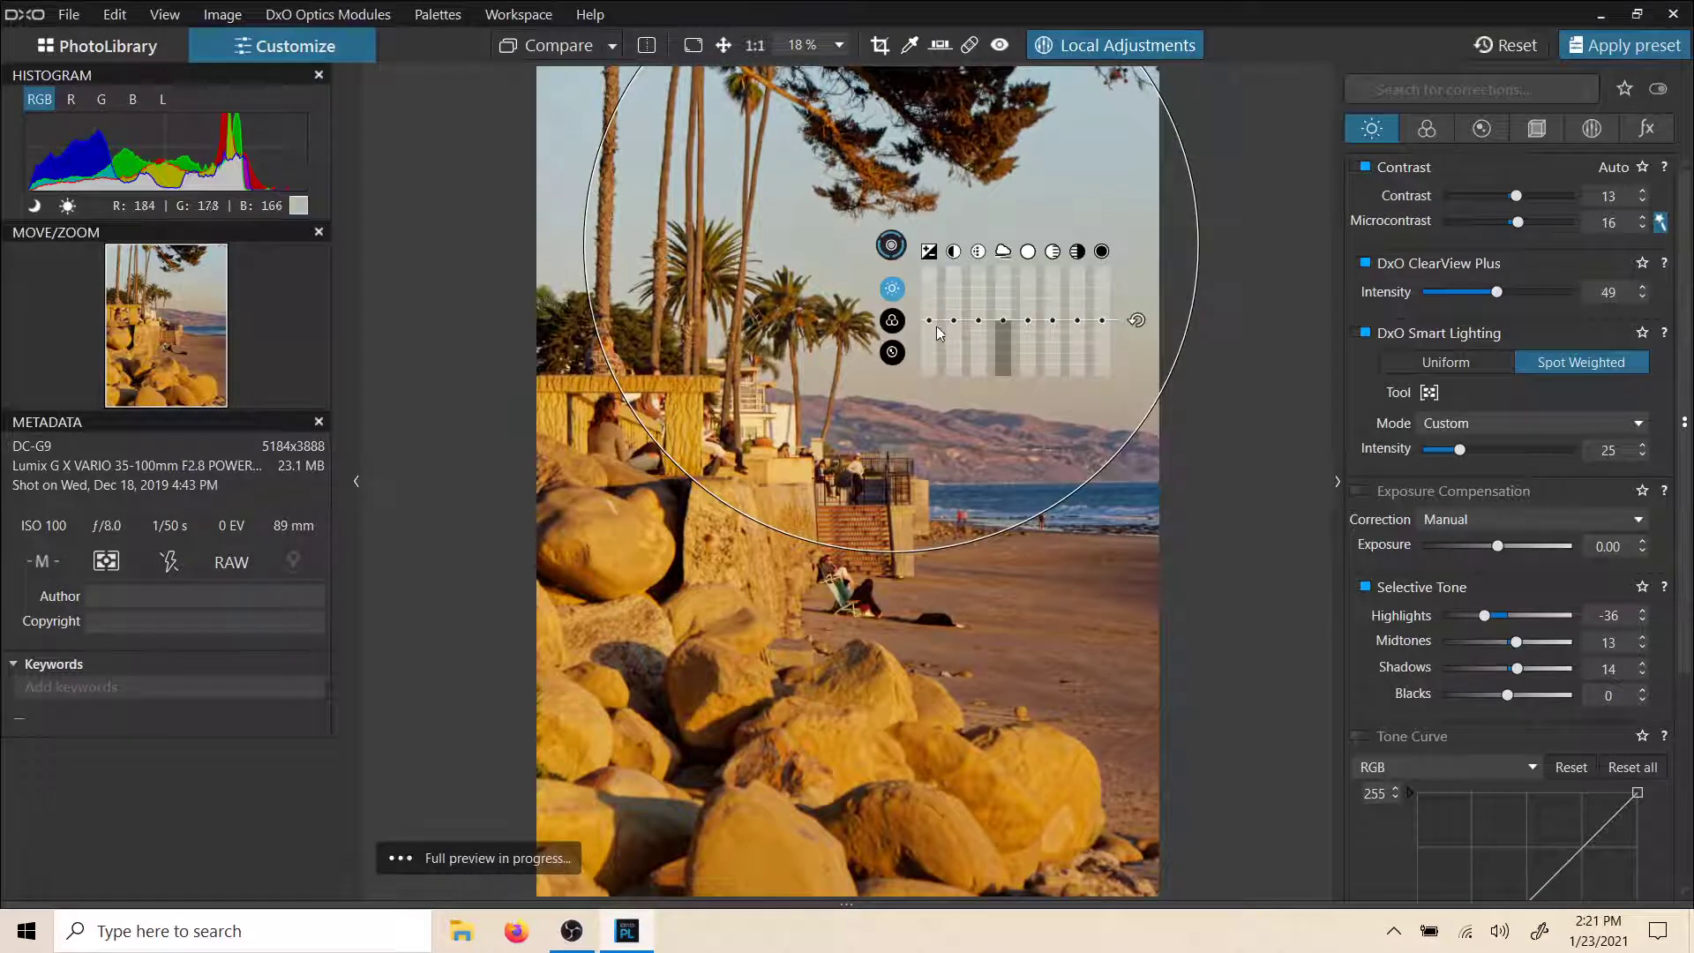
# Slightly lower the sky control point's exposure, shift its color temperature toward blue, and finish the local adjustments
pyautogui.moveTo(929, 322); pyautogui.dragTo(931, 333)
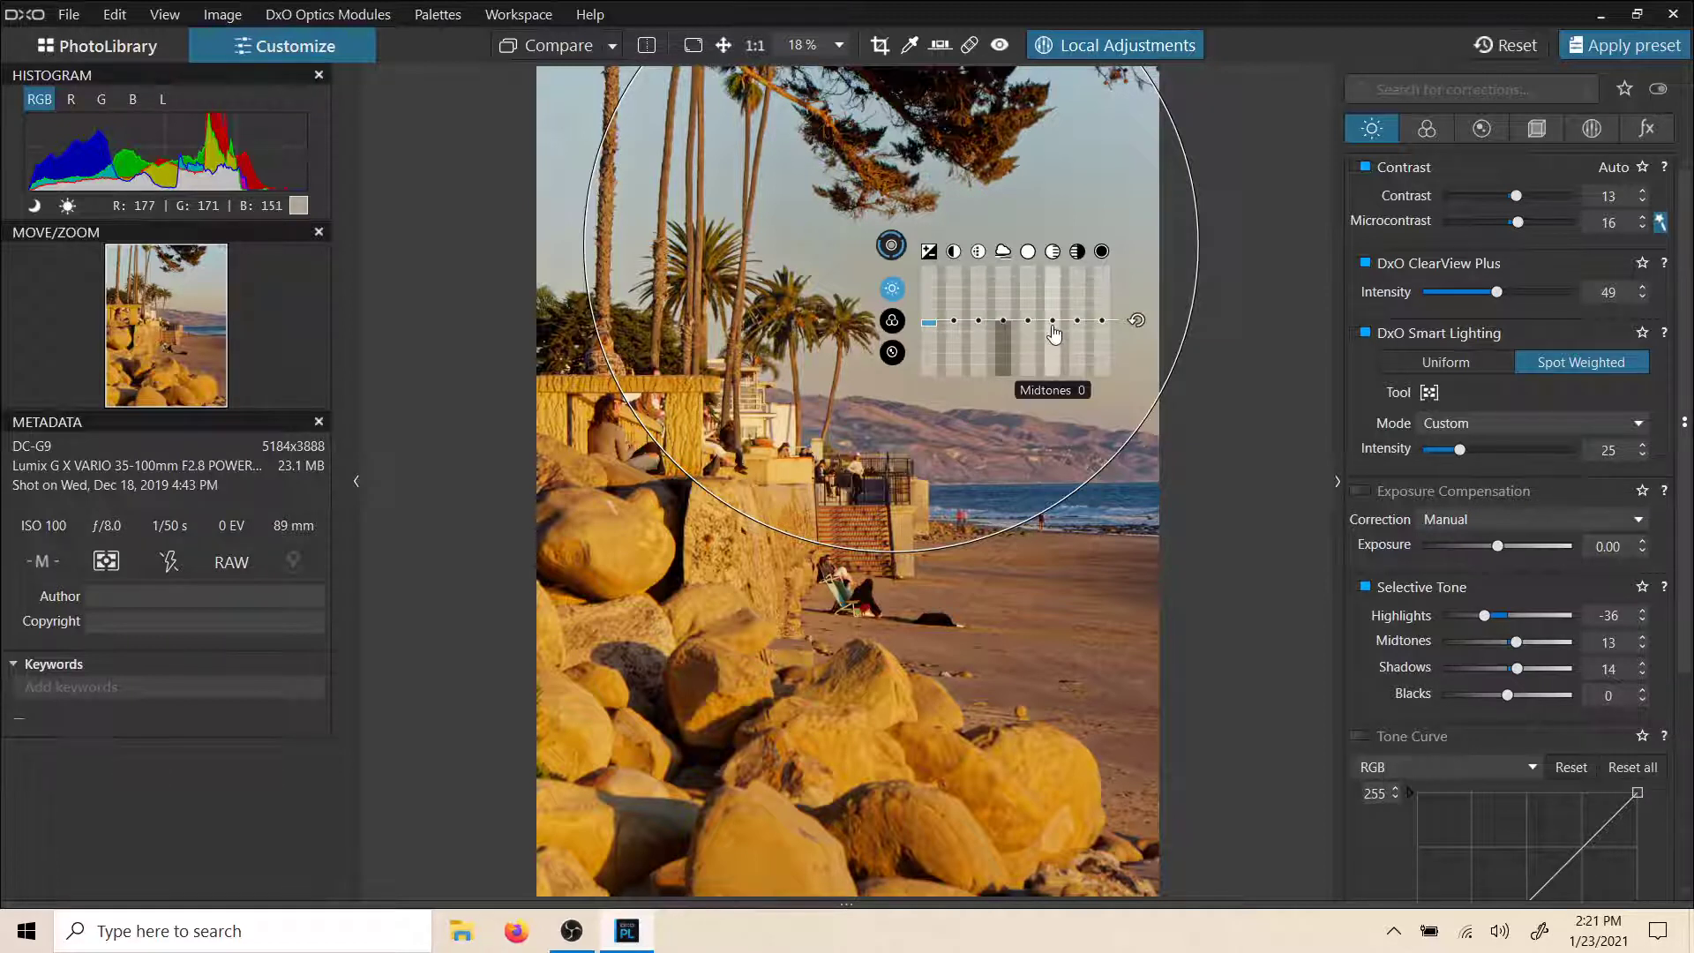
pyautogui.click(892, 320)
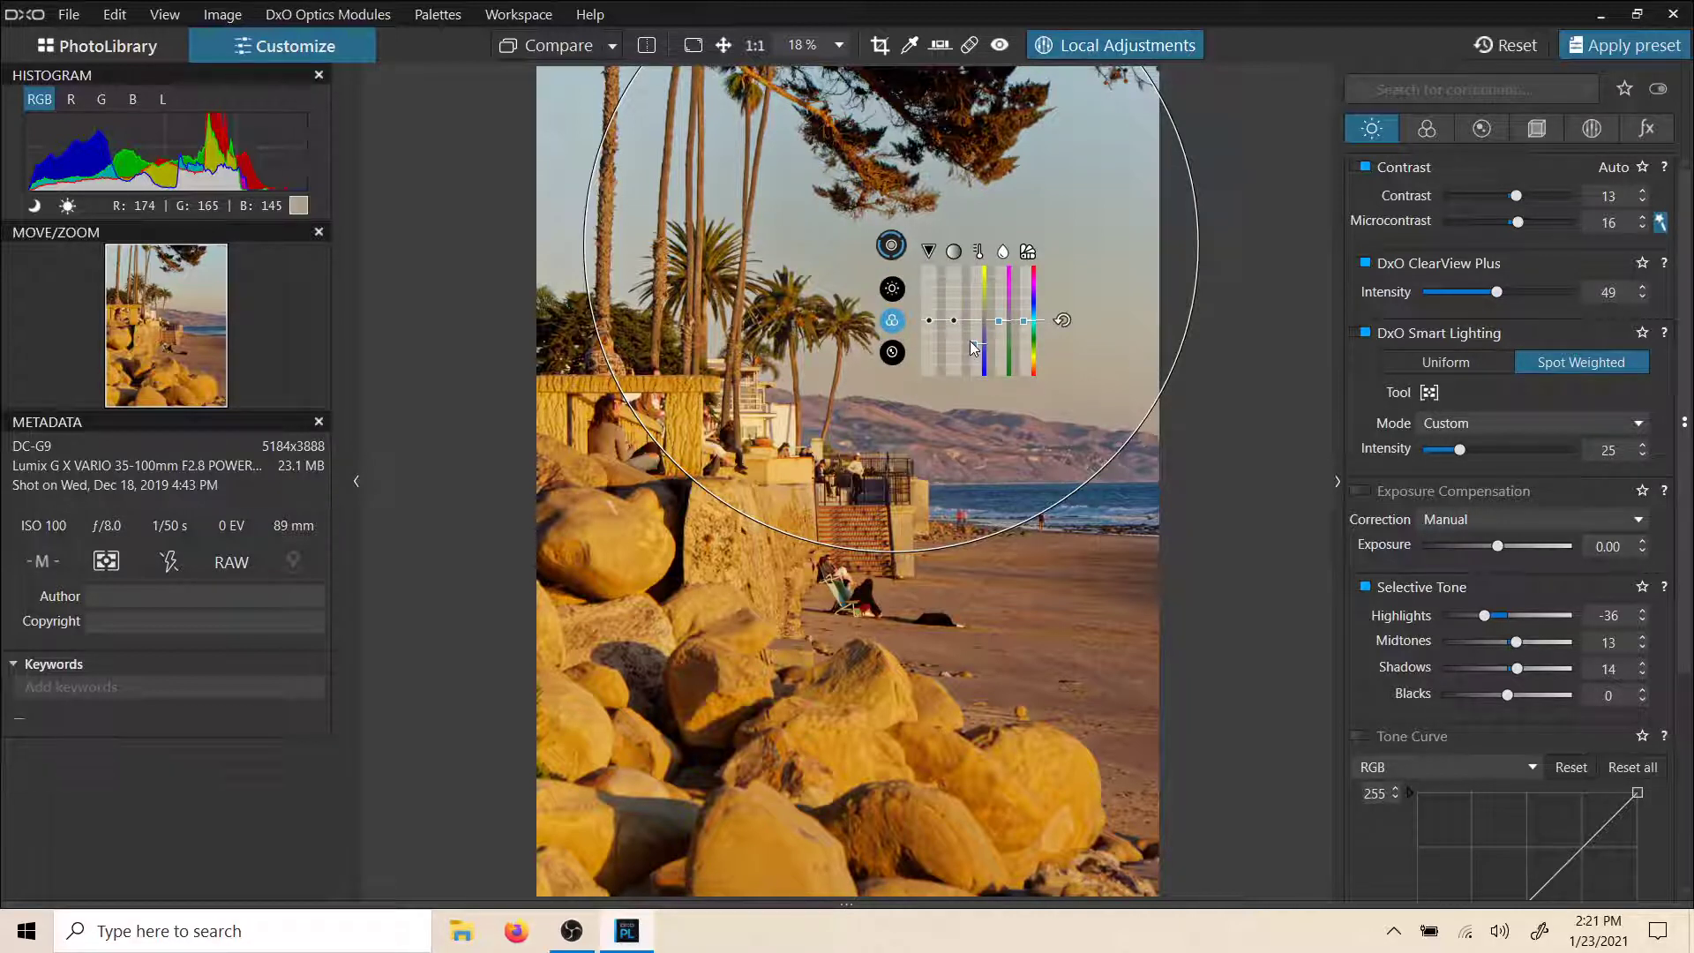
pyautogui.moveTo(973, 348); pyautogui.dragTo(973, 359)
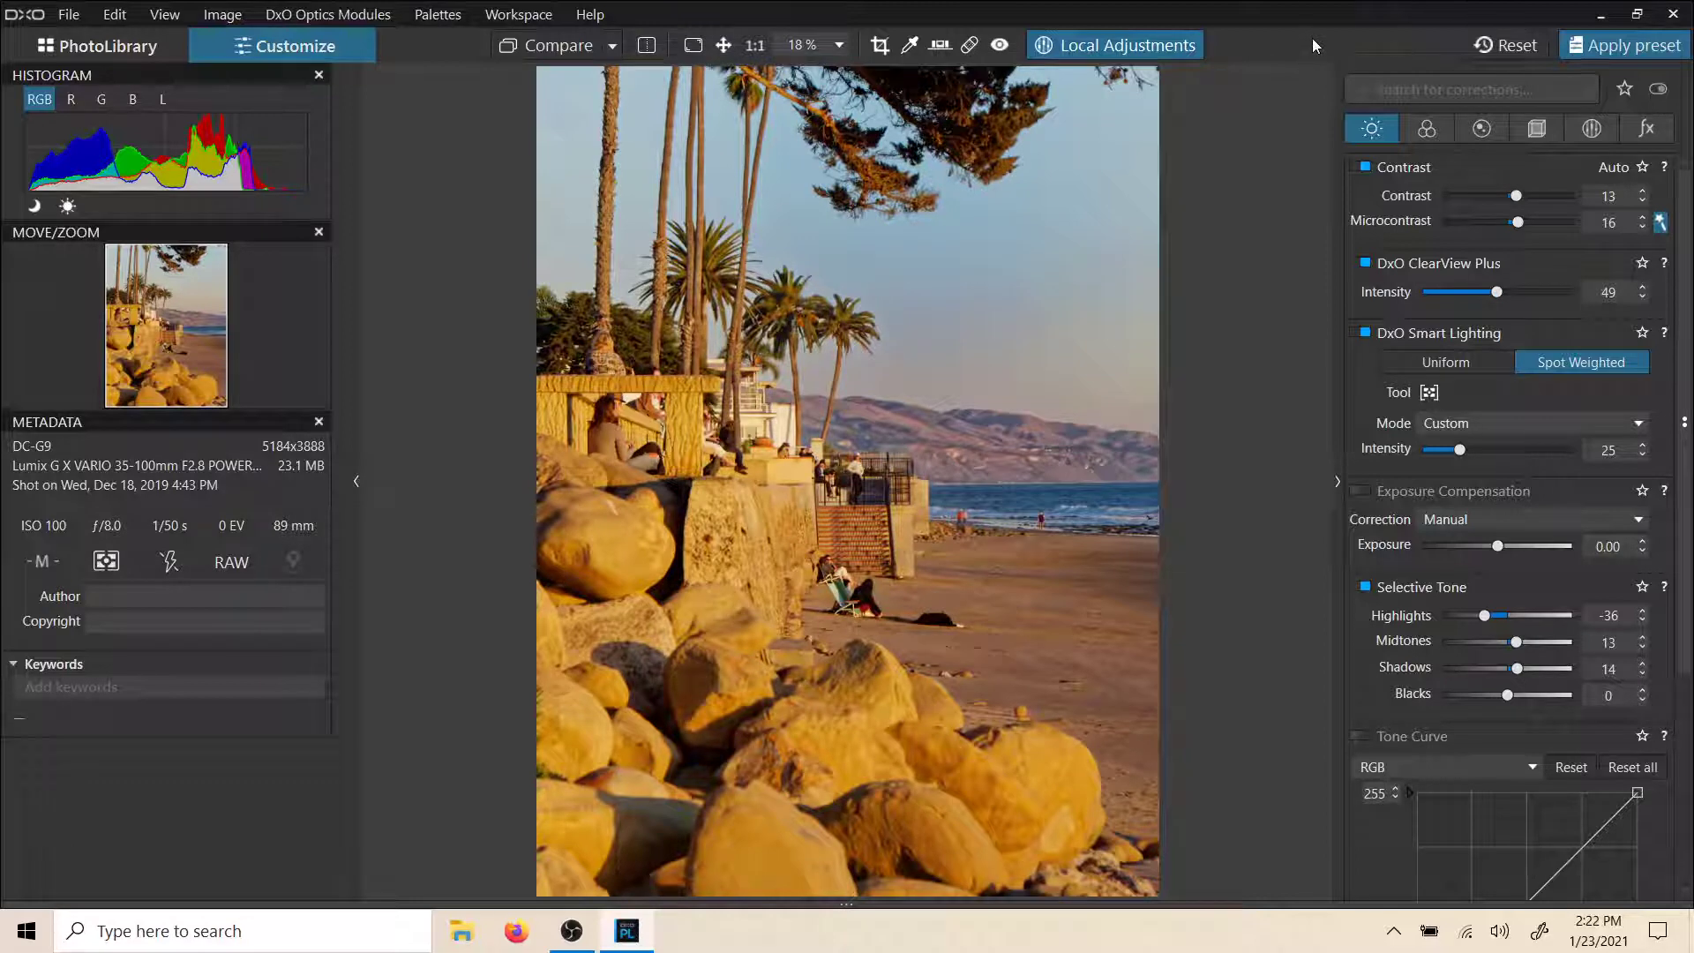
pyautogui.click(1189, 49)
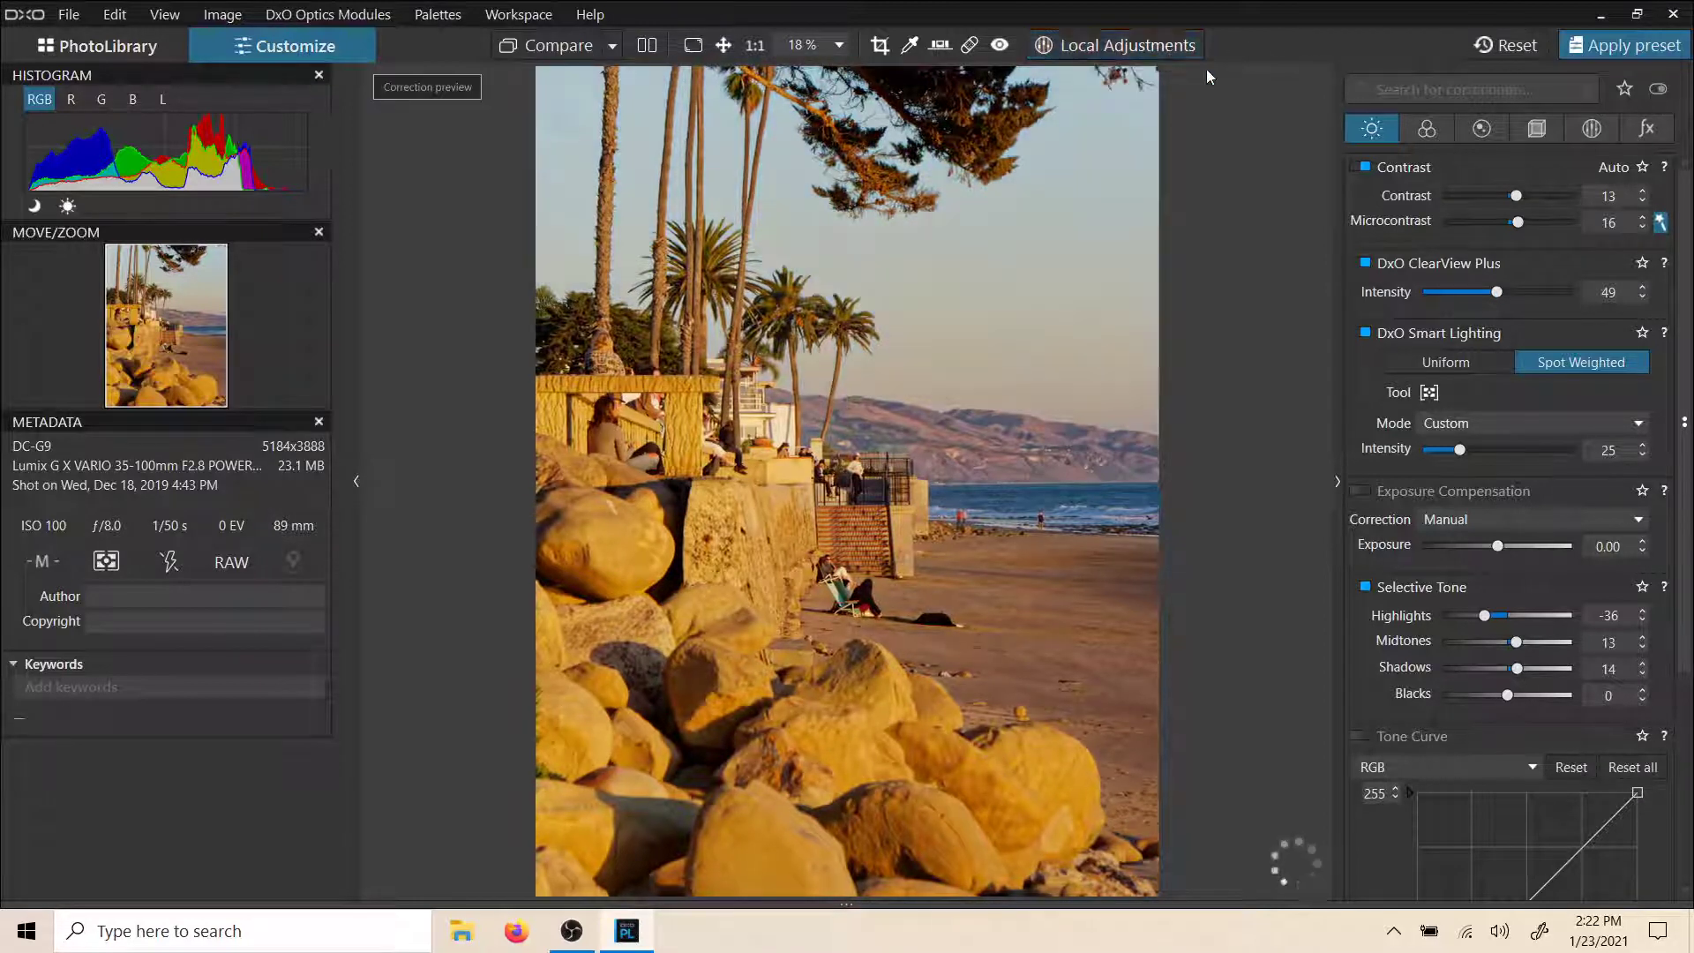
# Set the Color Accentuation vibrancy to 22
pyautogui.scroll(-2, 1357, 307)
pyautogui.scroll(1, 1394, 221)
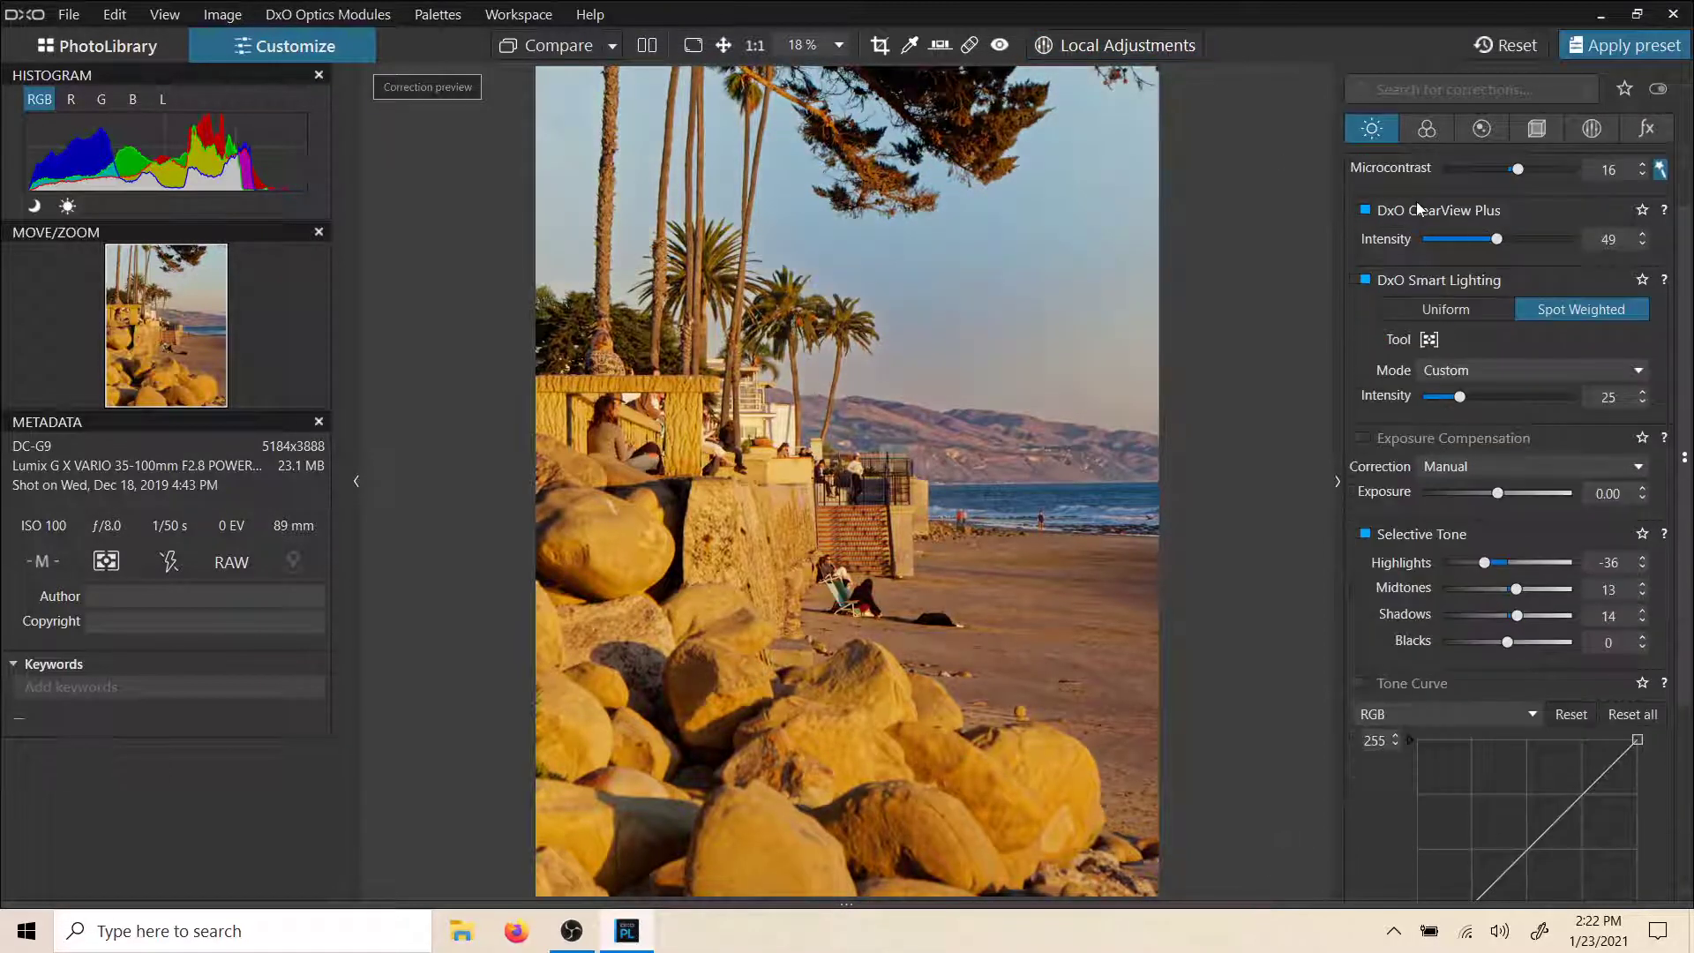
pyautogui.click(1429, 128)
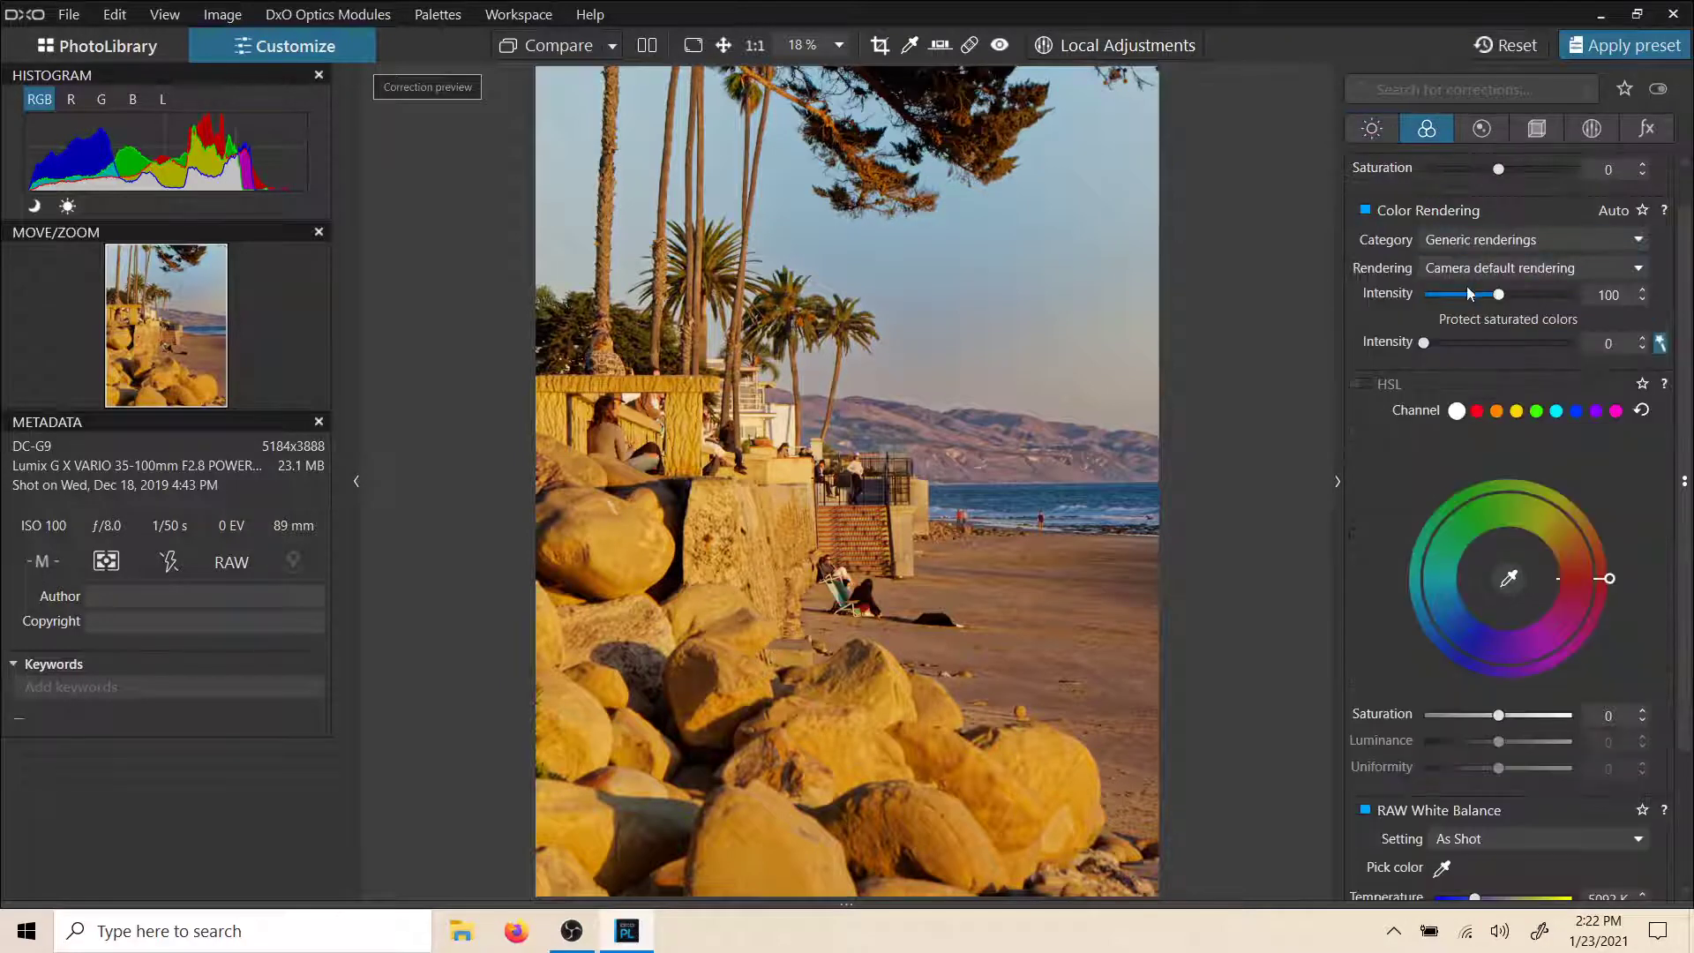
pyautogui.scroll(-1, 1482, 357)
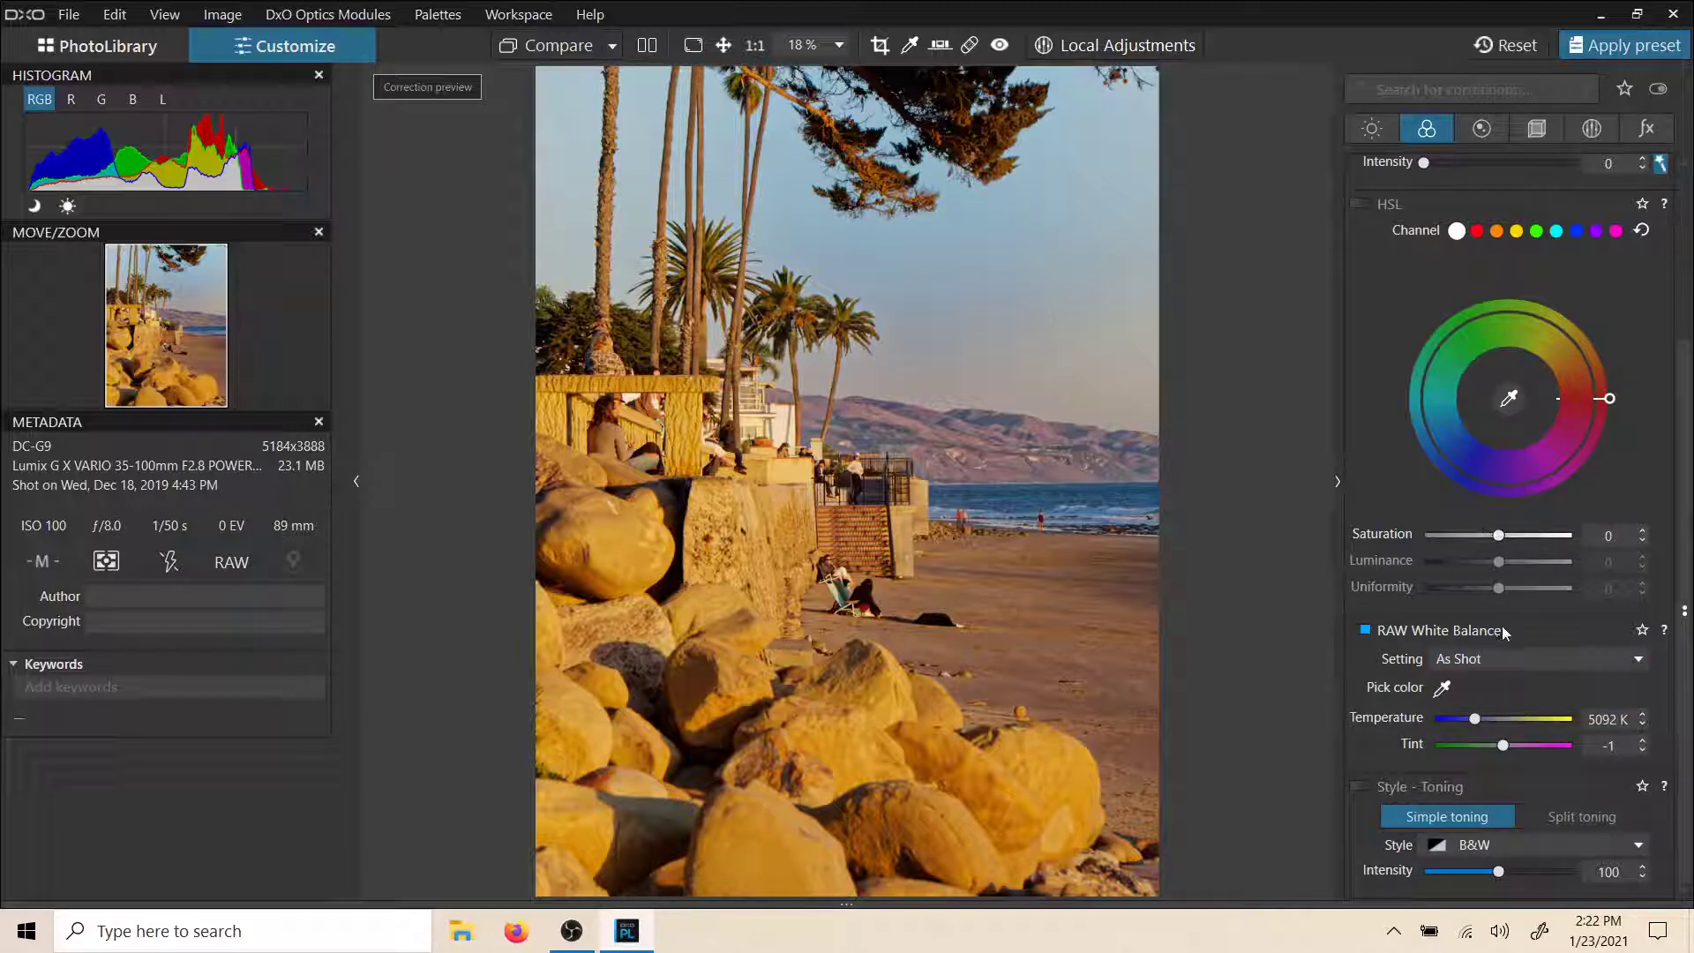
pyautogui.scroll(3, 1497, 530)
pyautogui.scroll(-3, 1507, 494)
pyautogui.scroll(3, 1497, 562)
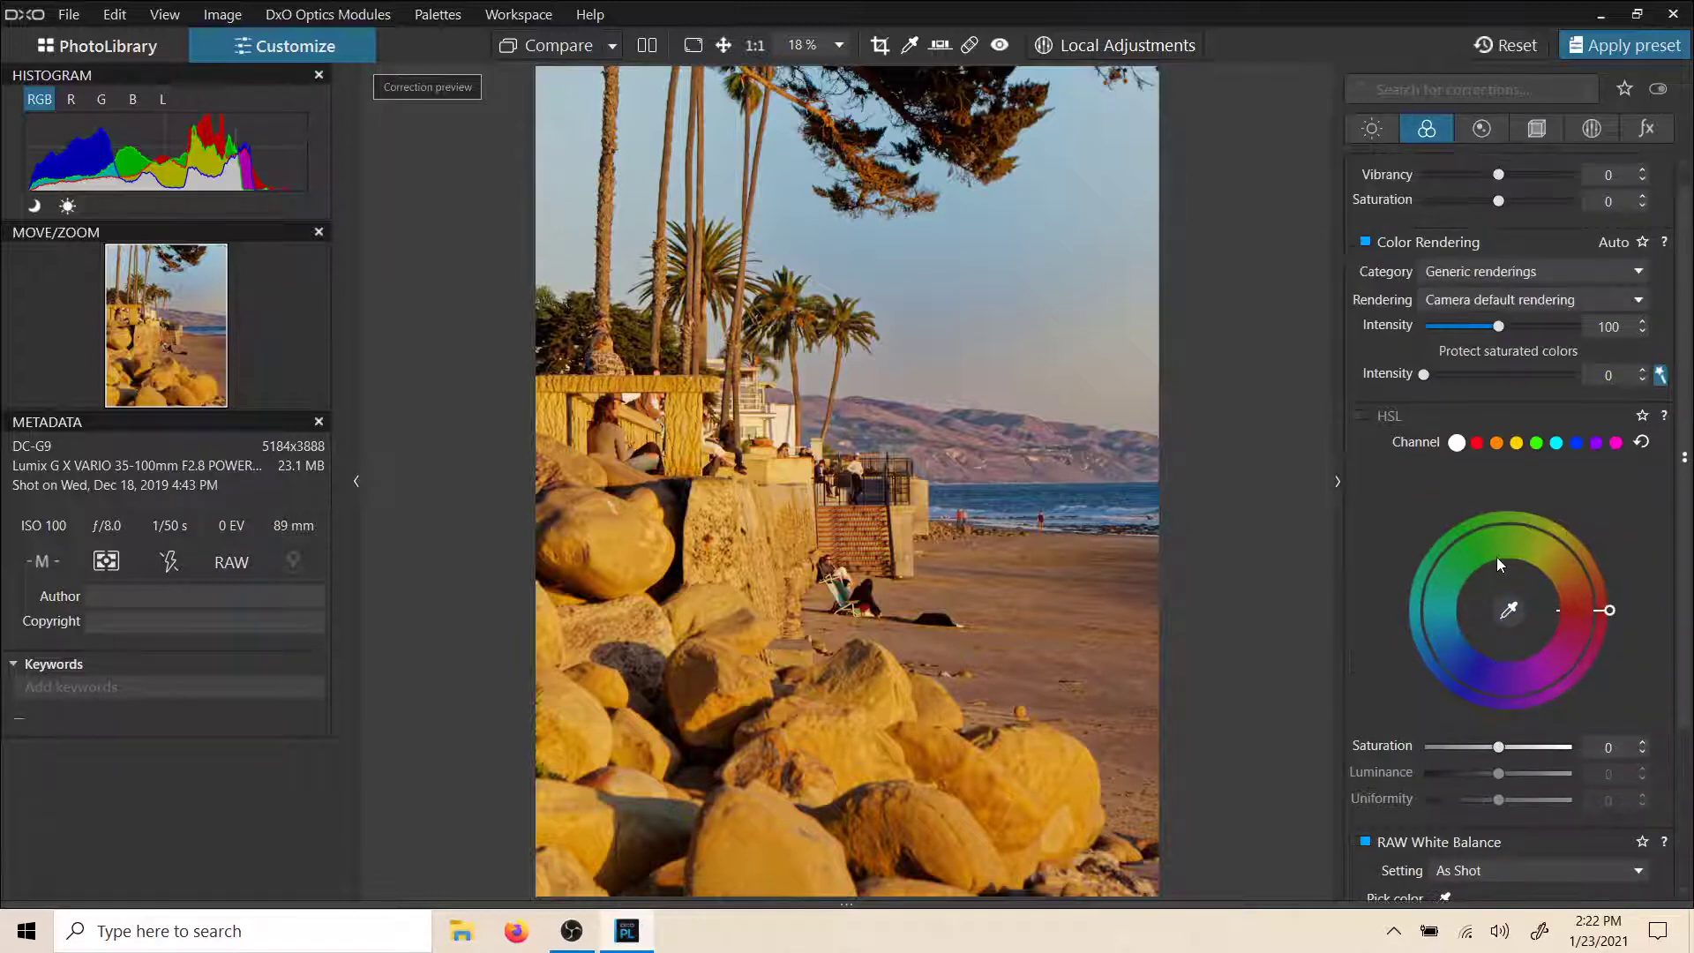
pyautogui.scroll(2, 1497, 560)
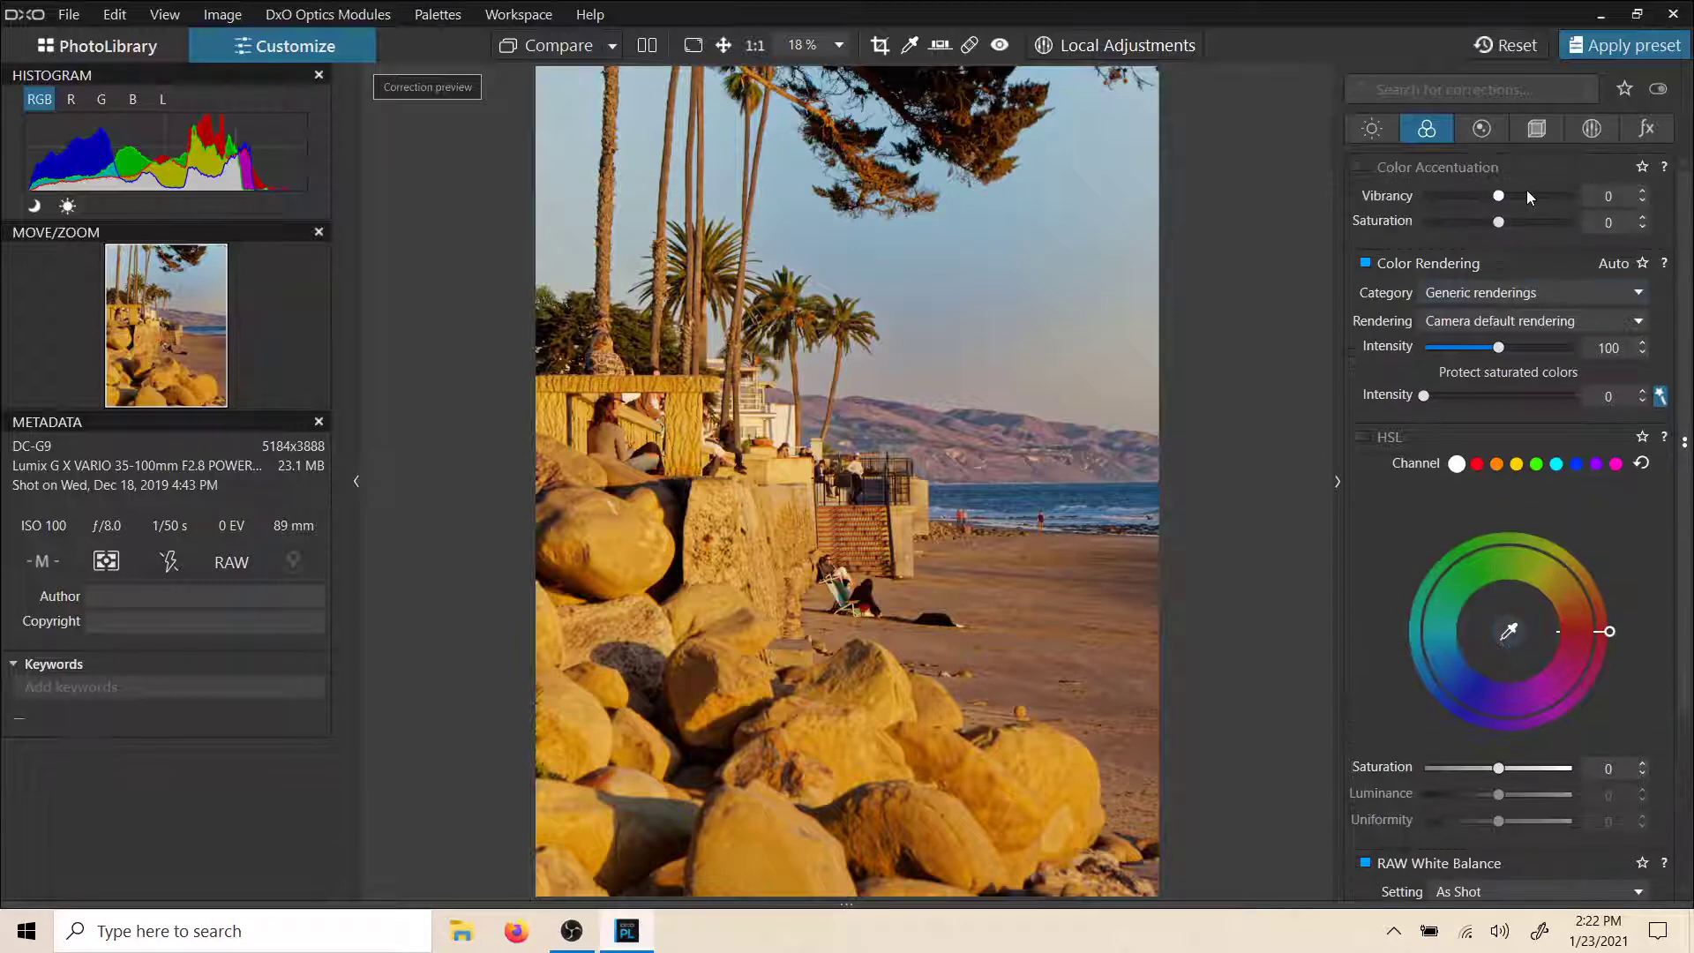
pyautogui.moveTo(1500, 199); pyautogui.dragTo(1516, 199)
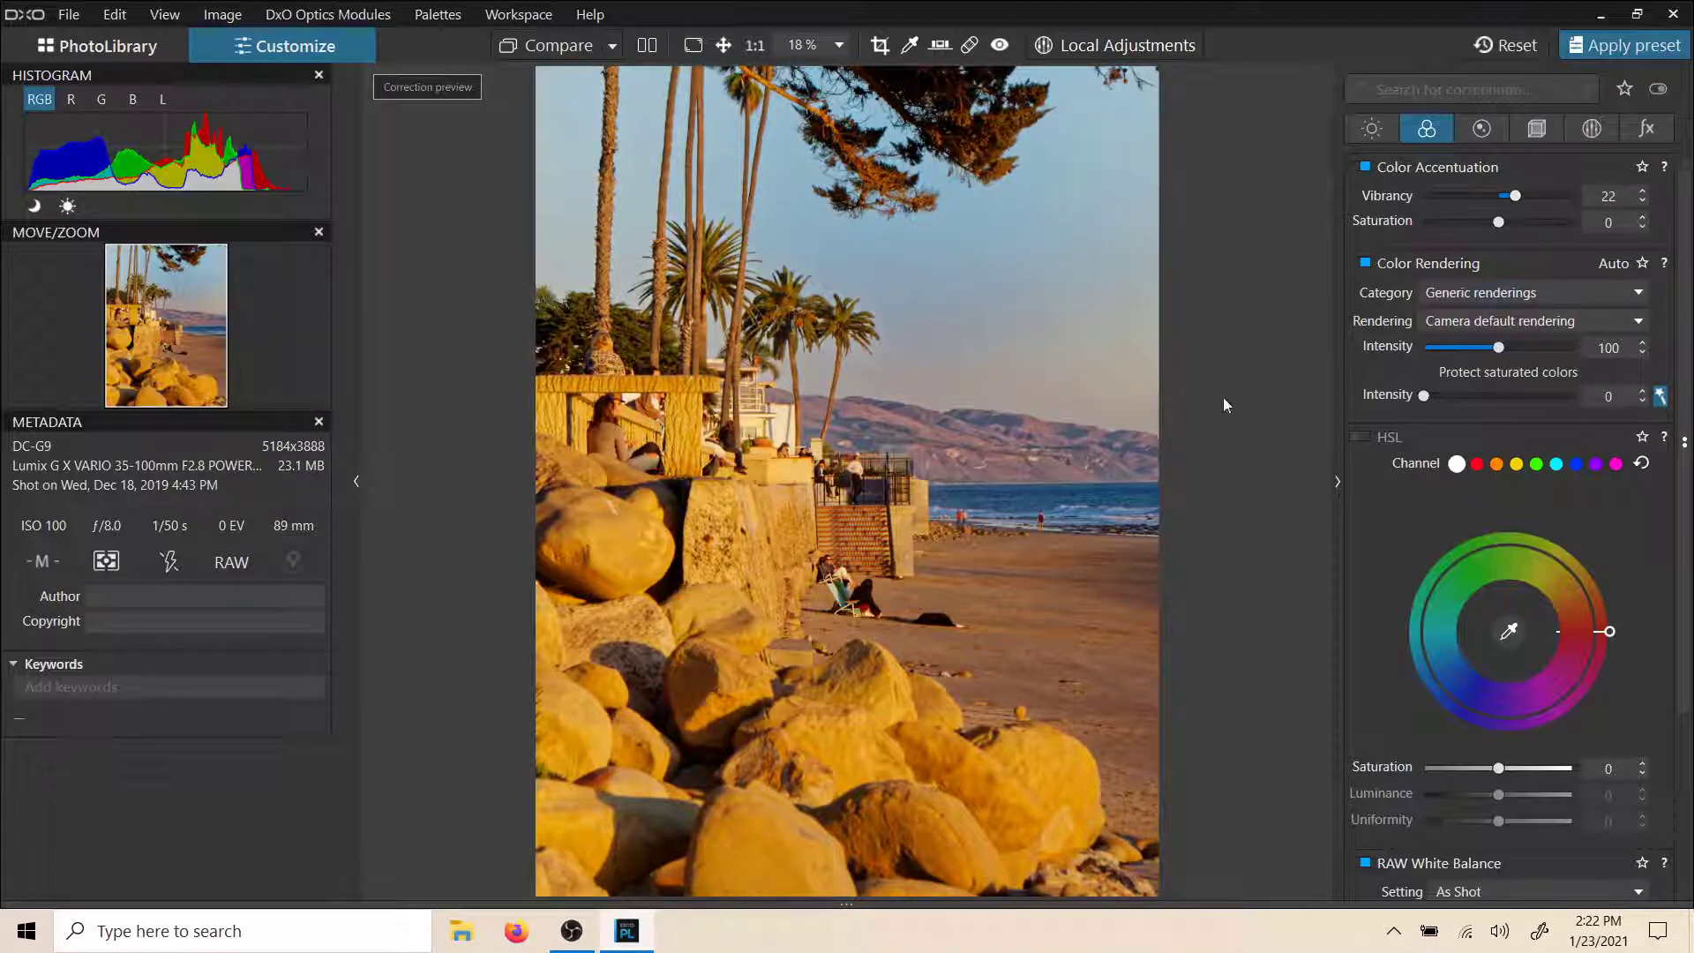
pyautogui.scroll(-1, 1032, 434)
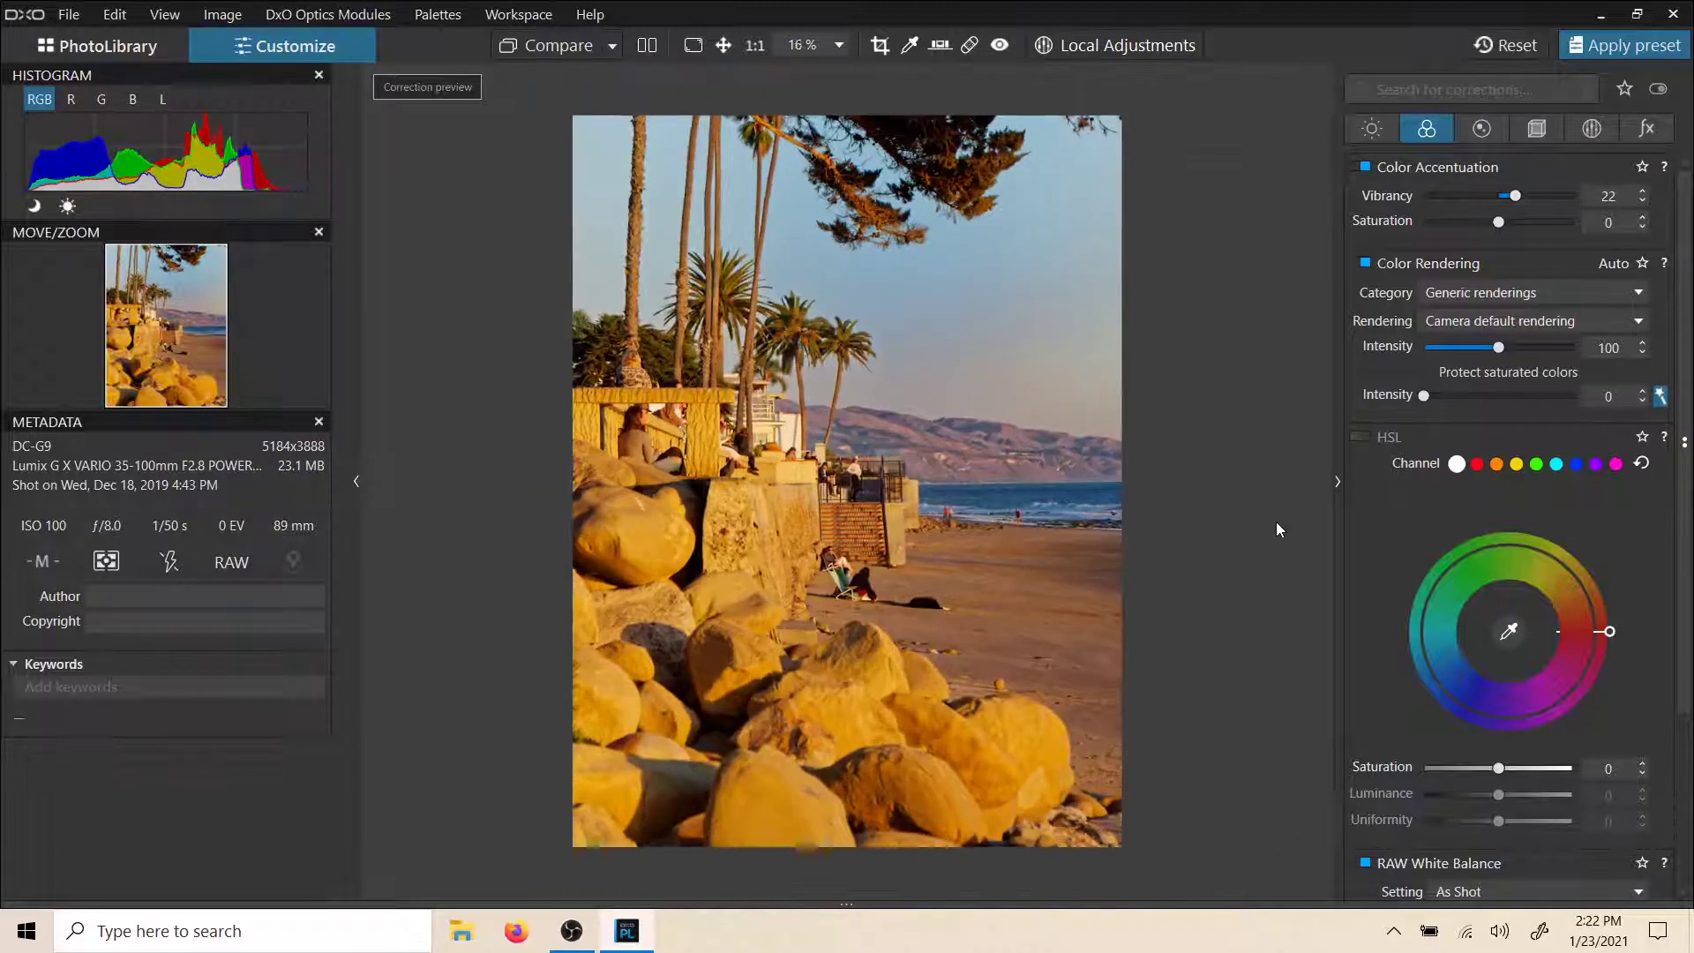
# Cool the photo by setting the RAW White Balance temperature to 4398 K
pyautogui.click(1073, 534)
pyautogui.scroll(-1, 1479, 572)
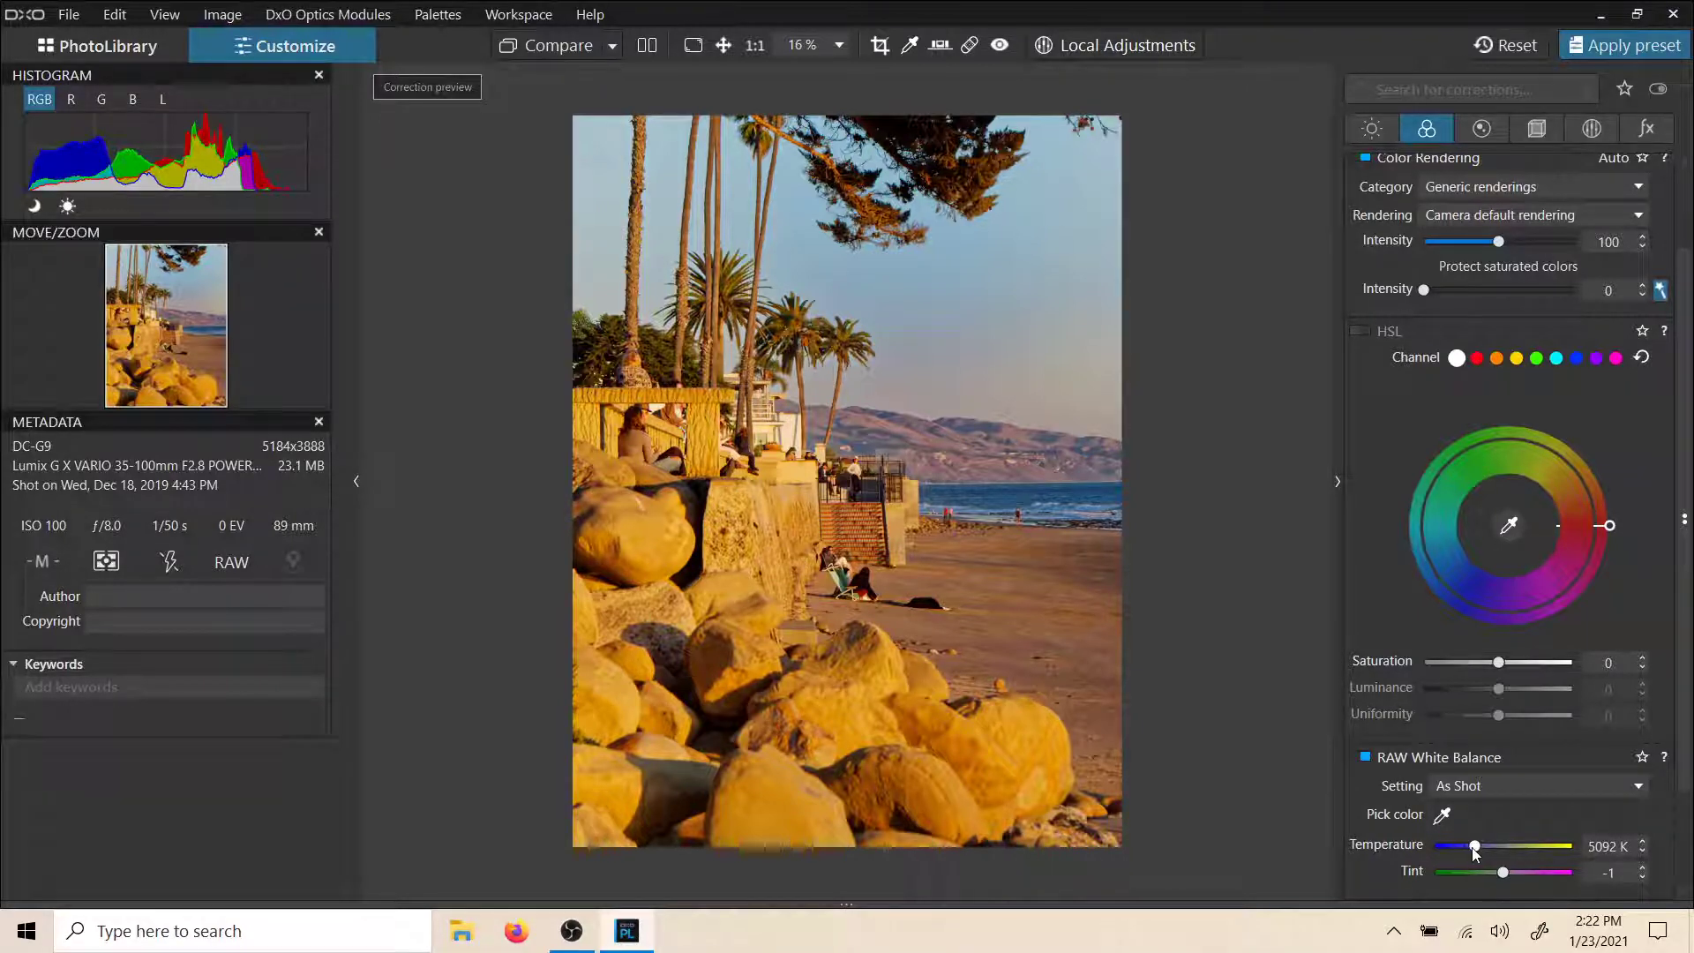
pyautogui.moveTo(1474, 847); pyautogui.dragTo(1468, 847)
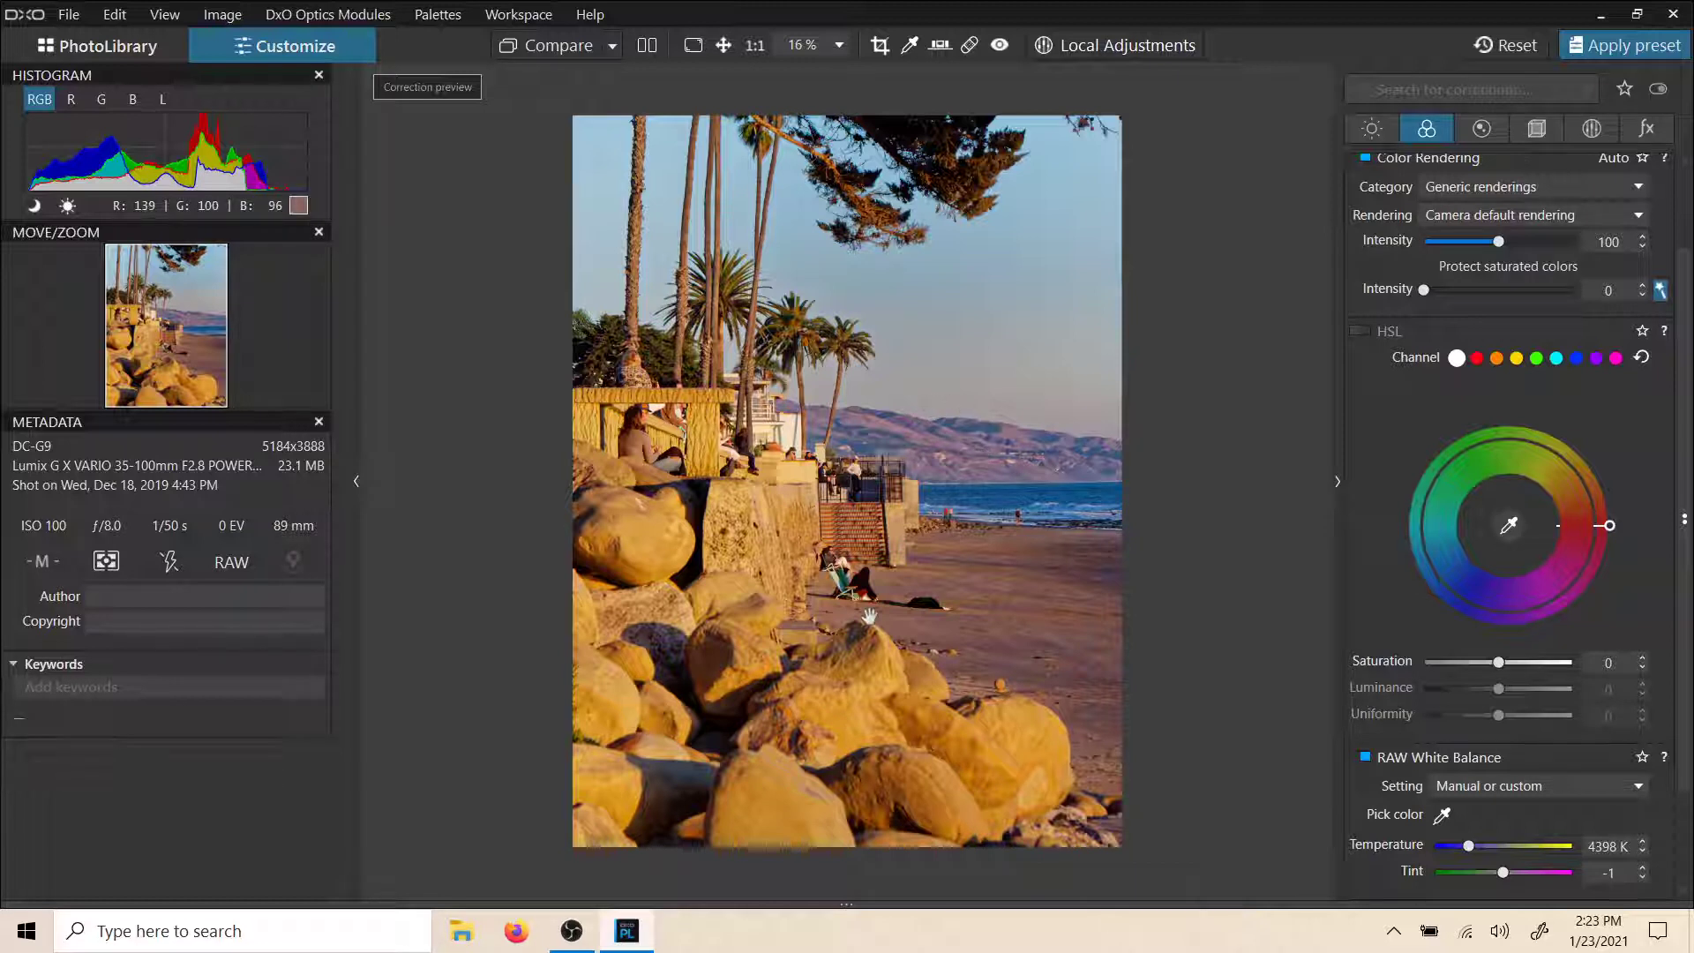
pyautogui.scroll(2, 1453, 161)
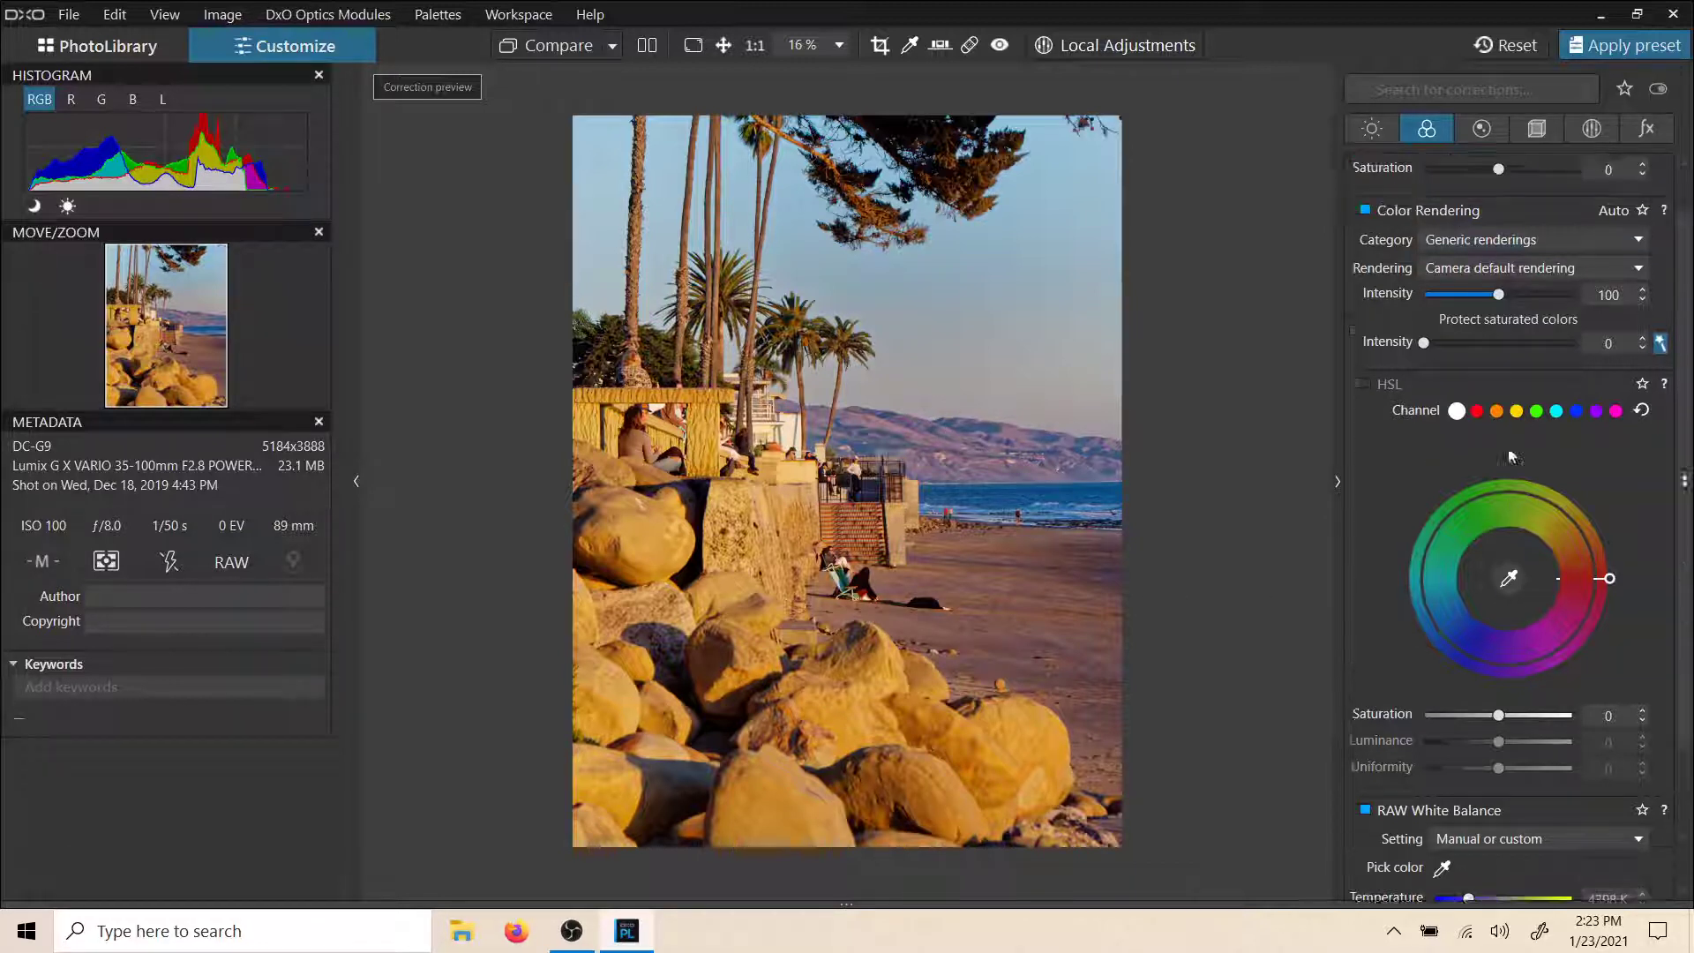
# Inspect the woman at the railing up close and switch the DxO Denoising Technologies method to PRIME
pyautogui.click(1478, 131)
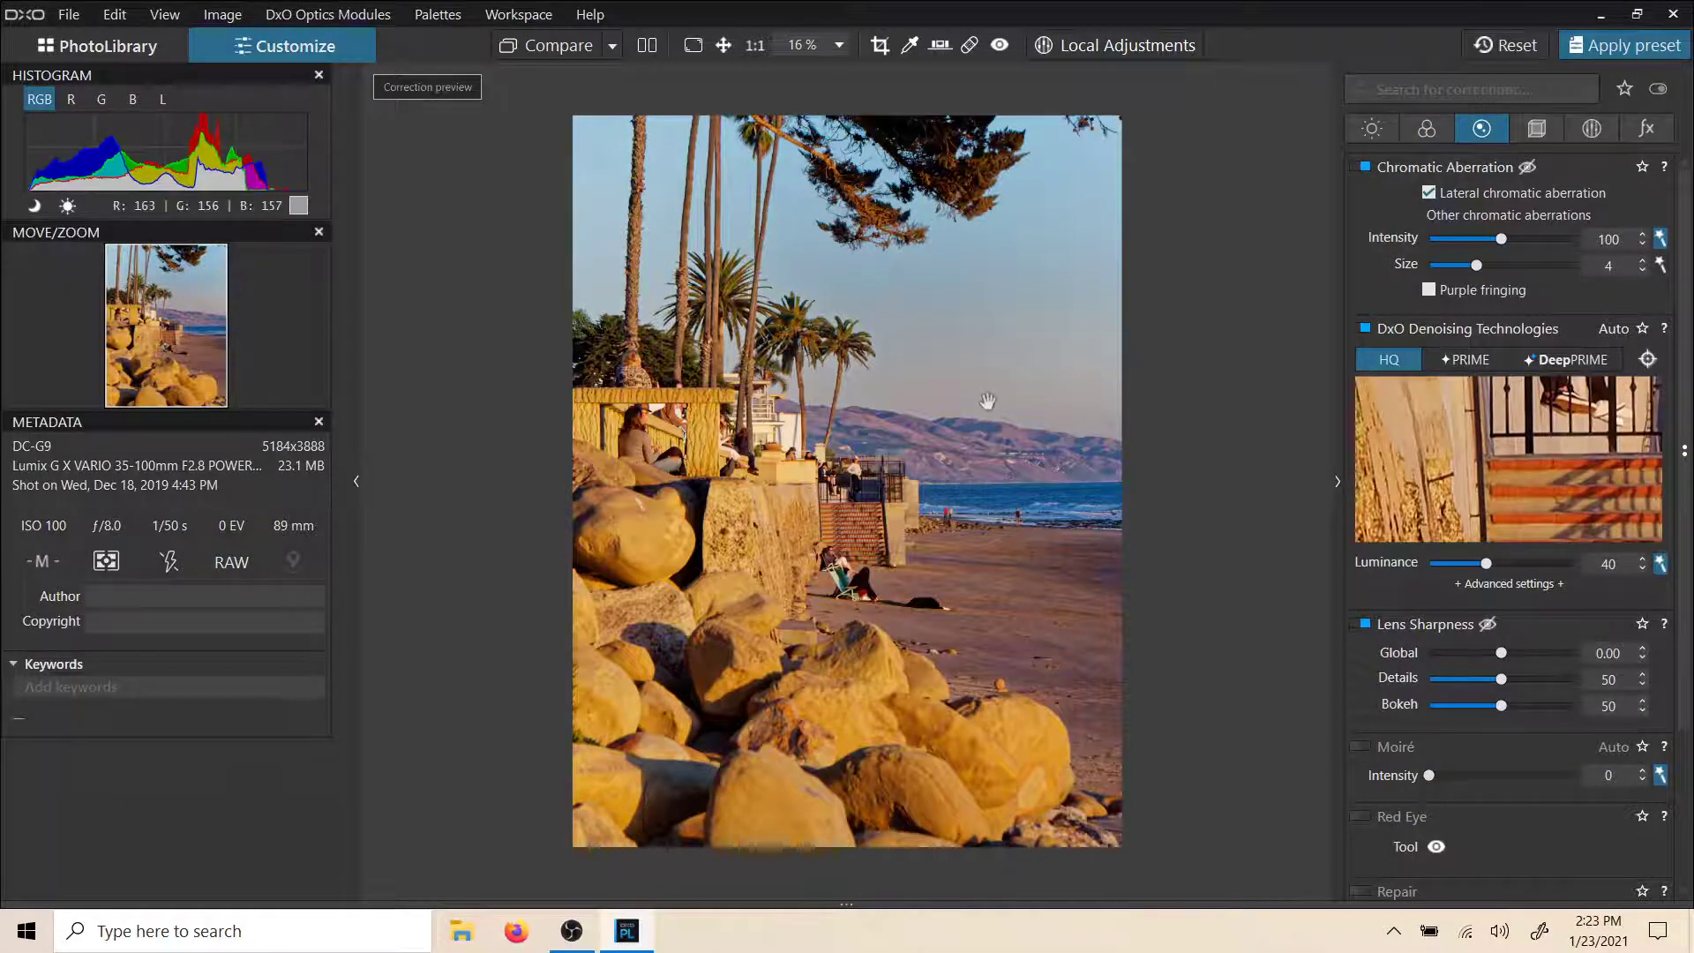
pyautogui.scroll(5, 989, 397)
pyautogui.scroll(1, 960, 423)
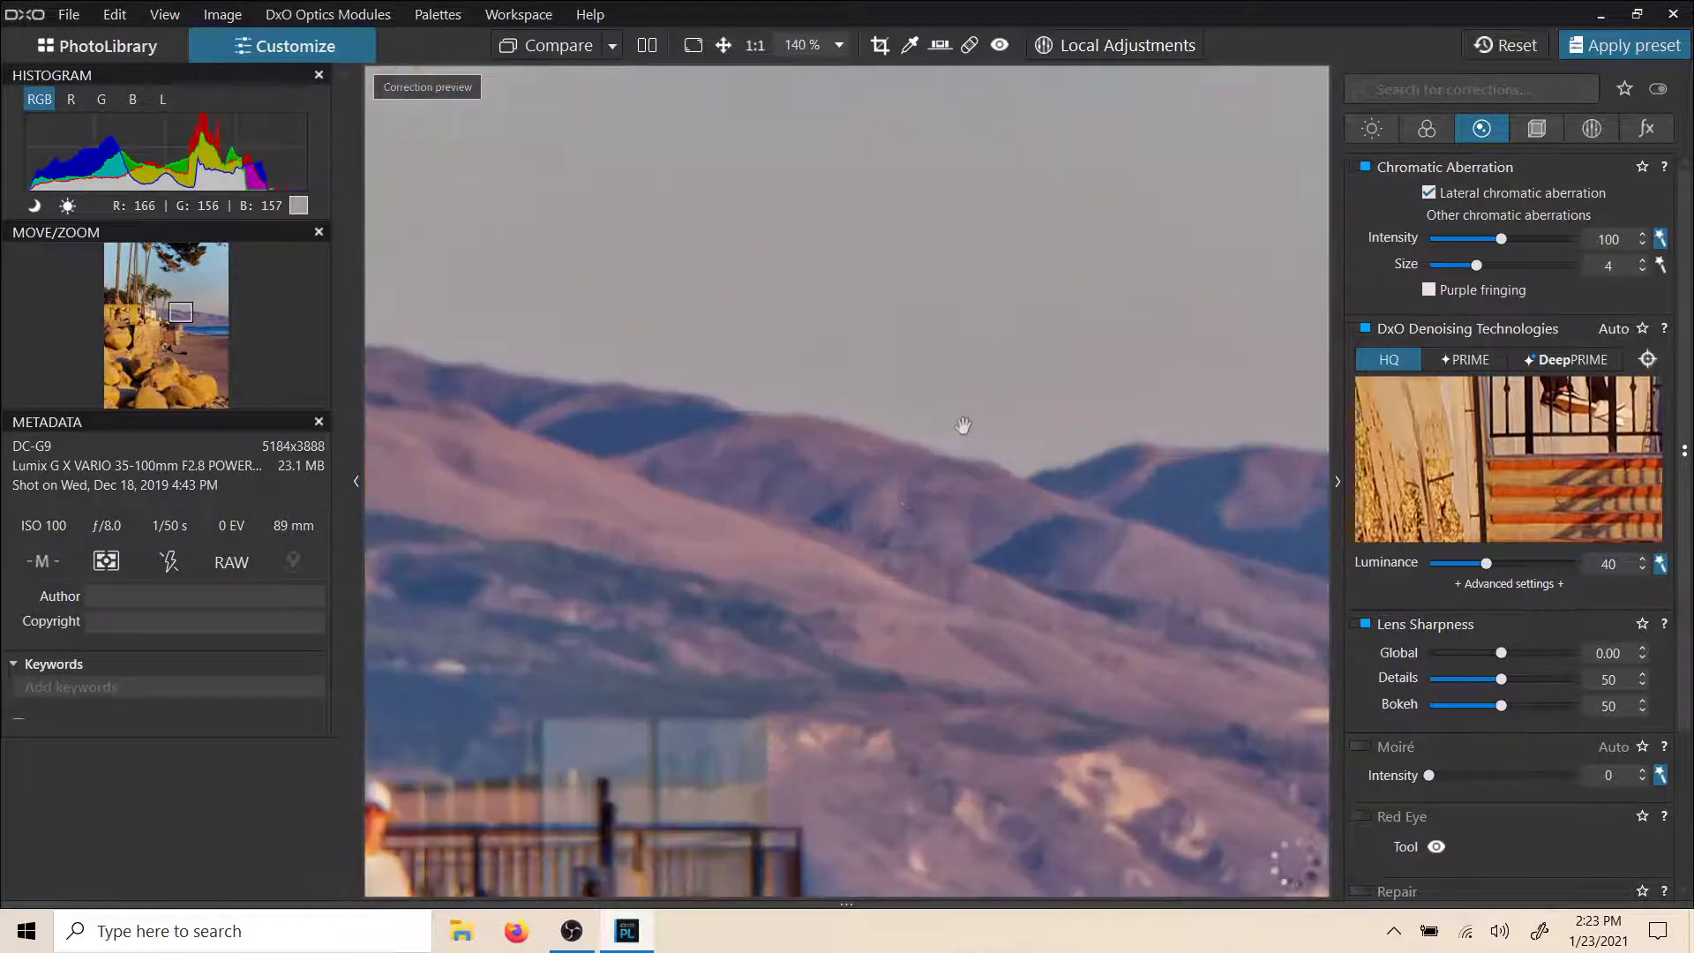
pyautogui.moveTo(730, 609); pyautogui.dragTo(1052, 444)
pyautogui.scroll(3, 1051, 444)
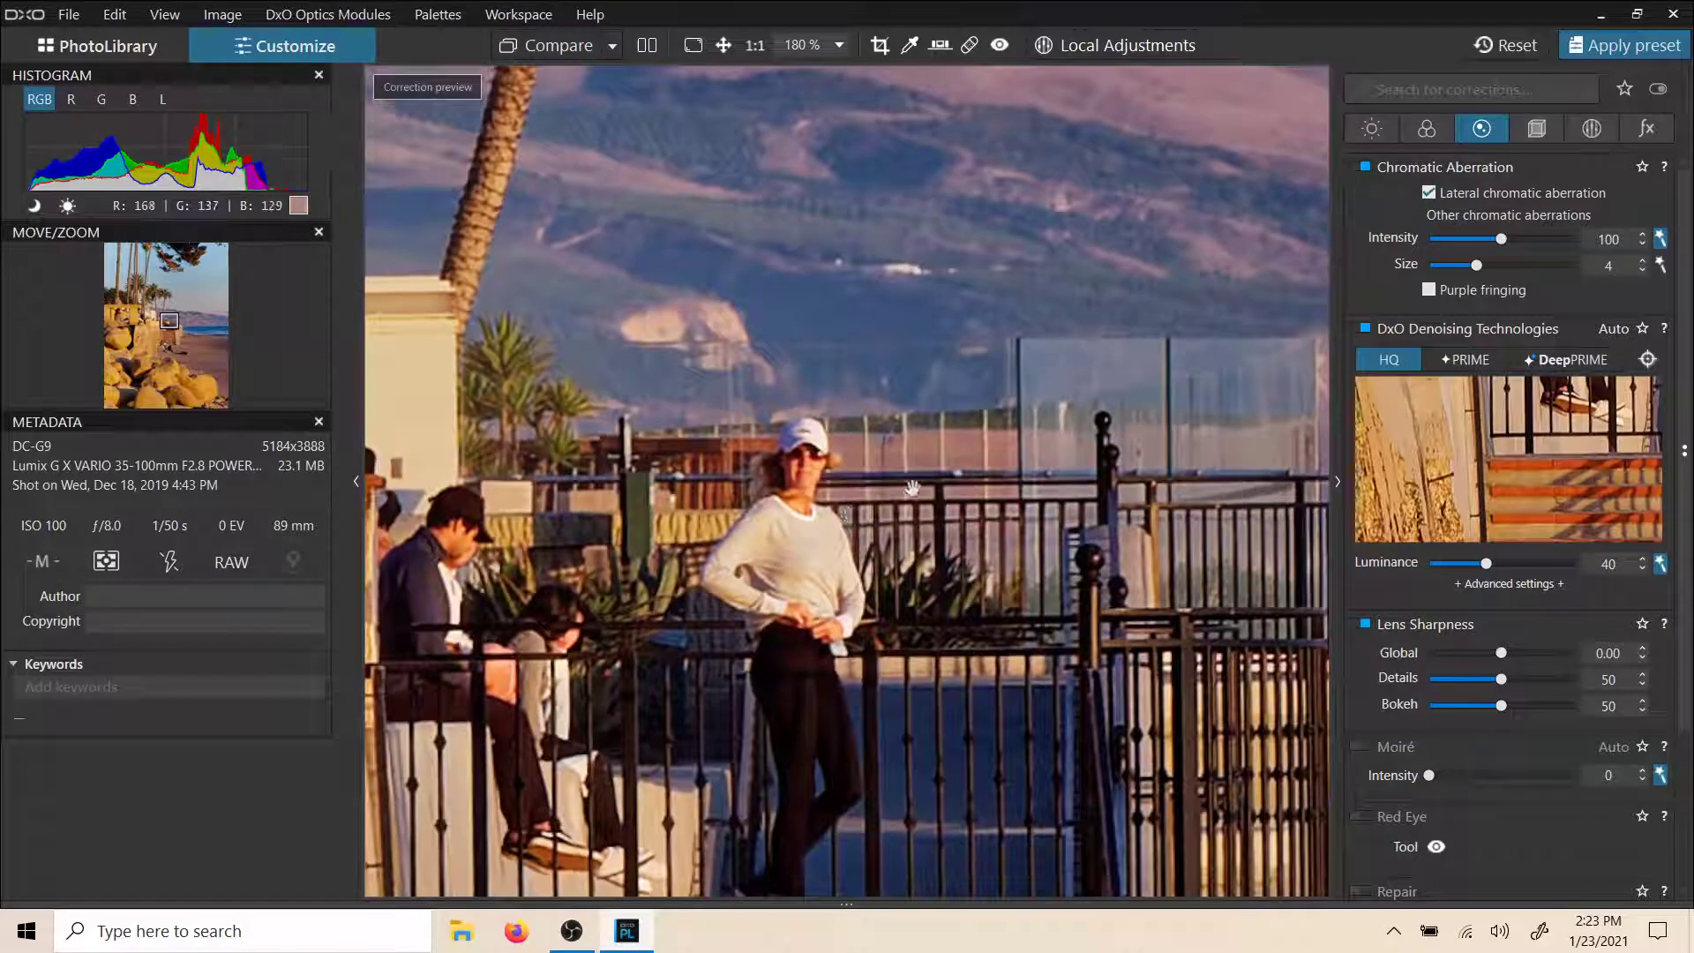
pyautogui.click(1466, 360)
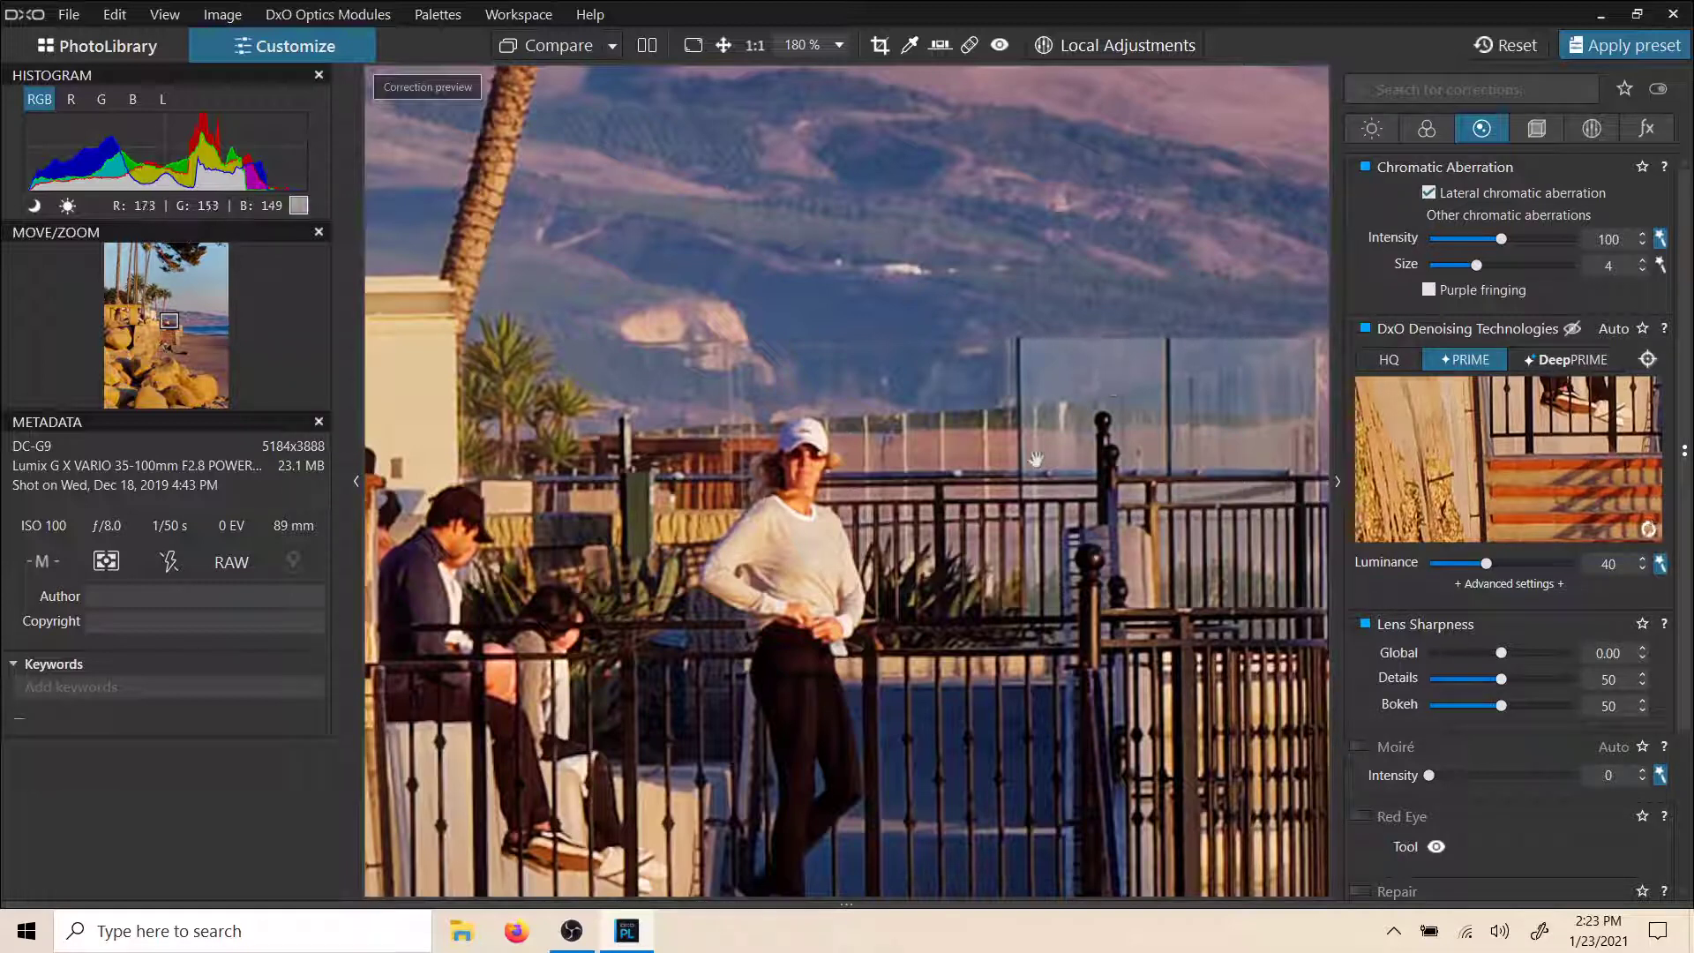
# Set the Lens Sharpness Global value to 0.95
pyautogui.scroll(-2, 957, 461)
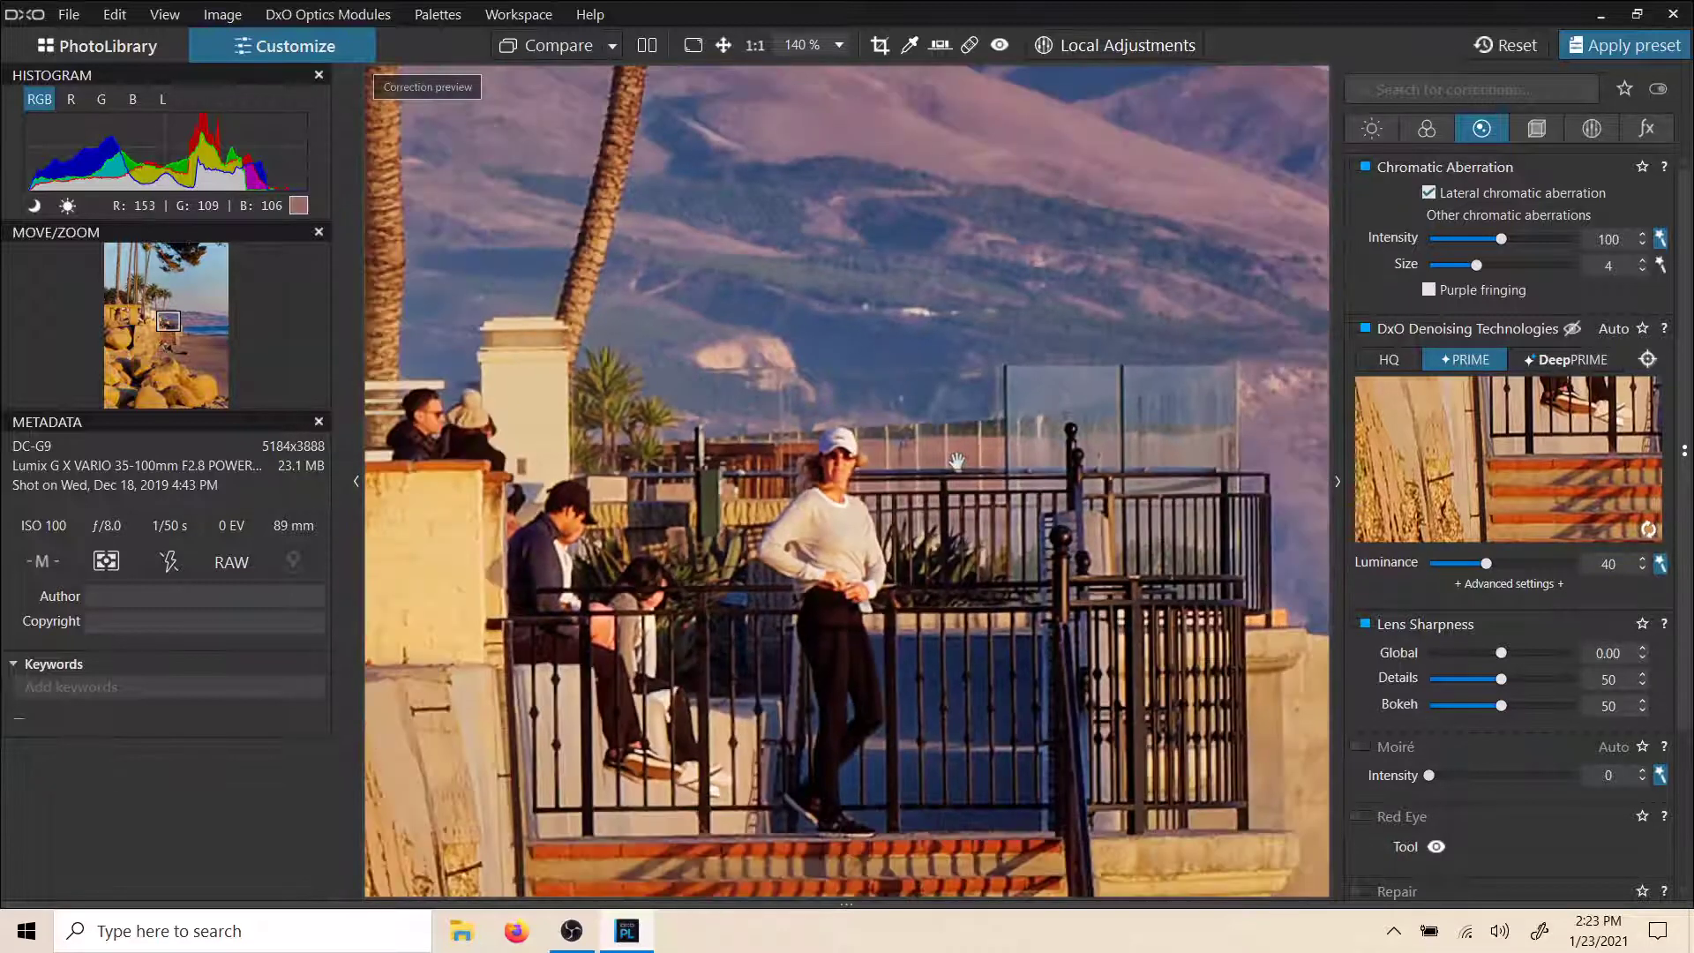
pyautogui.scroll(-5, 958, 461)
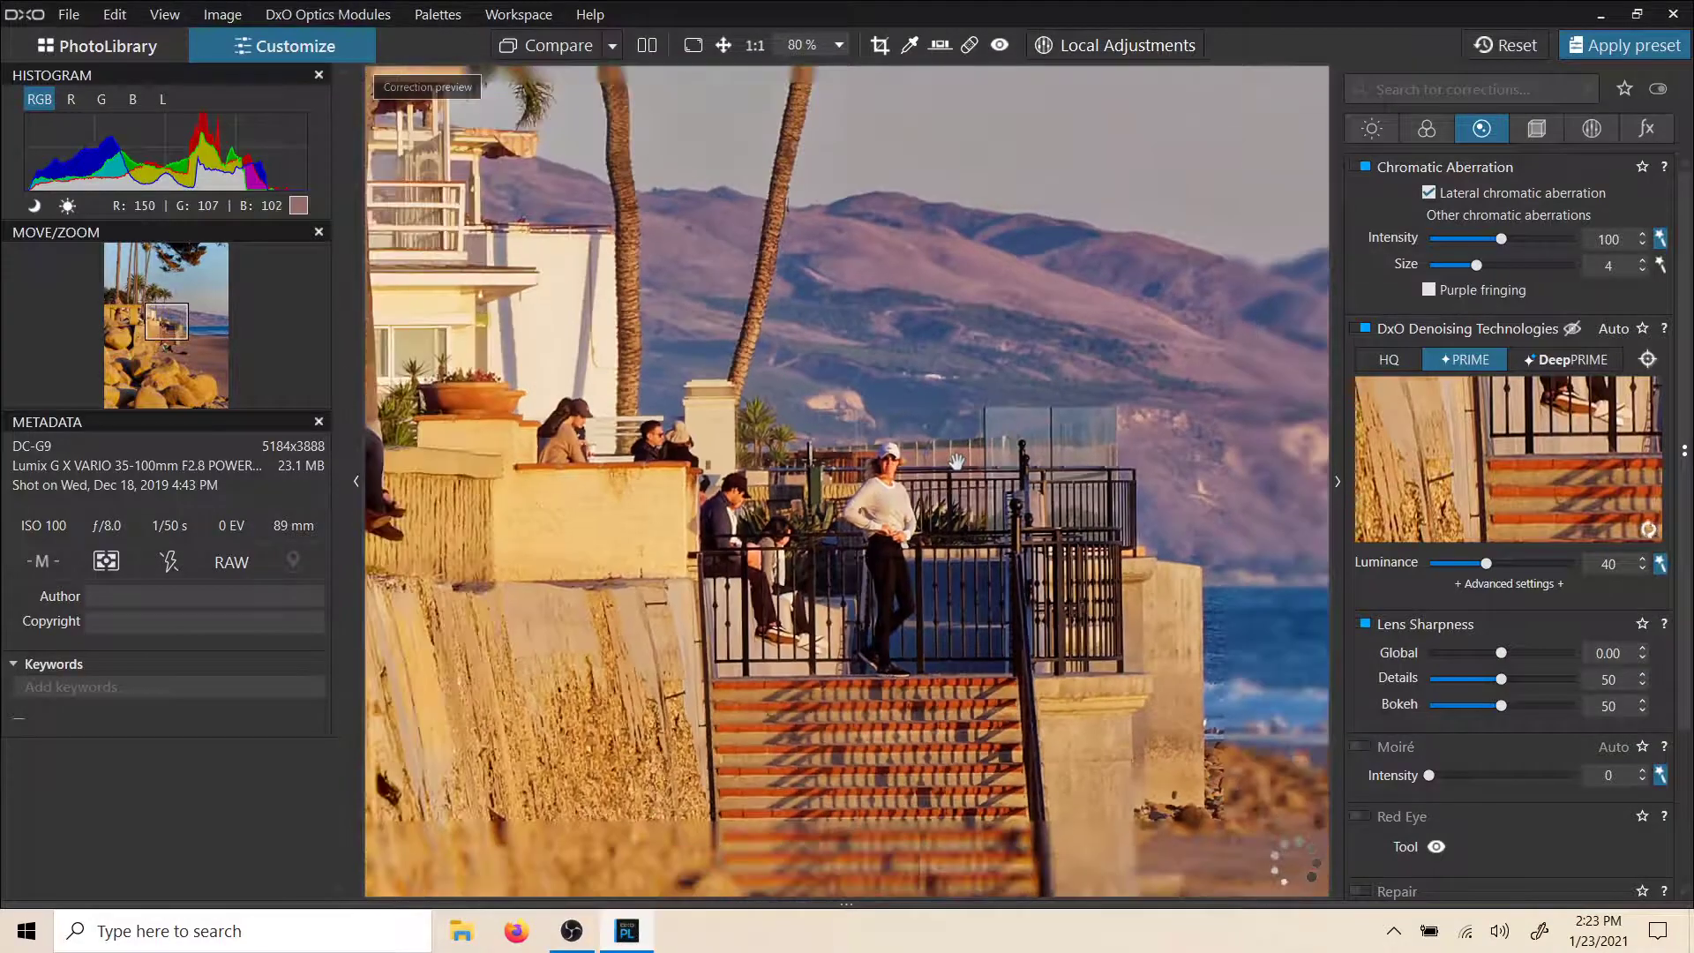
pyautogui.scroll(-3, 957, 461)
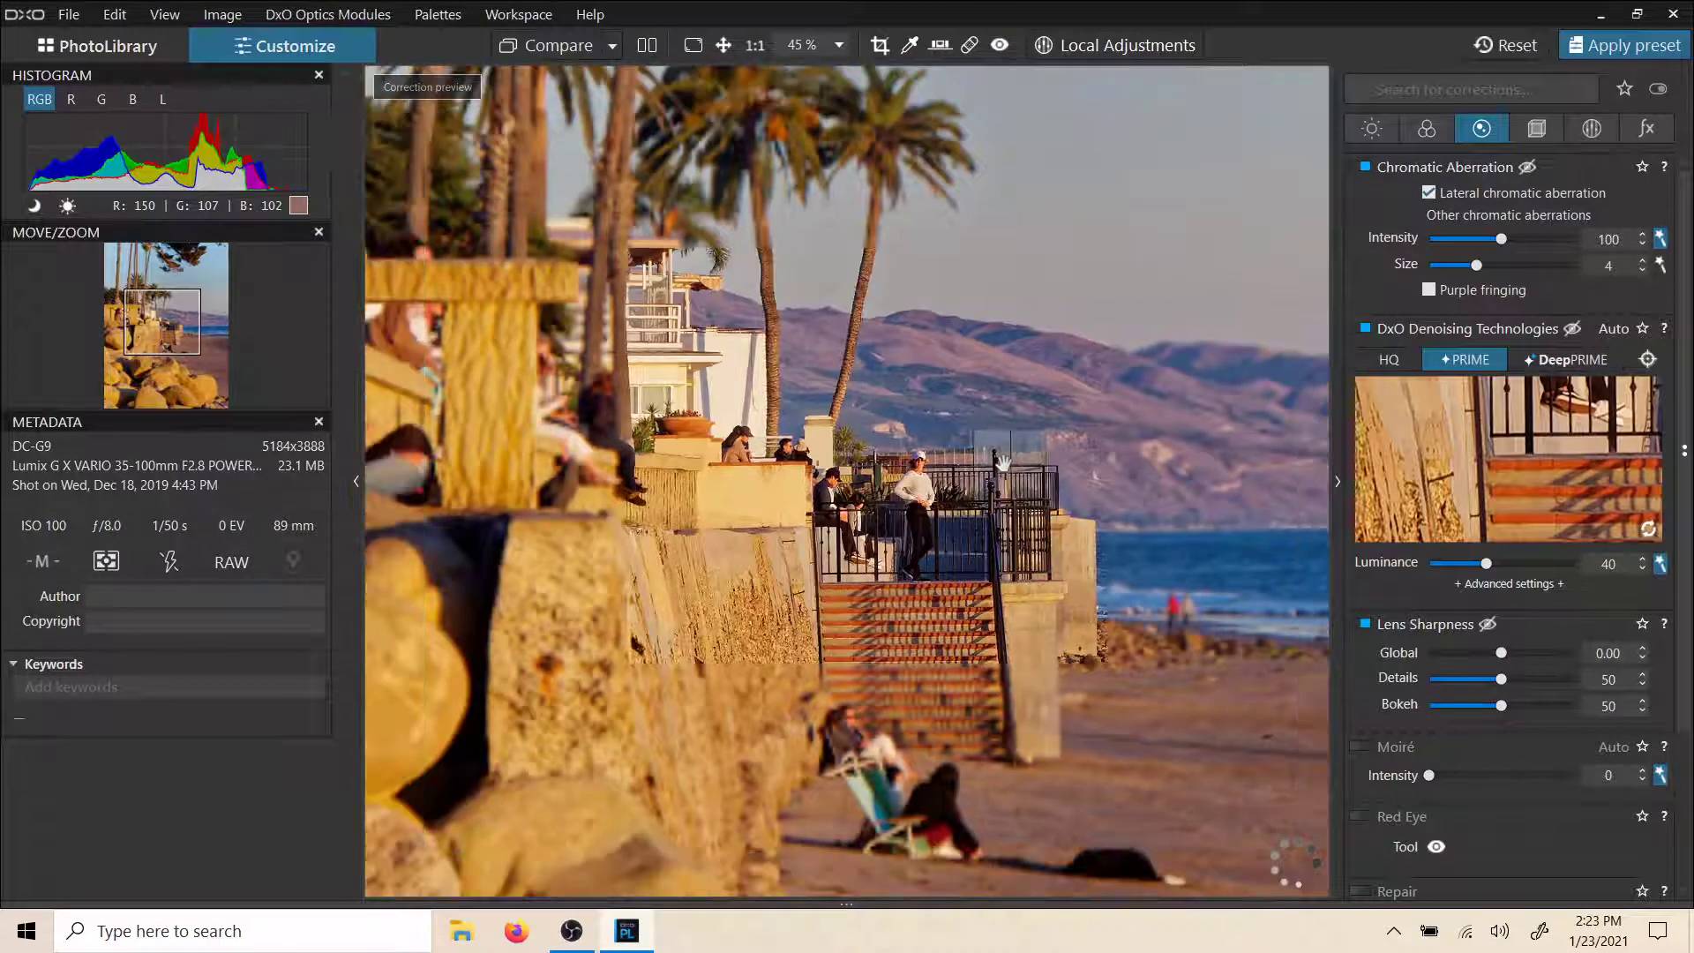
pyautogui.scroll(-1, 1054, 471)
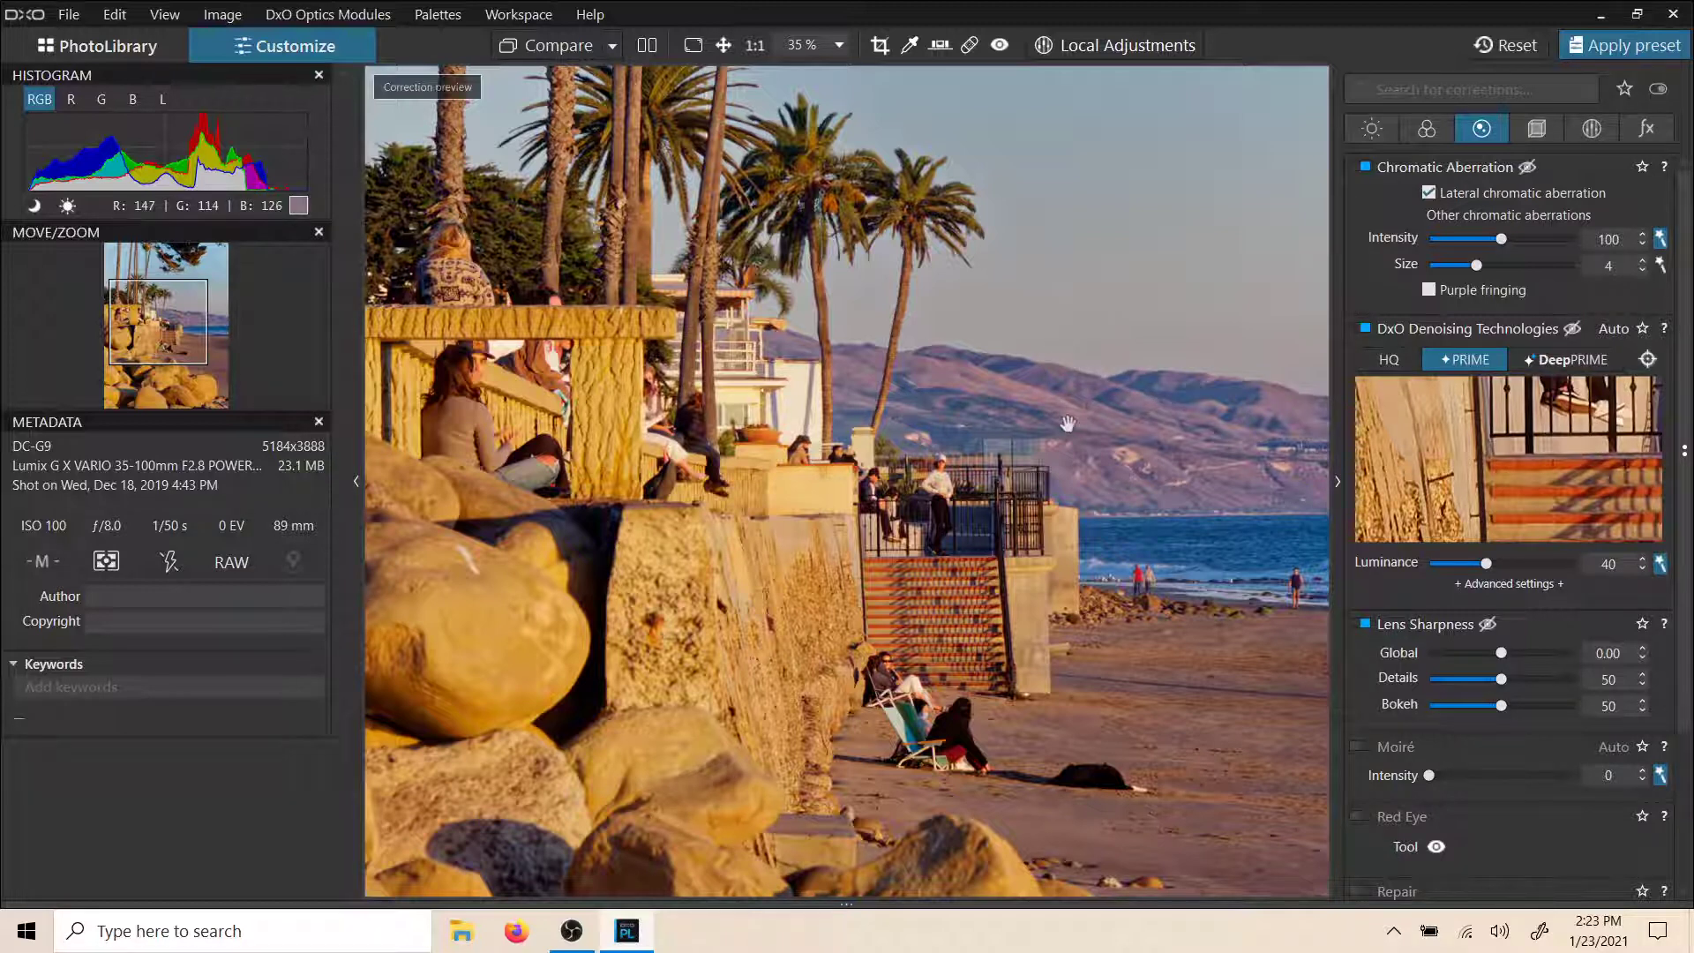
pyautogui.scroll(-1, 963, 434)
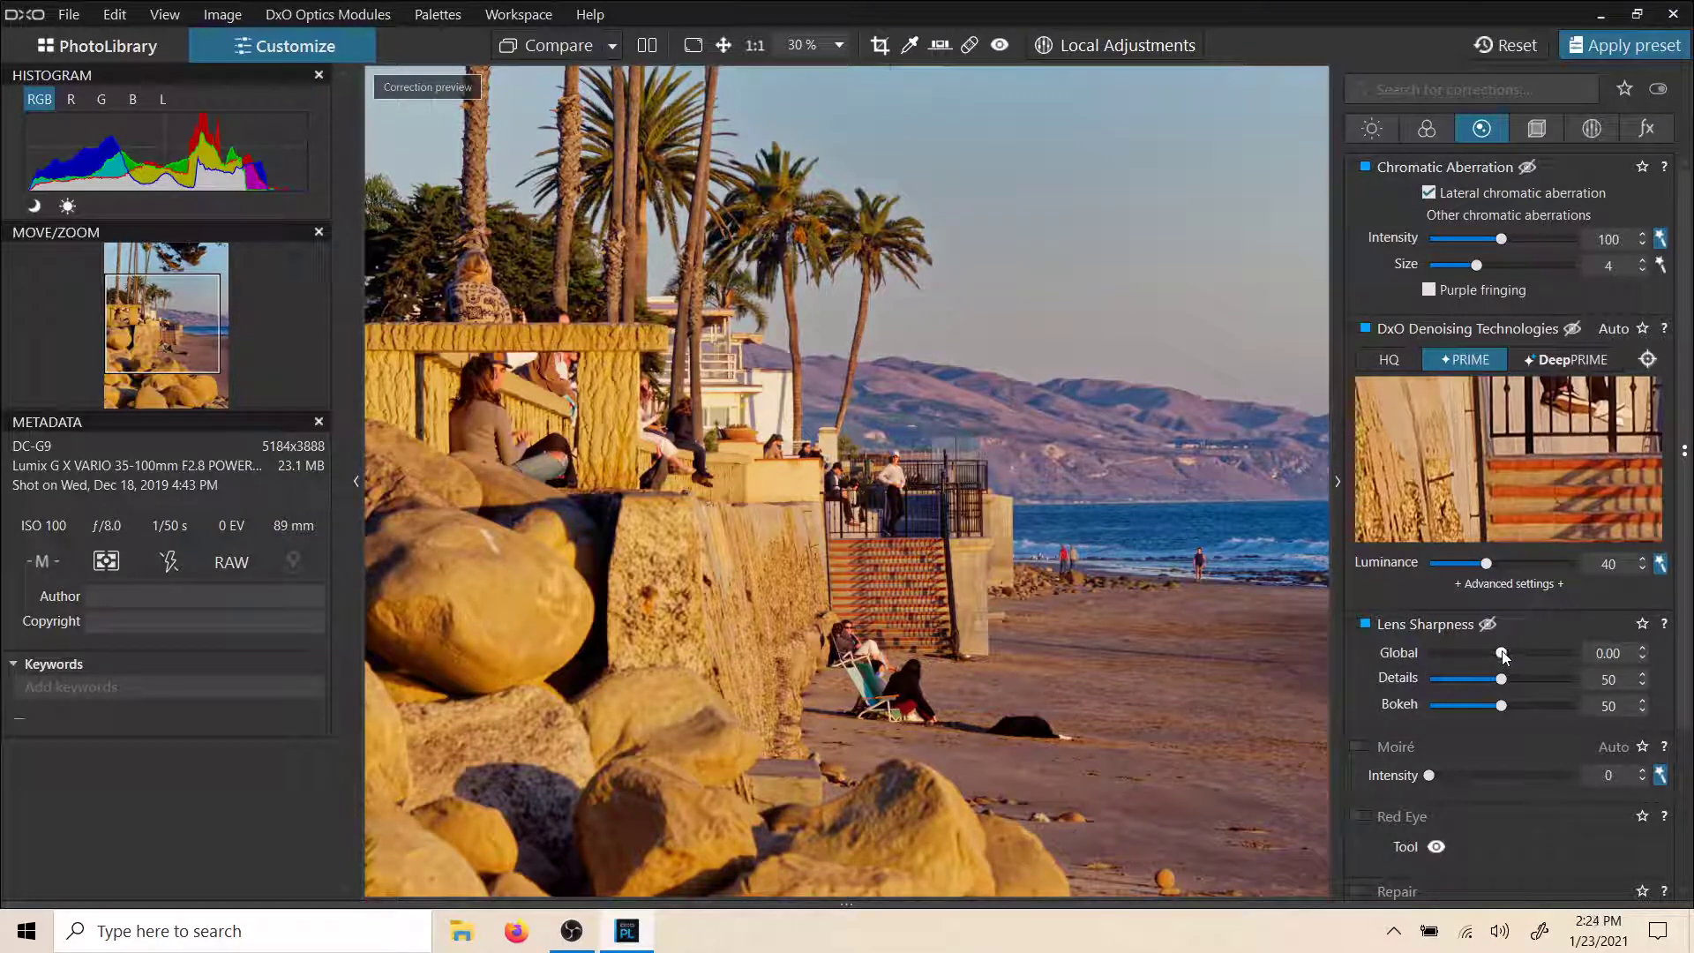
pyautogui.scroll(-1, 1504, 656)
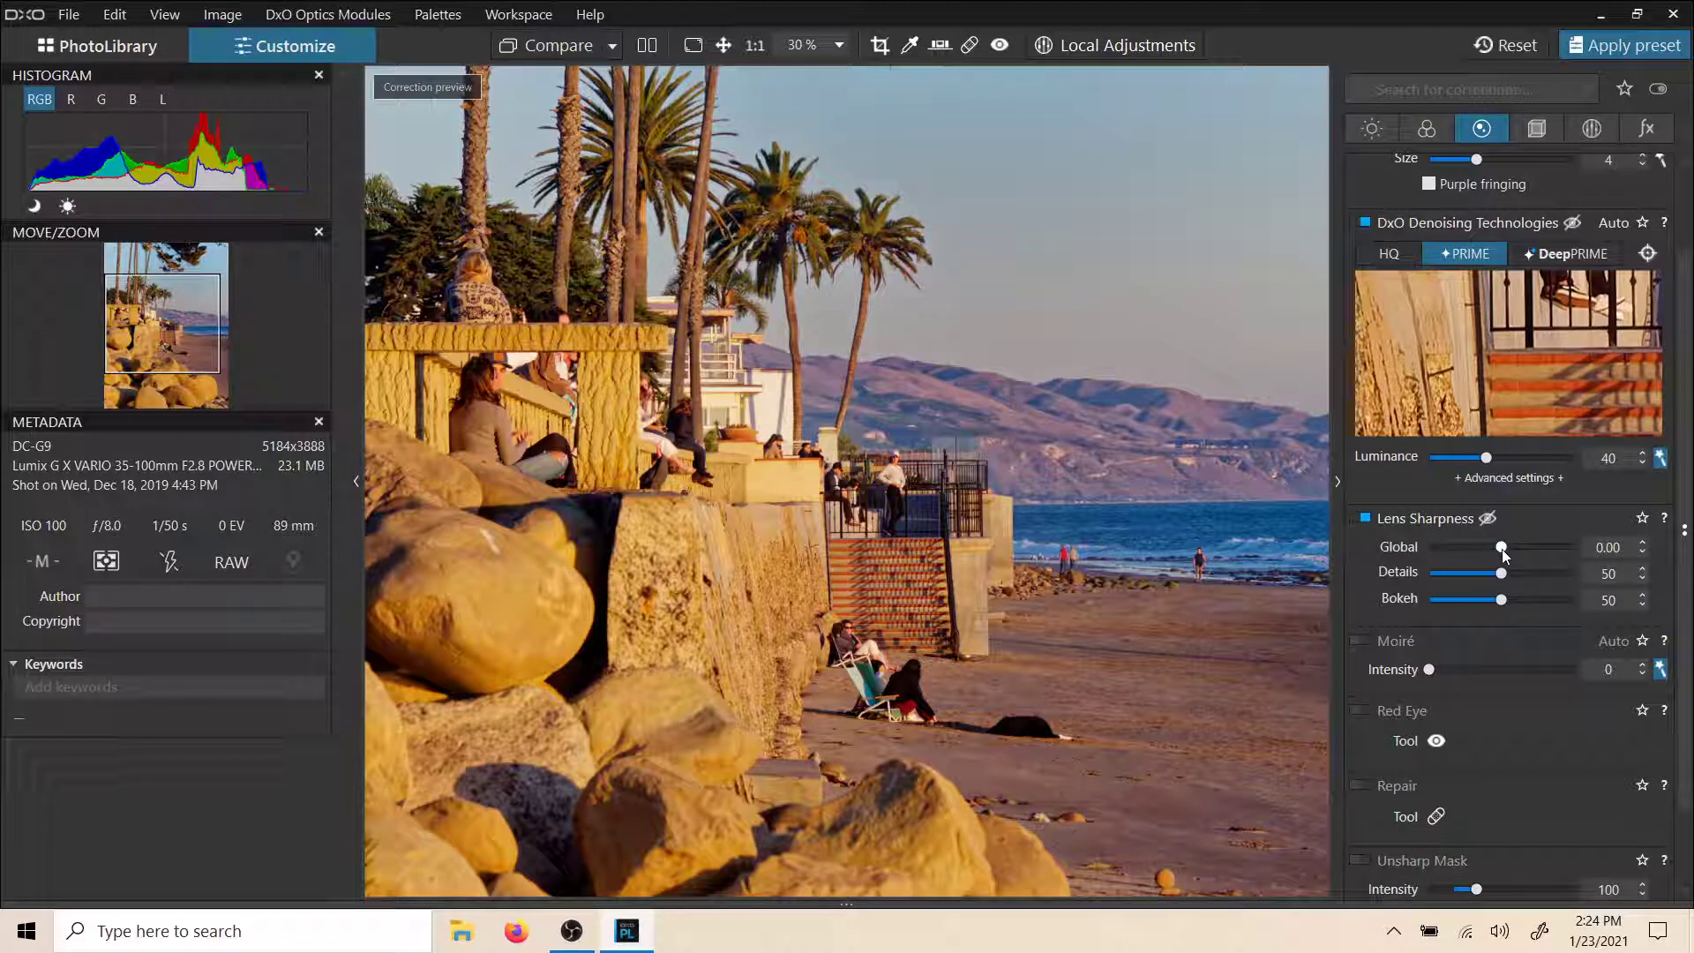
pyautogui.moveTo(1504, 553); pyautogui.dragTo(1526, 549)
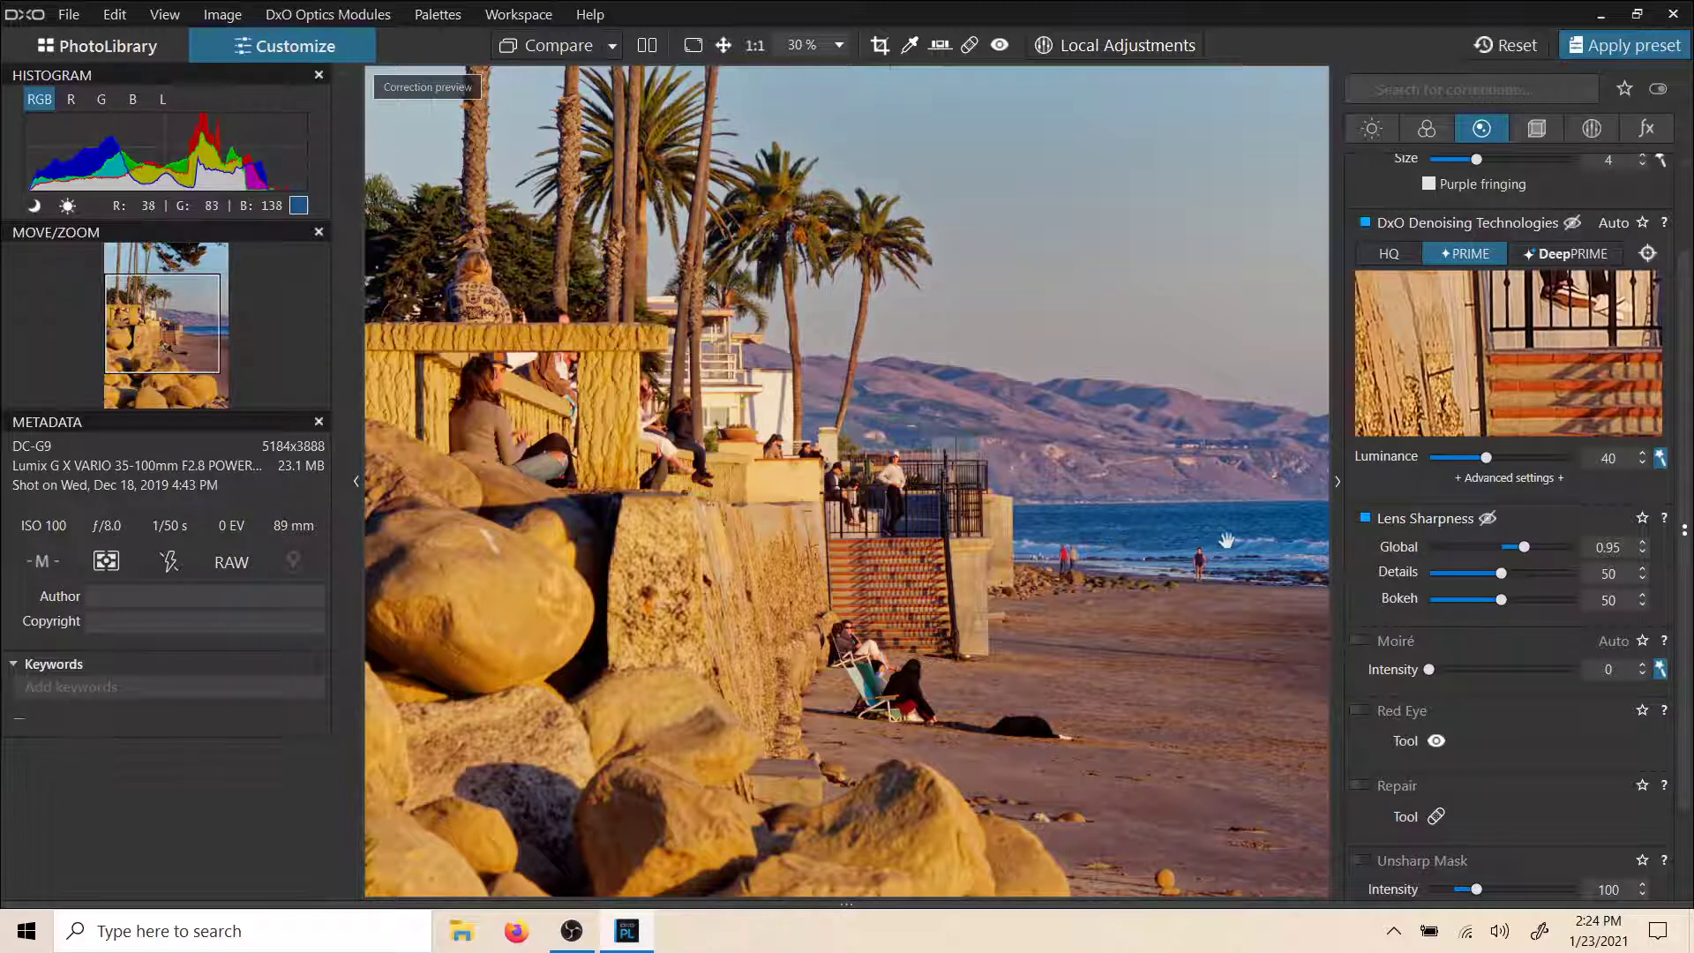
pyautogui.scroll(-1, 1218, 539)
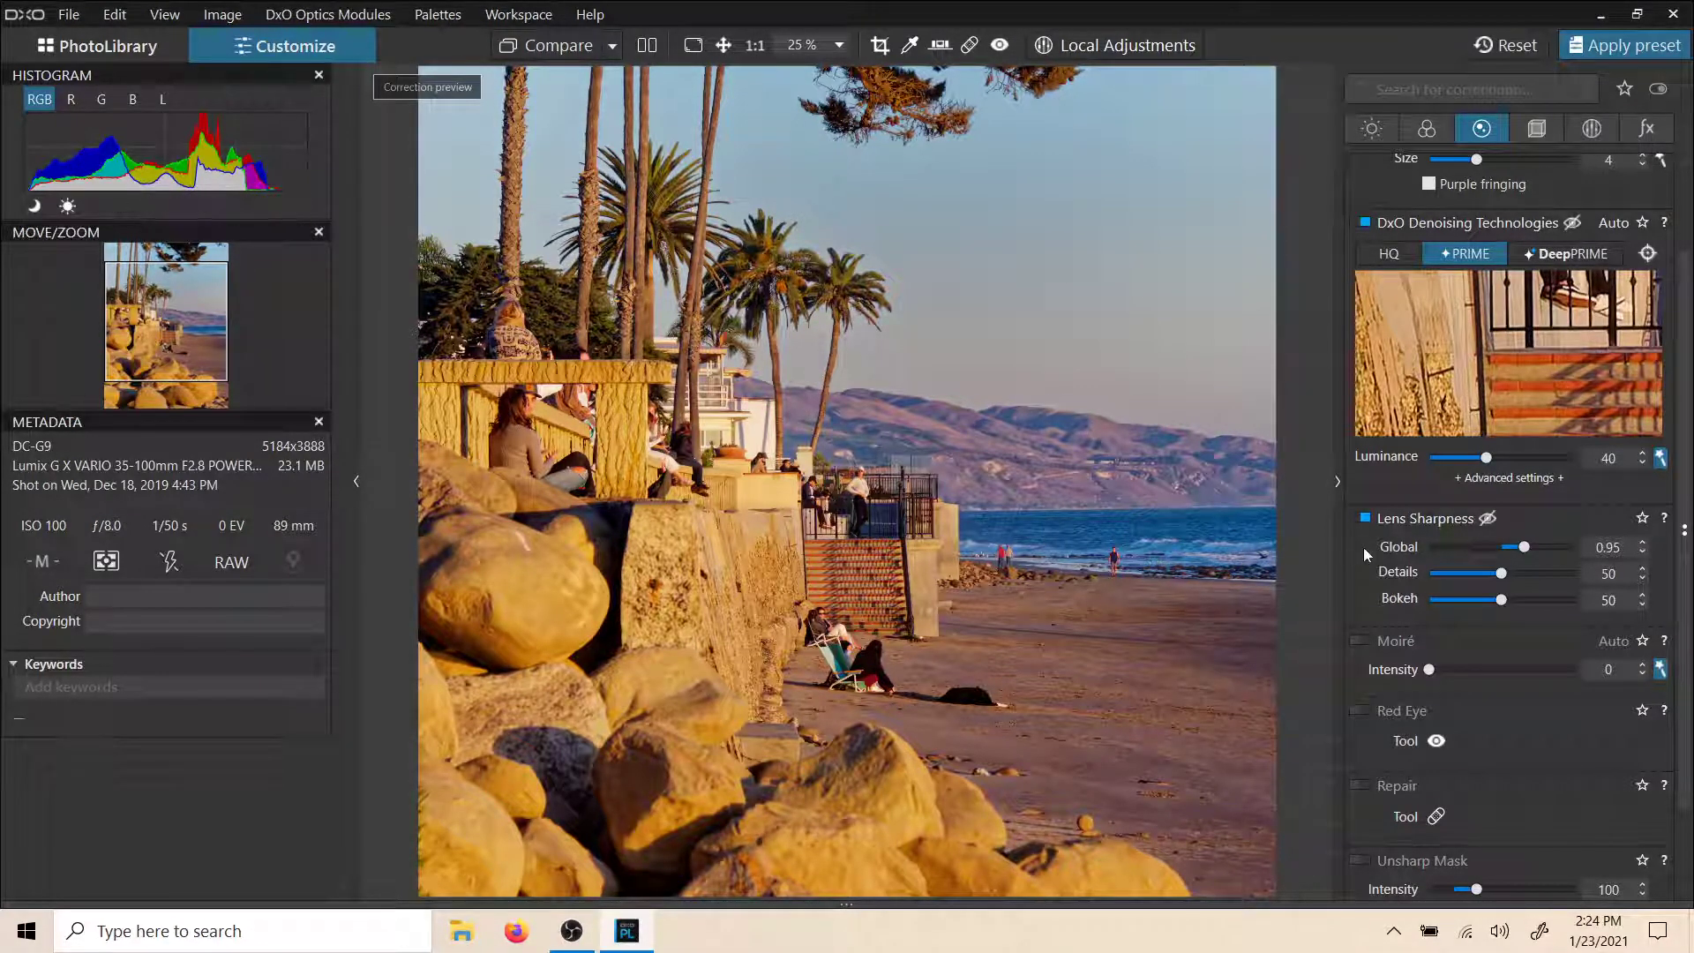
pyautogui.scroll(-1, 1429, 563)
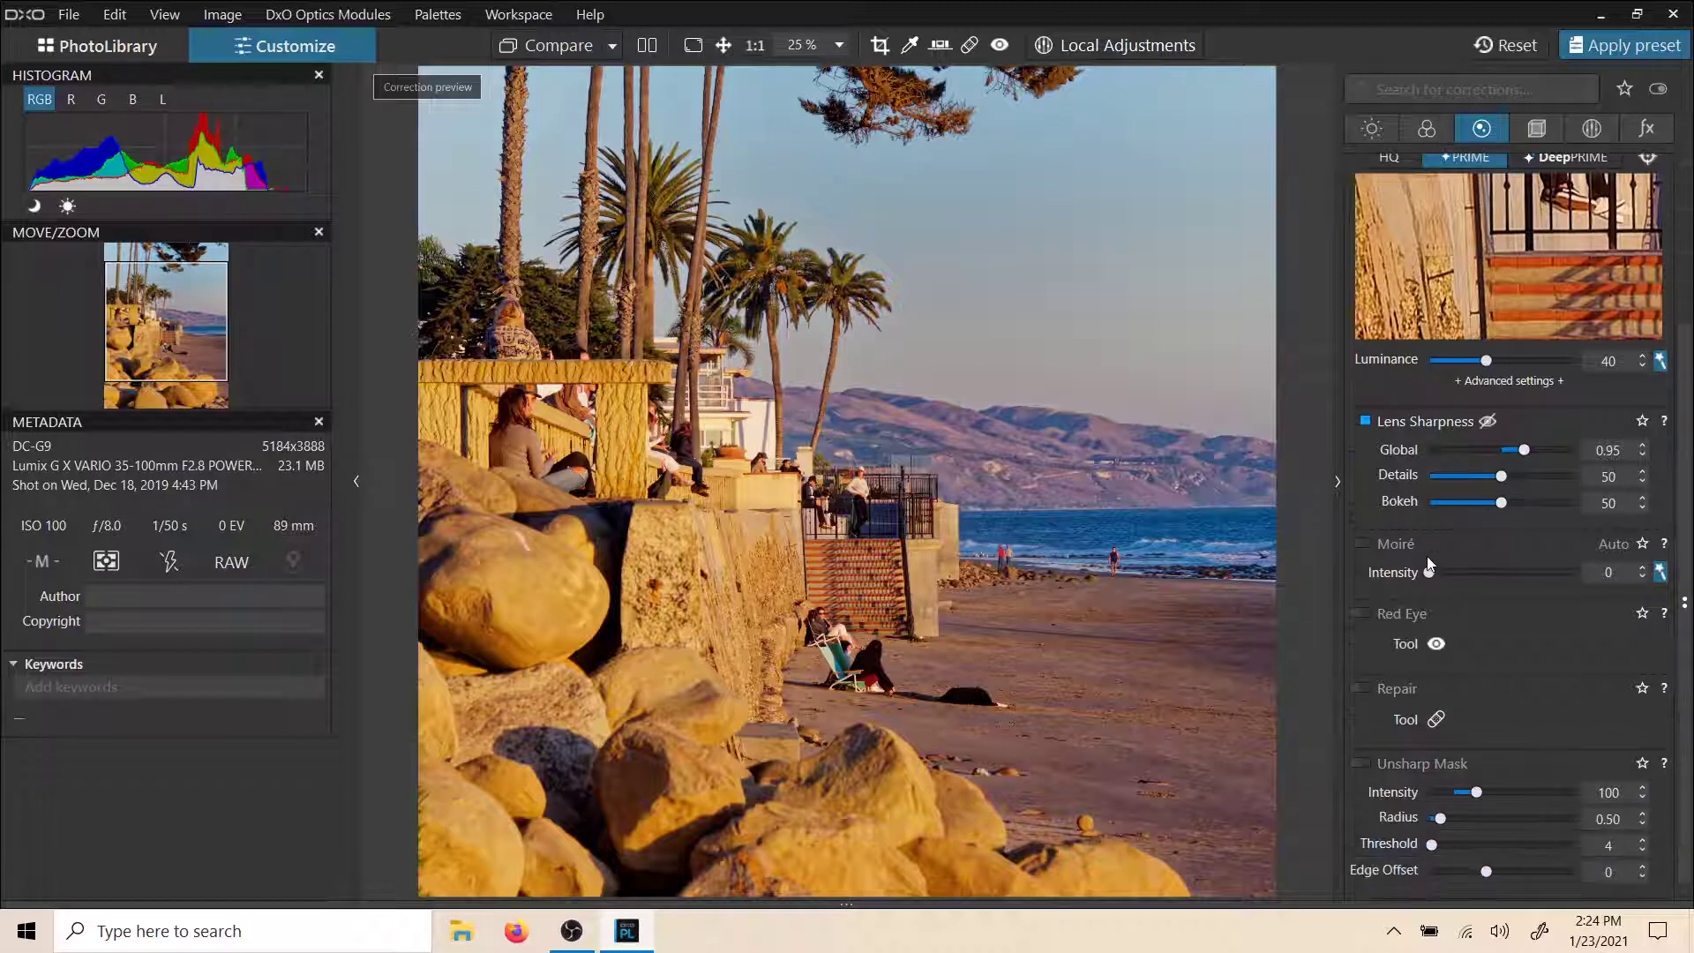
pyautogui.scroll(2, 1456, 530)
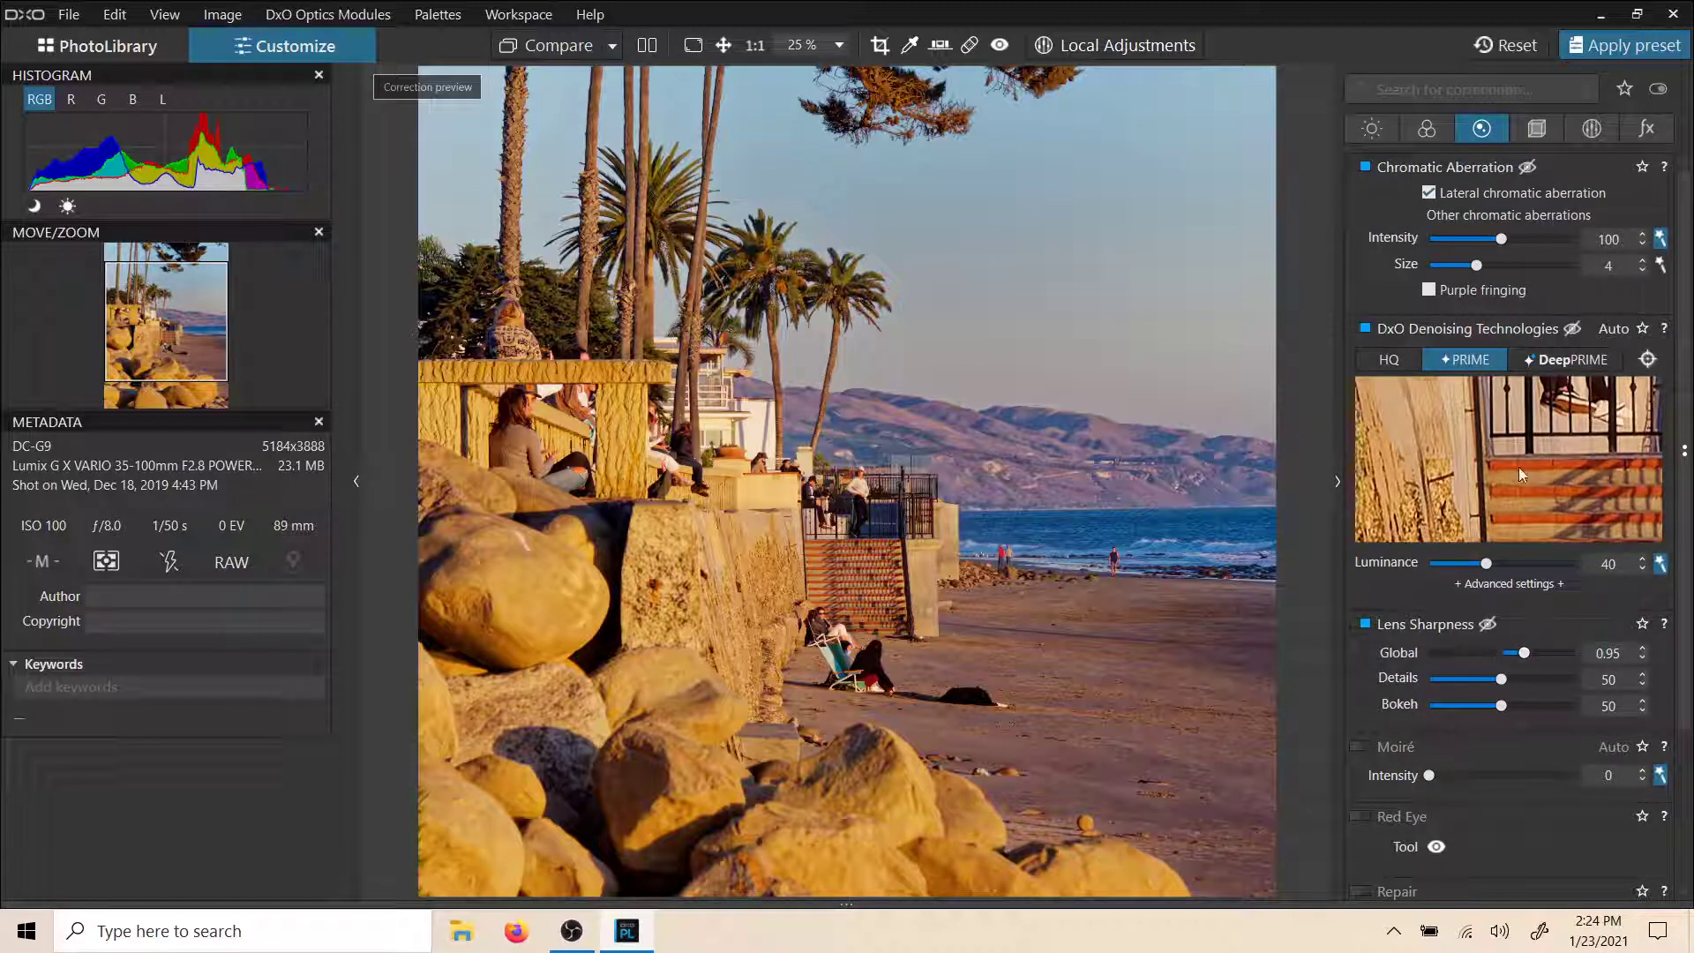
# Try to crop the photo from its top edge with the aspect ratio preserved, and leave the Crop tool
pyautogui.click(1539, 139)
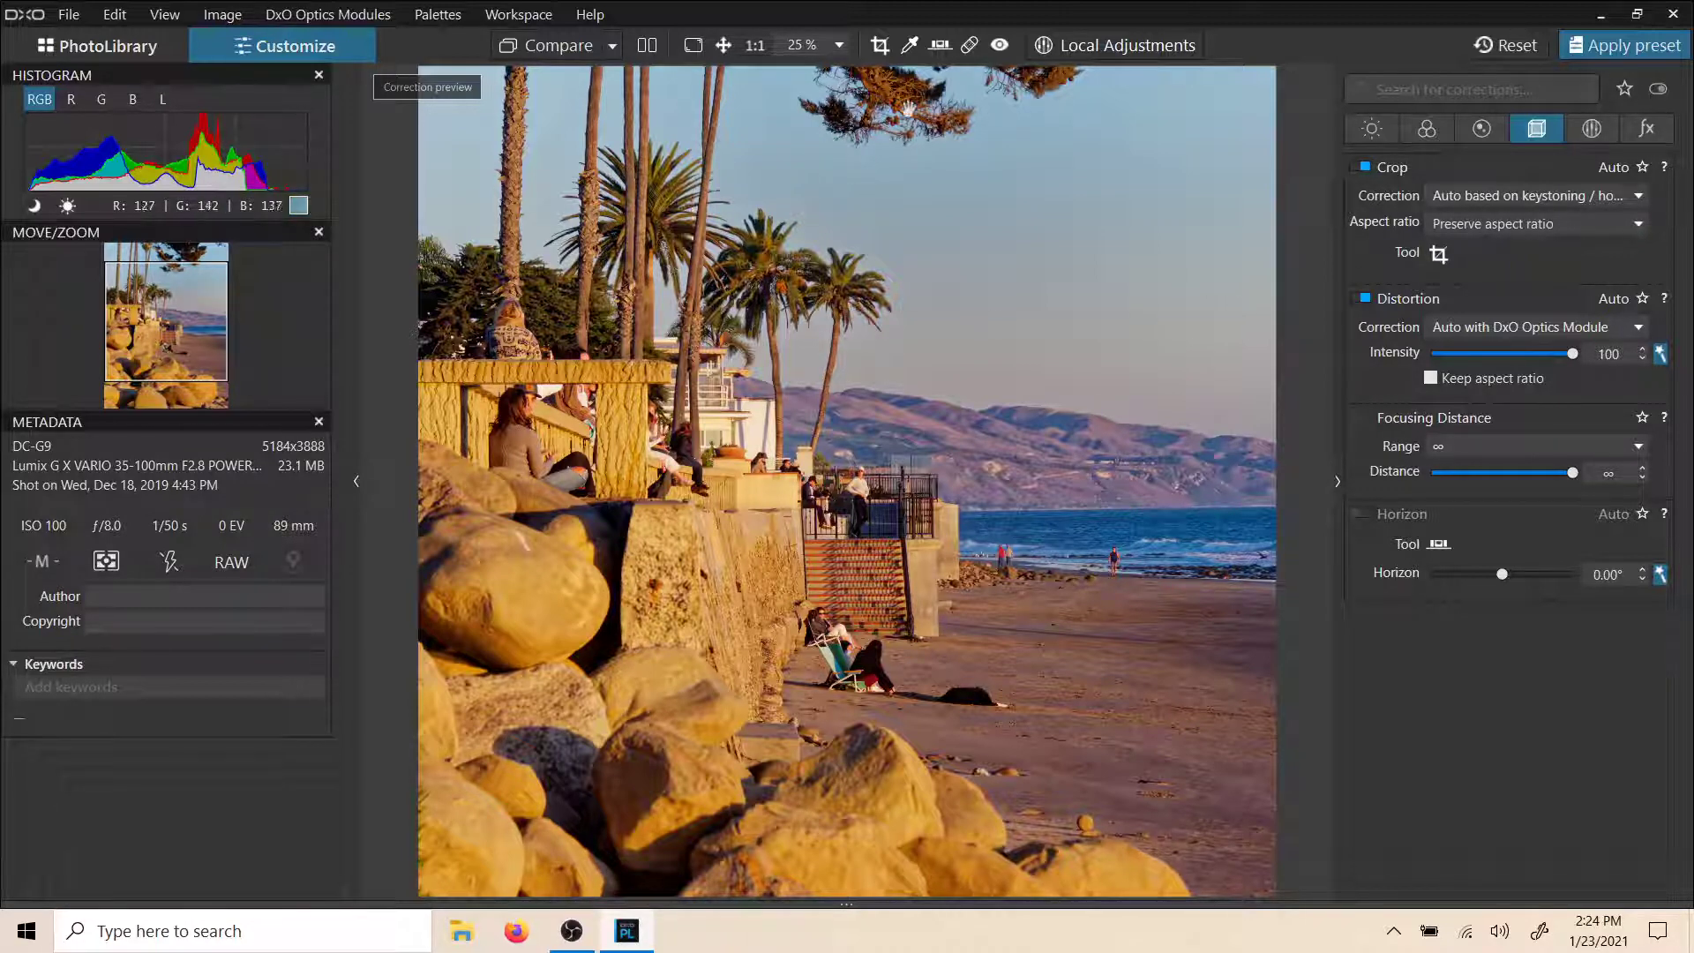
pyautogui.click(879, 46)
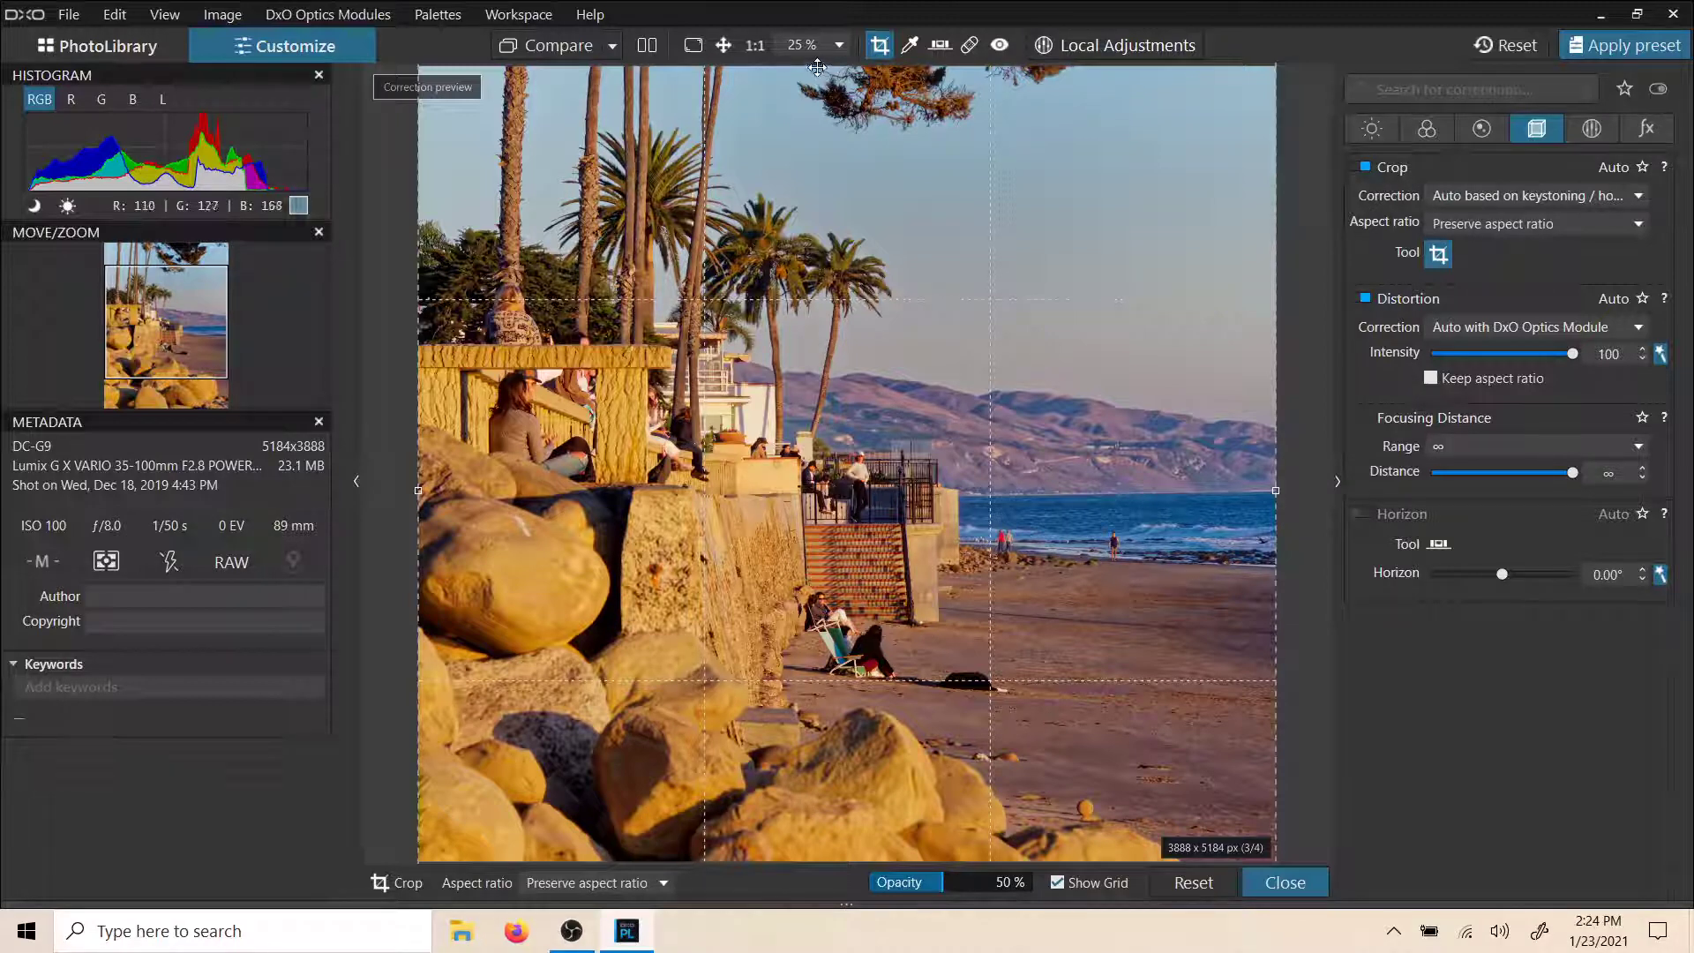
pyautogui.moveTo(817, 67); pyautogui.dragTo(812, 83)
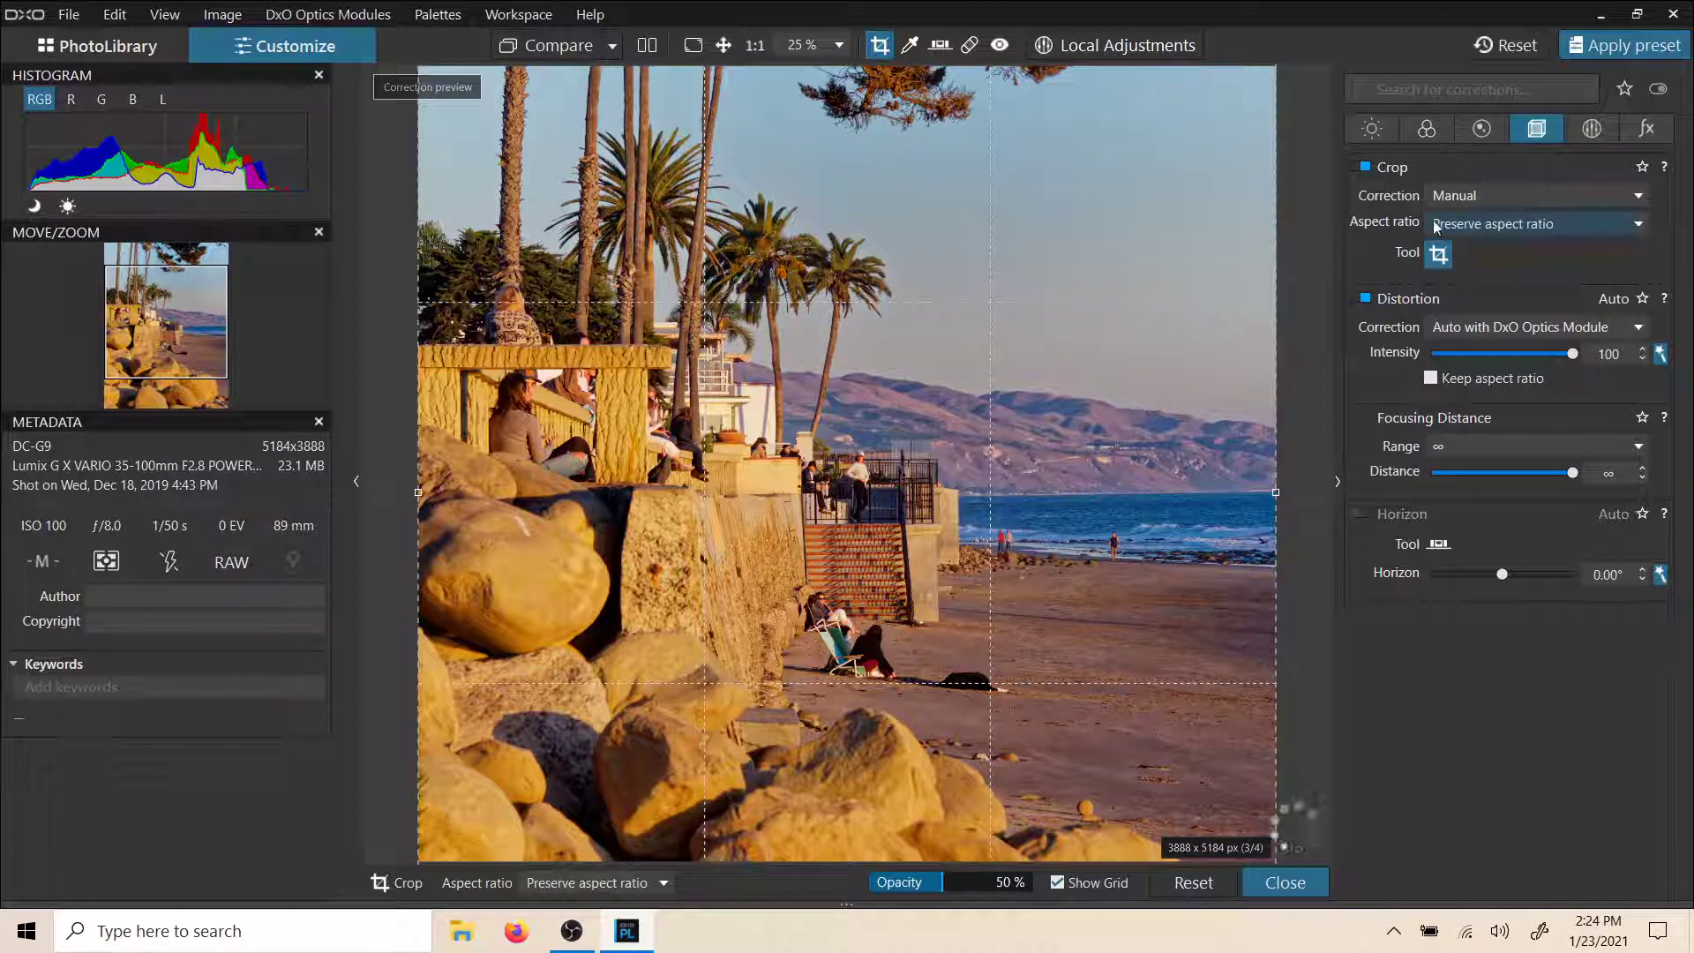
pyautogui.click(1438, 255)
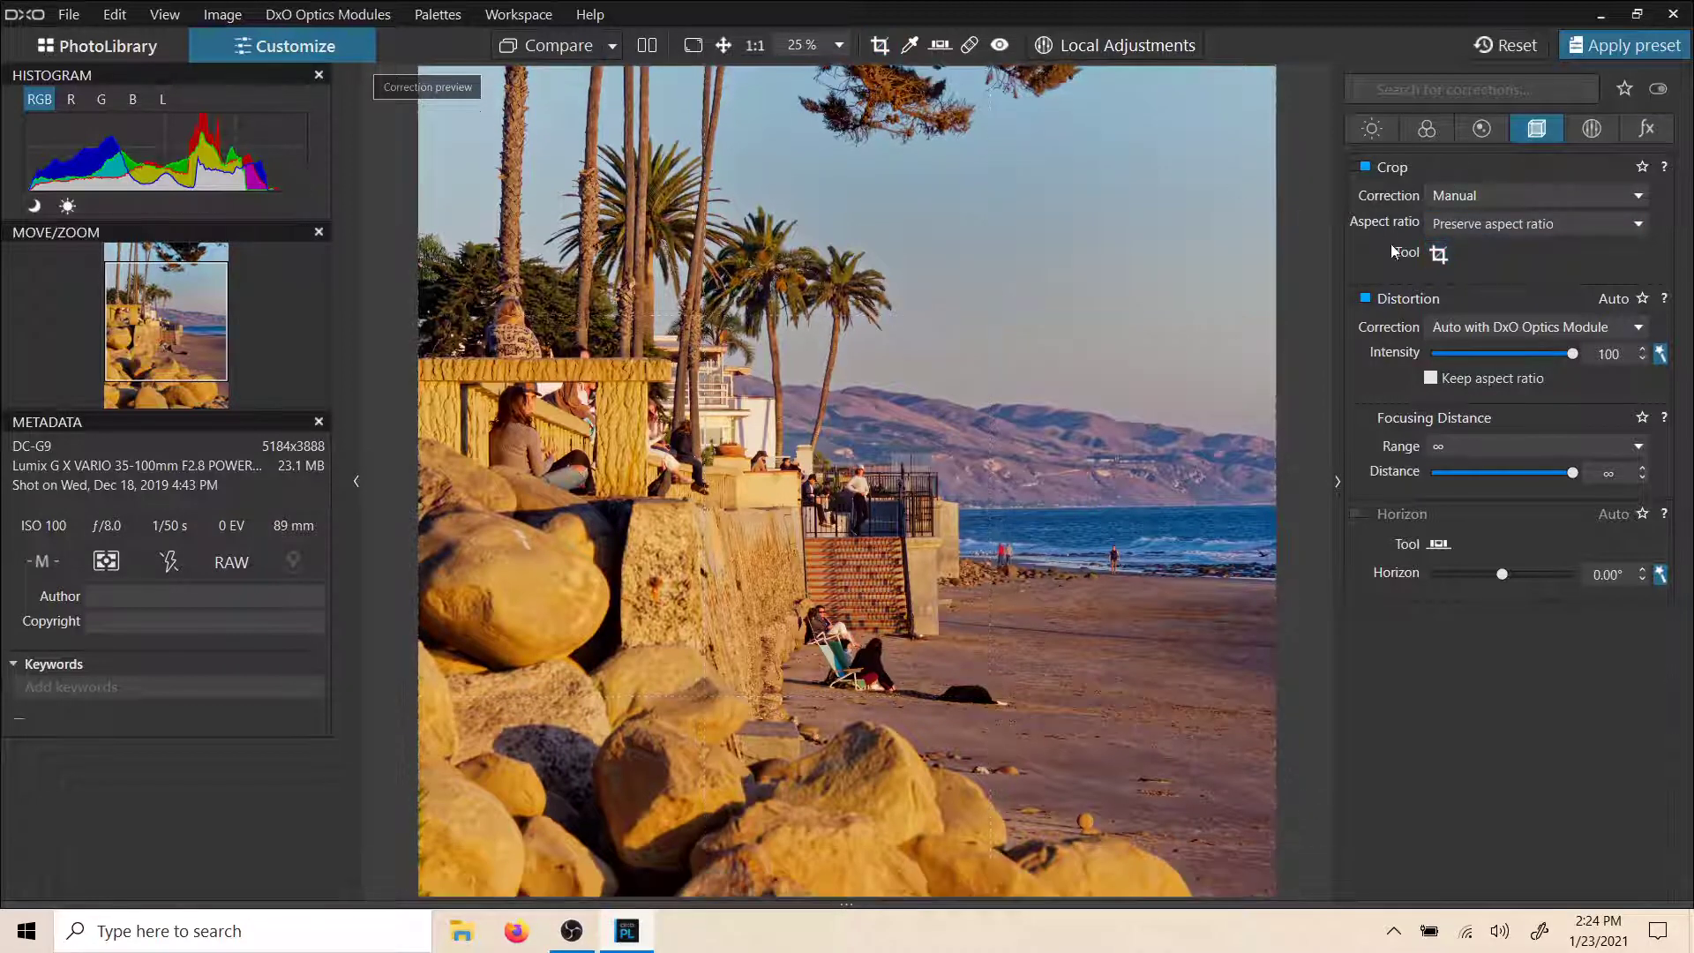
# Reopen the Crop tool and set its aspect ratio to Unconstrained
pyautogui.click(1439, 255)
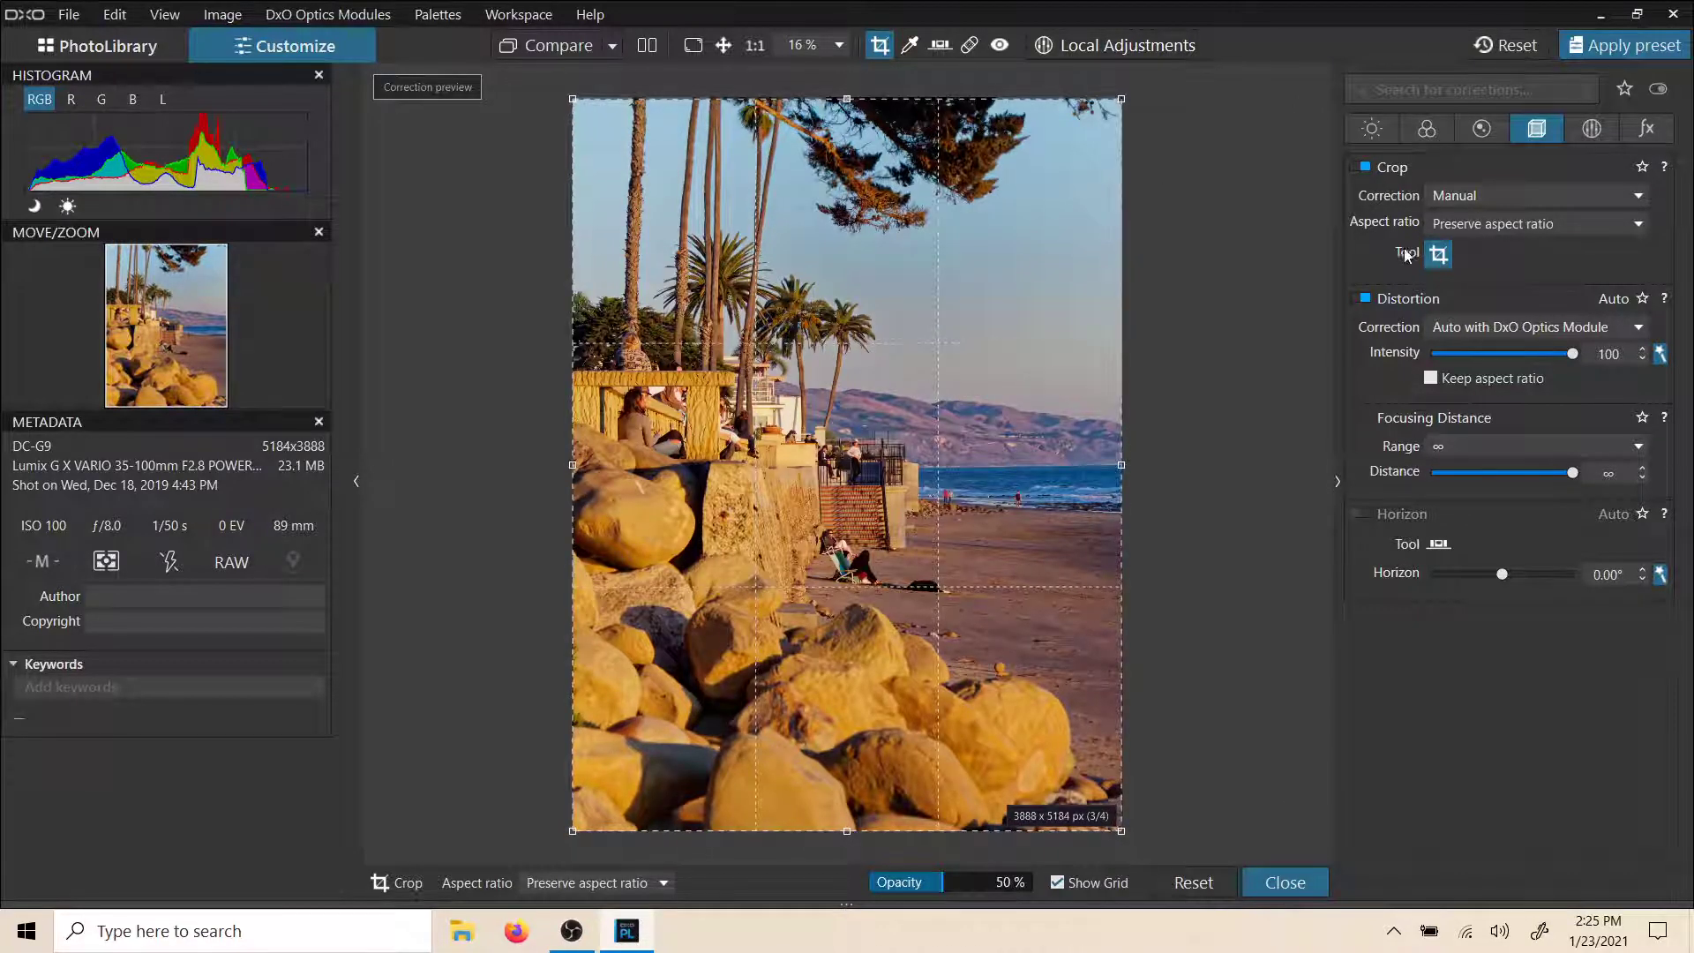
pyautogui.click(1558, 234)
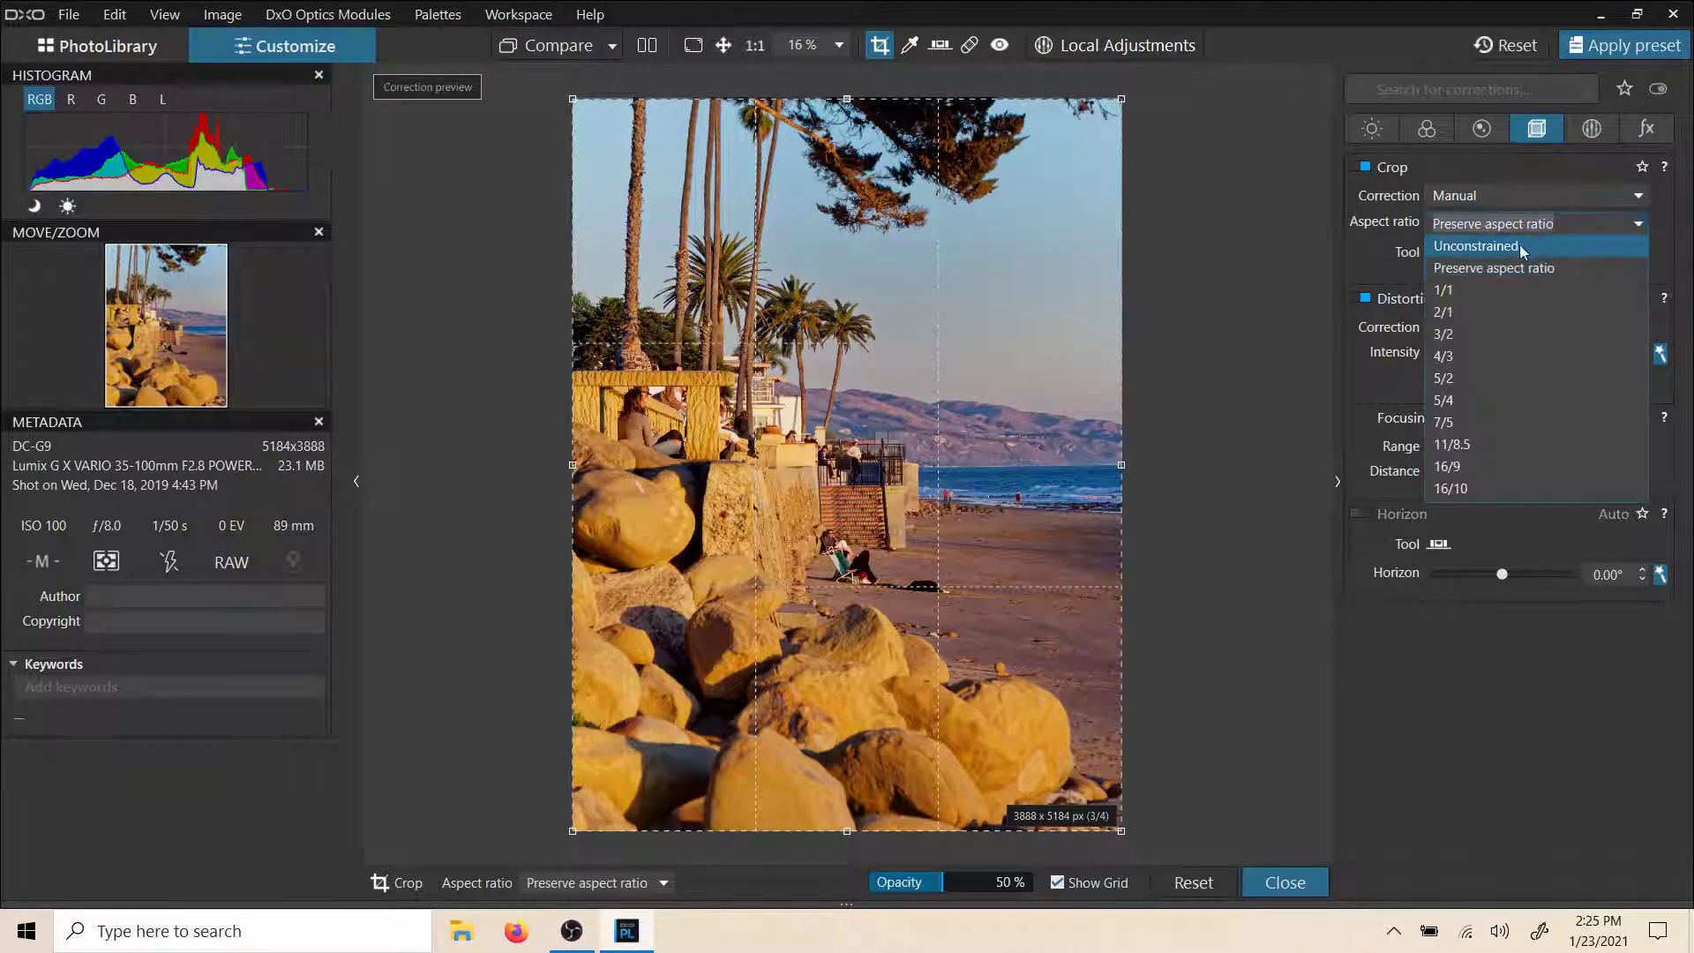
pyautogui.click(1477, 243)
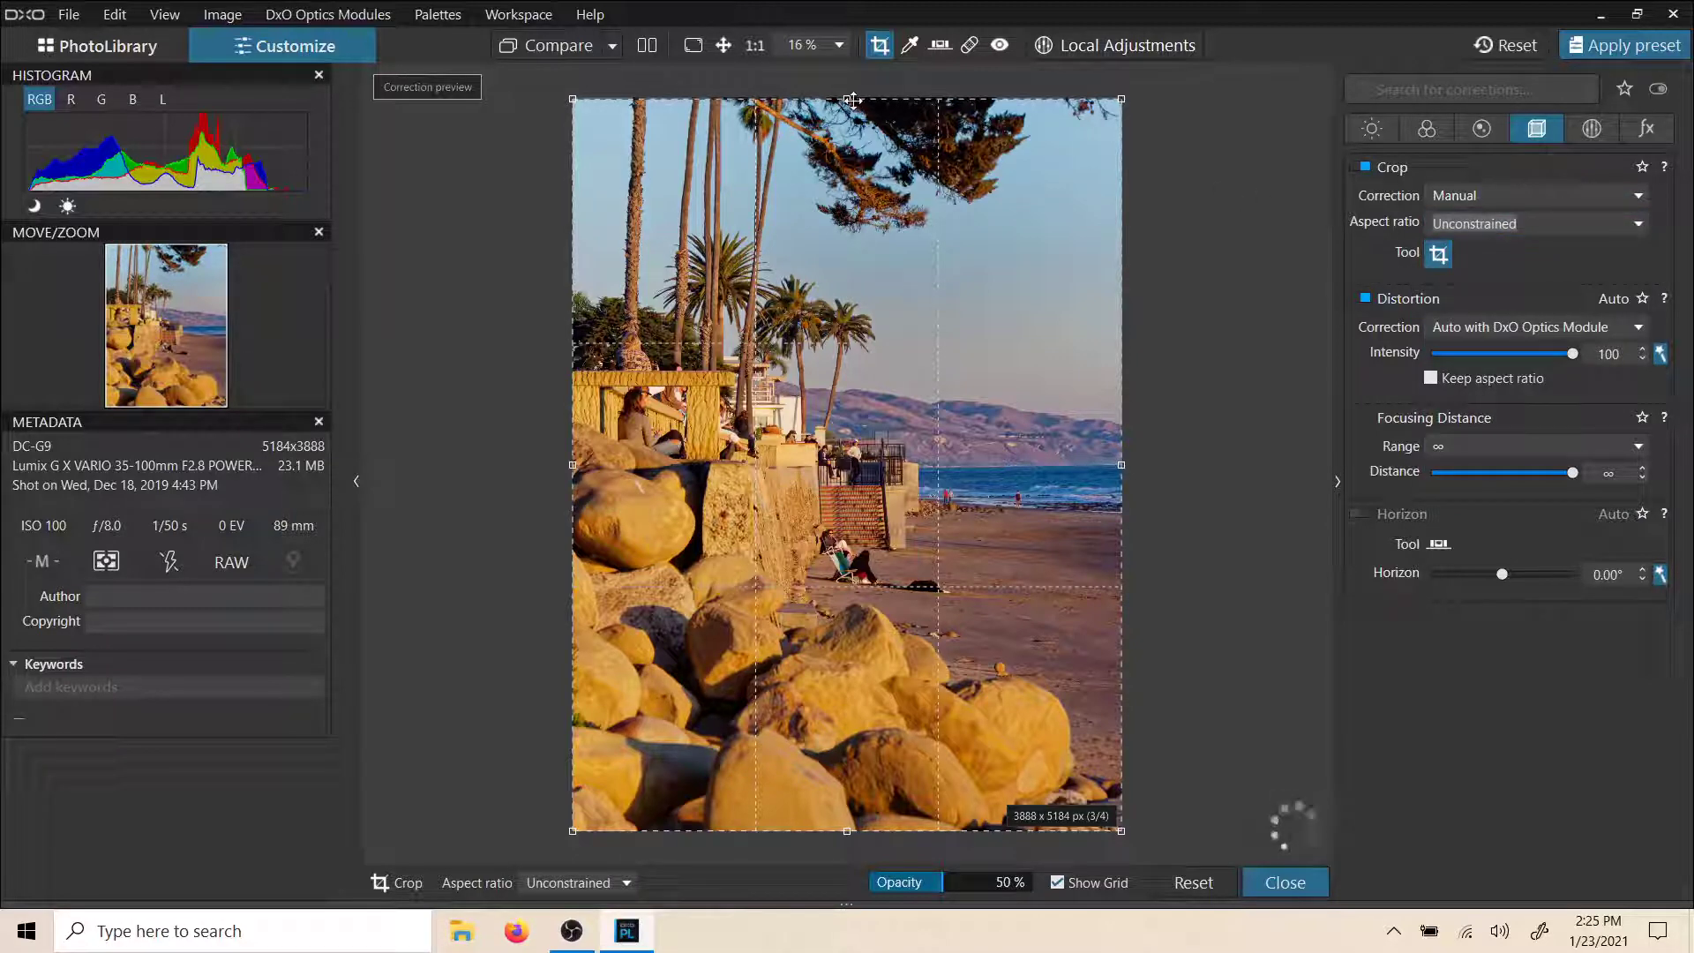
# Try a crop that cuts the branches off the top at about 3888 x 4209 px, and restore the top edge
pyautogui.moveTo(848, 100); pyautogui.dragTo(817, 237)
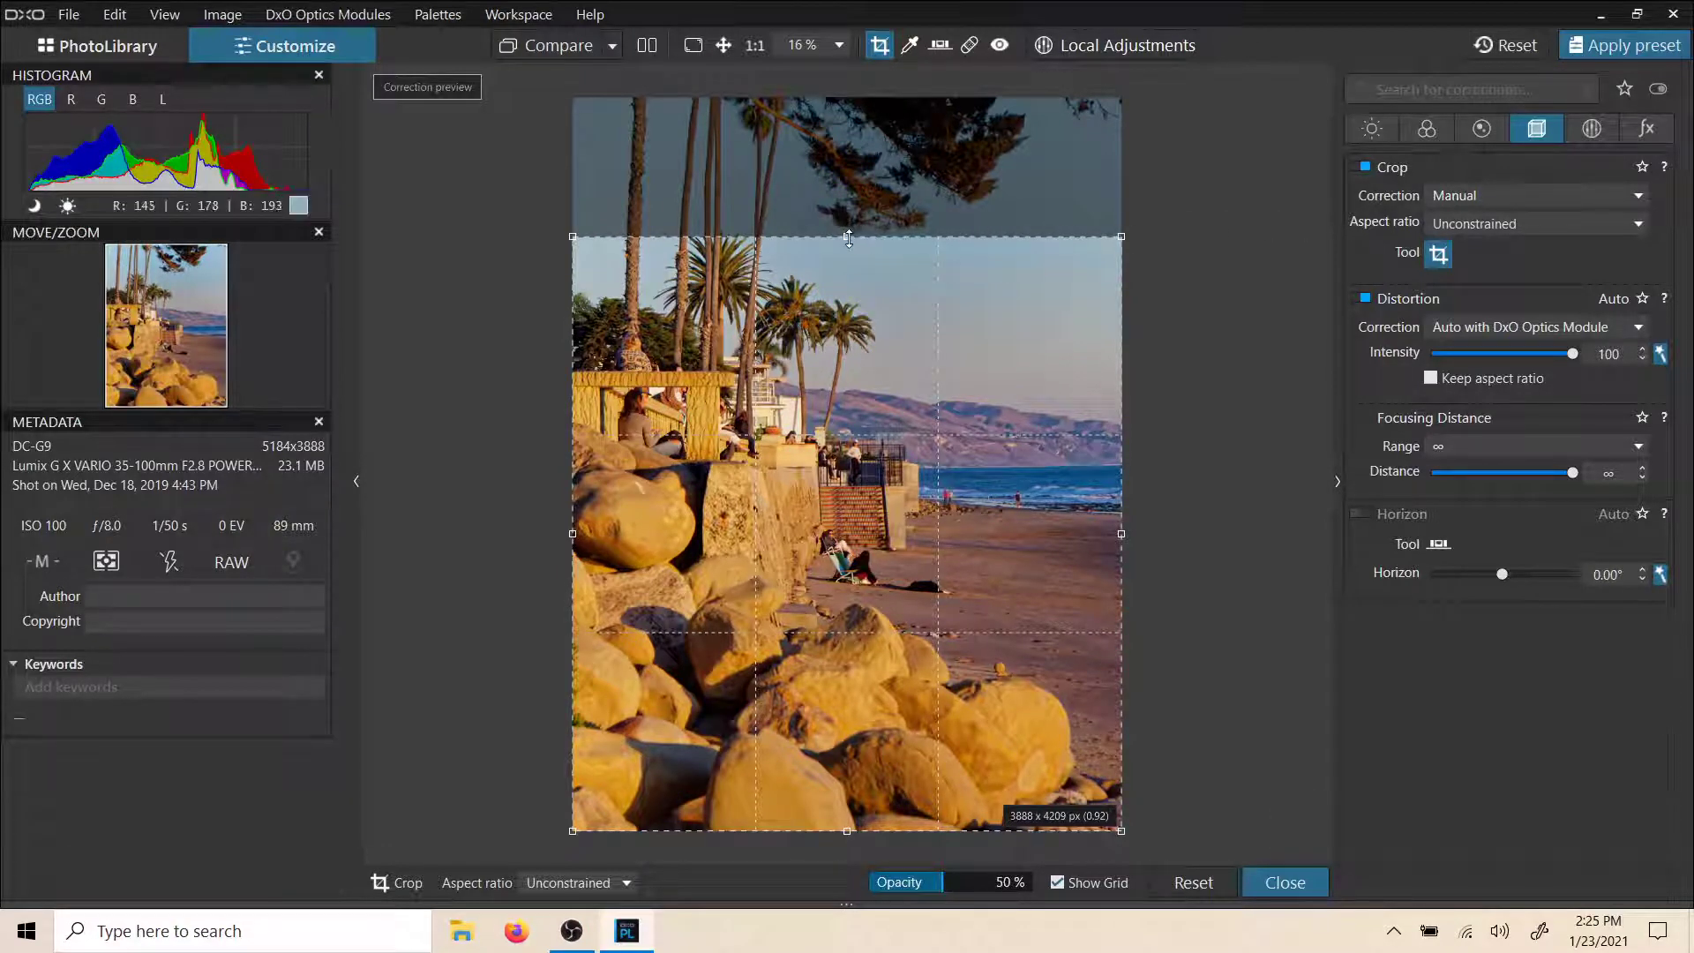
pyautogui.moveTo(847, 236); pyautogui.dragTo(885, 92)
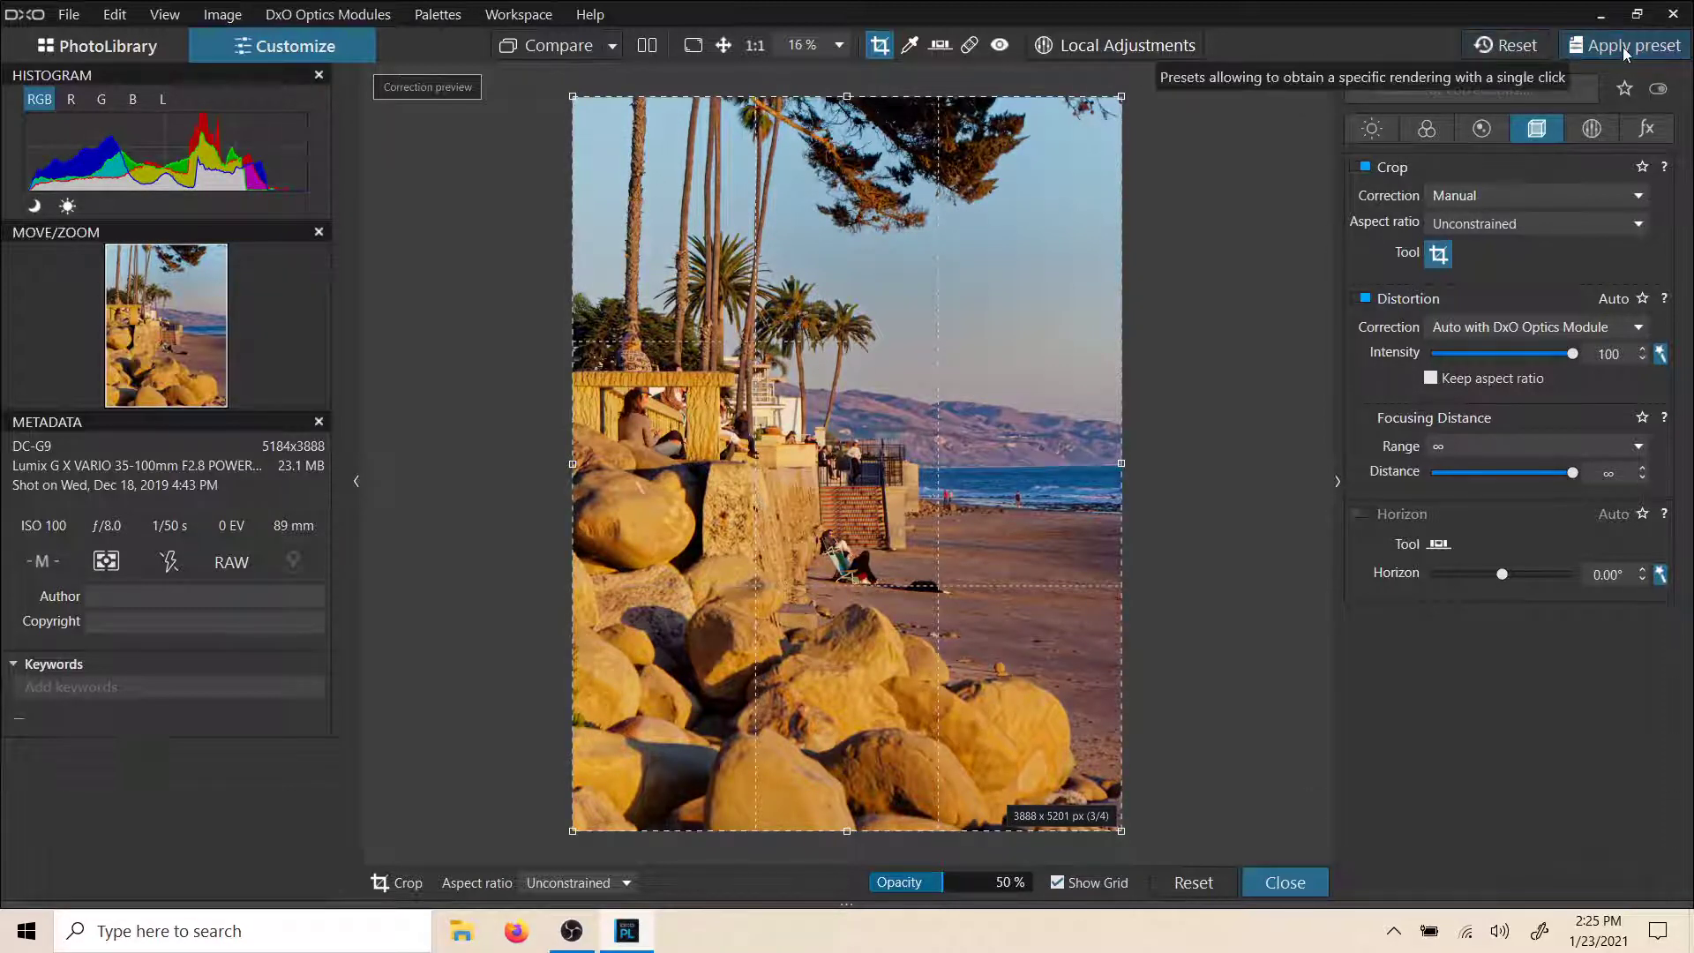
pyautogui.click(1279, 884)
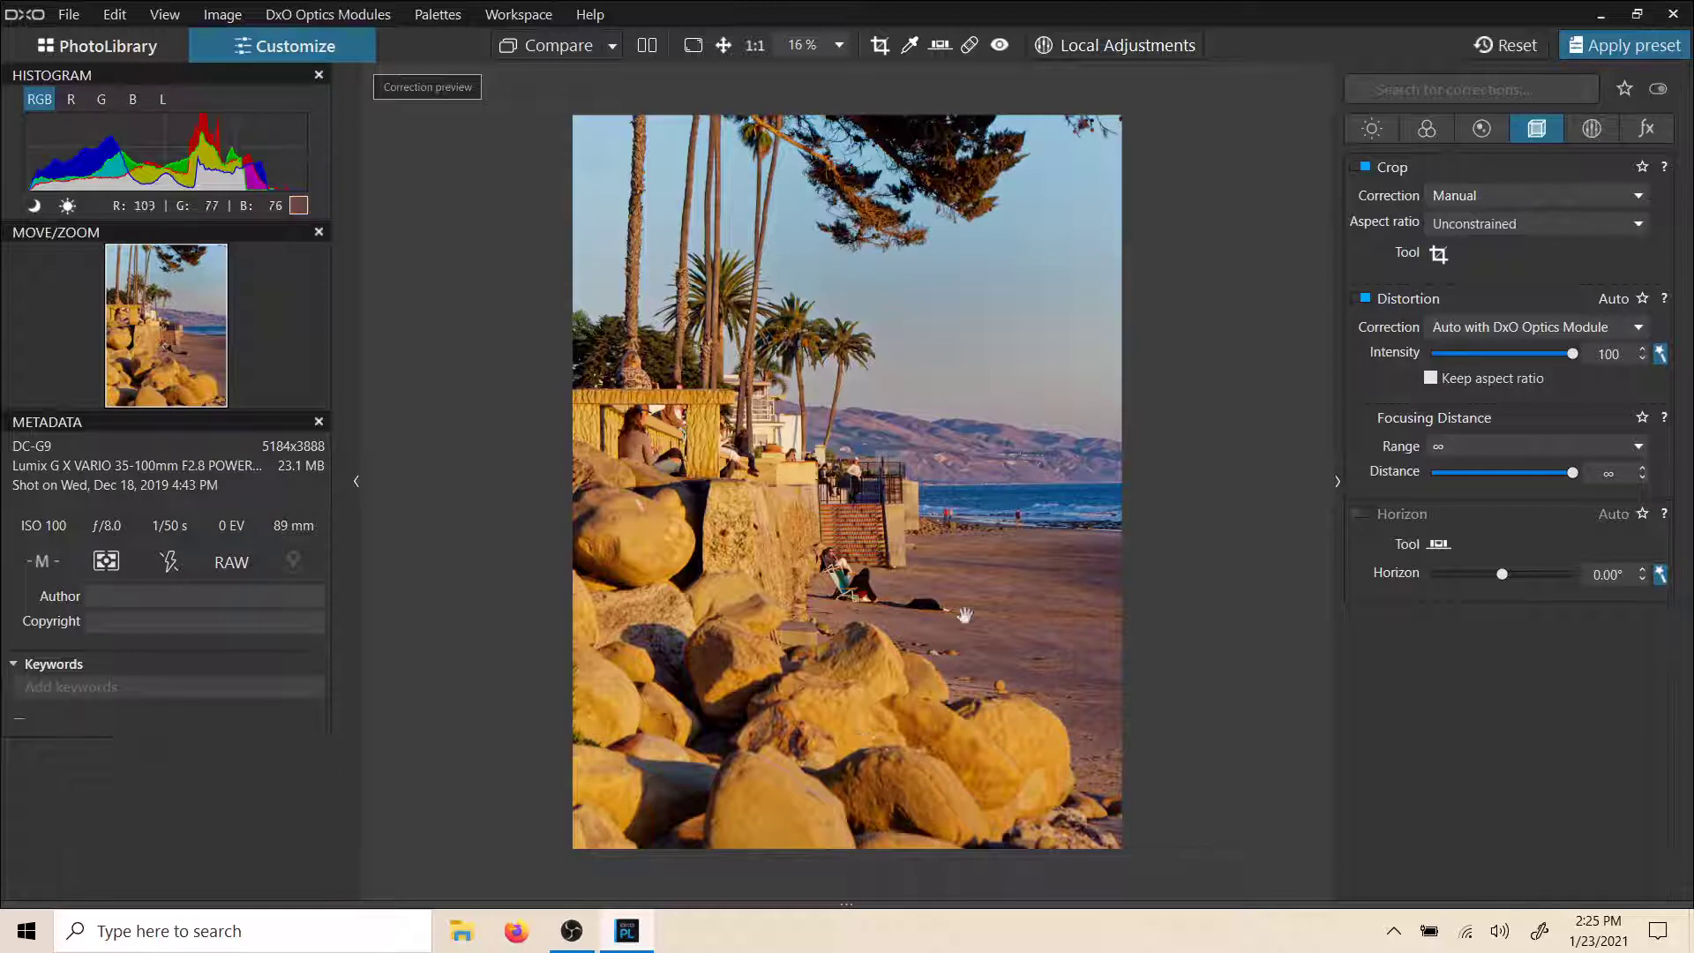
pyautogui.click(1103, 45)
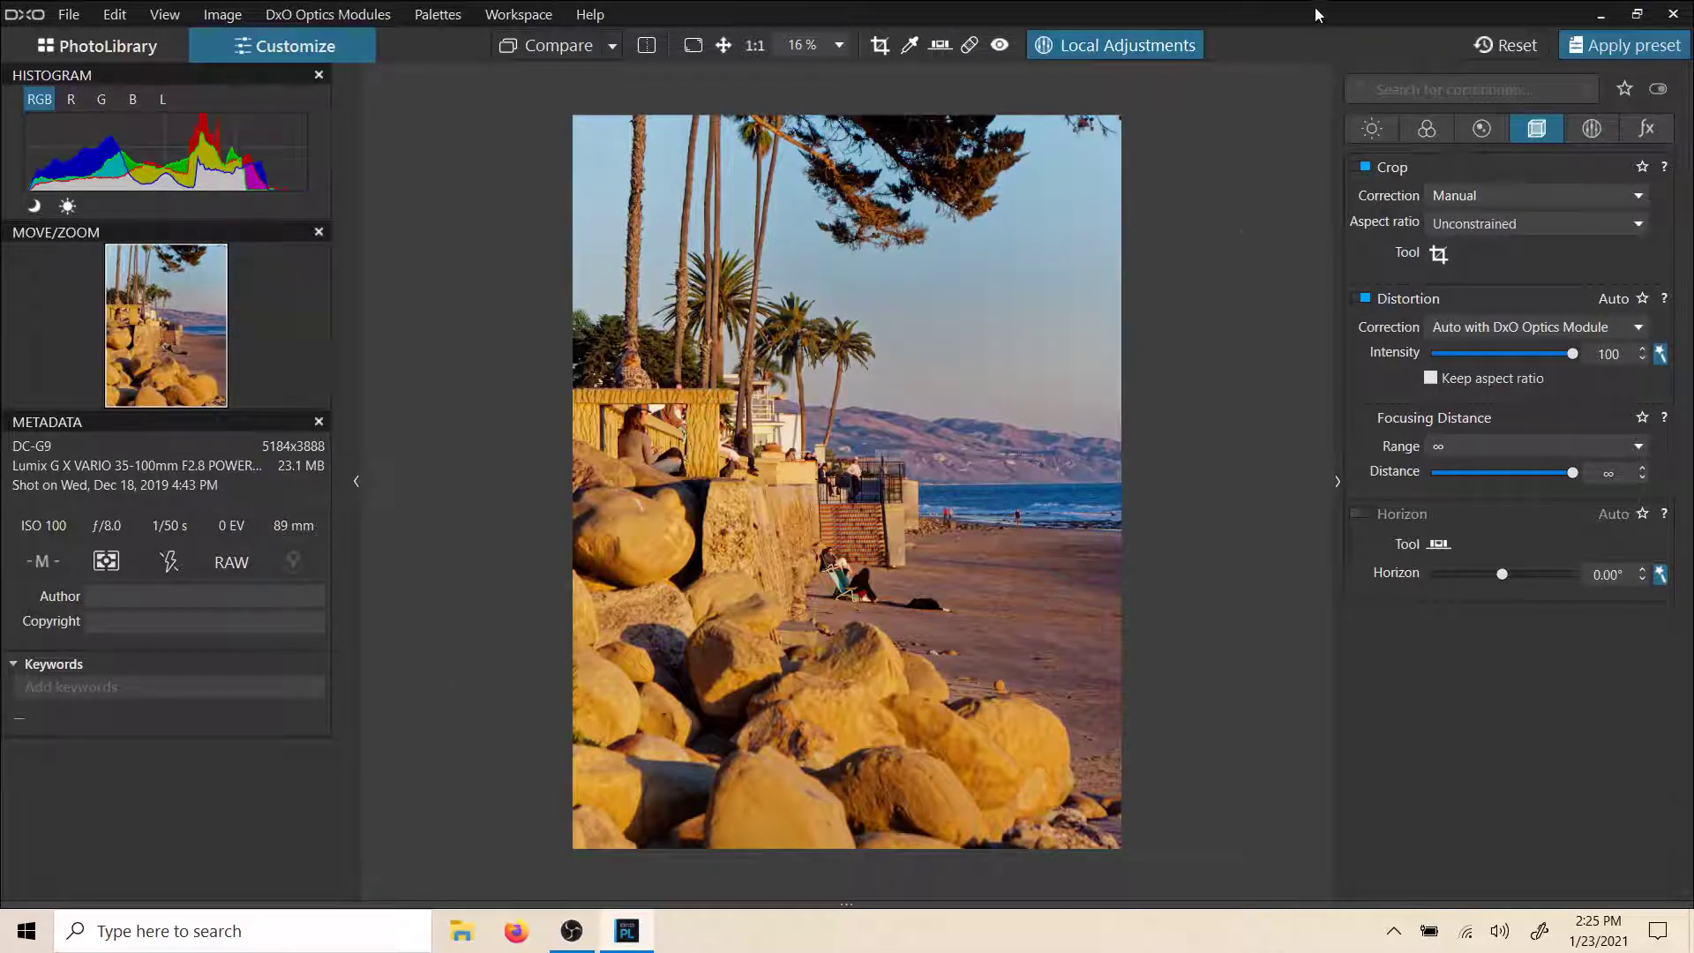
# Crop away the lowest foreground rocks along the photo's bottom edge, leaving about 3888 x 4239 px
pyautogui.click(879, 45)
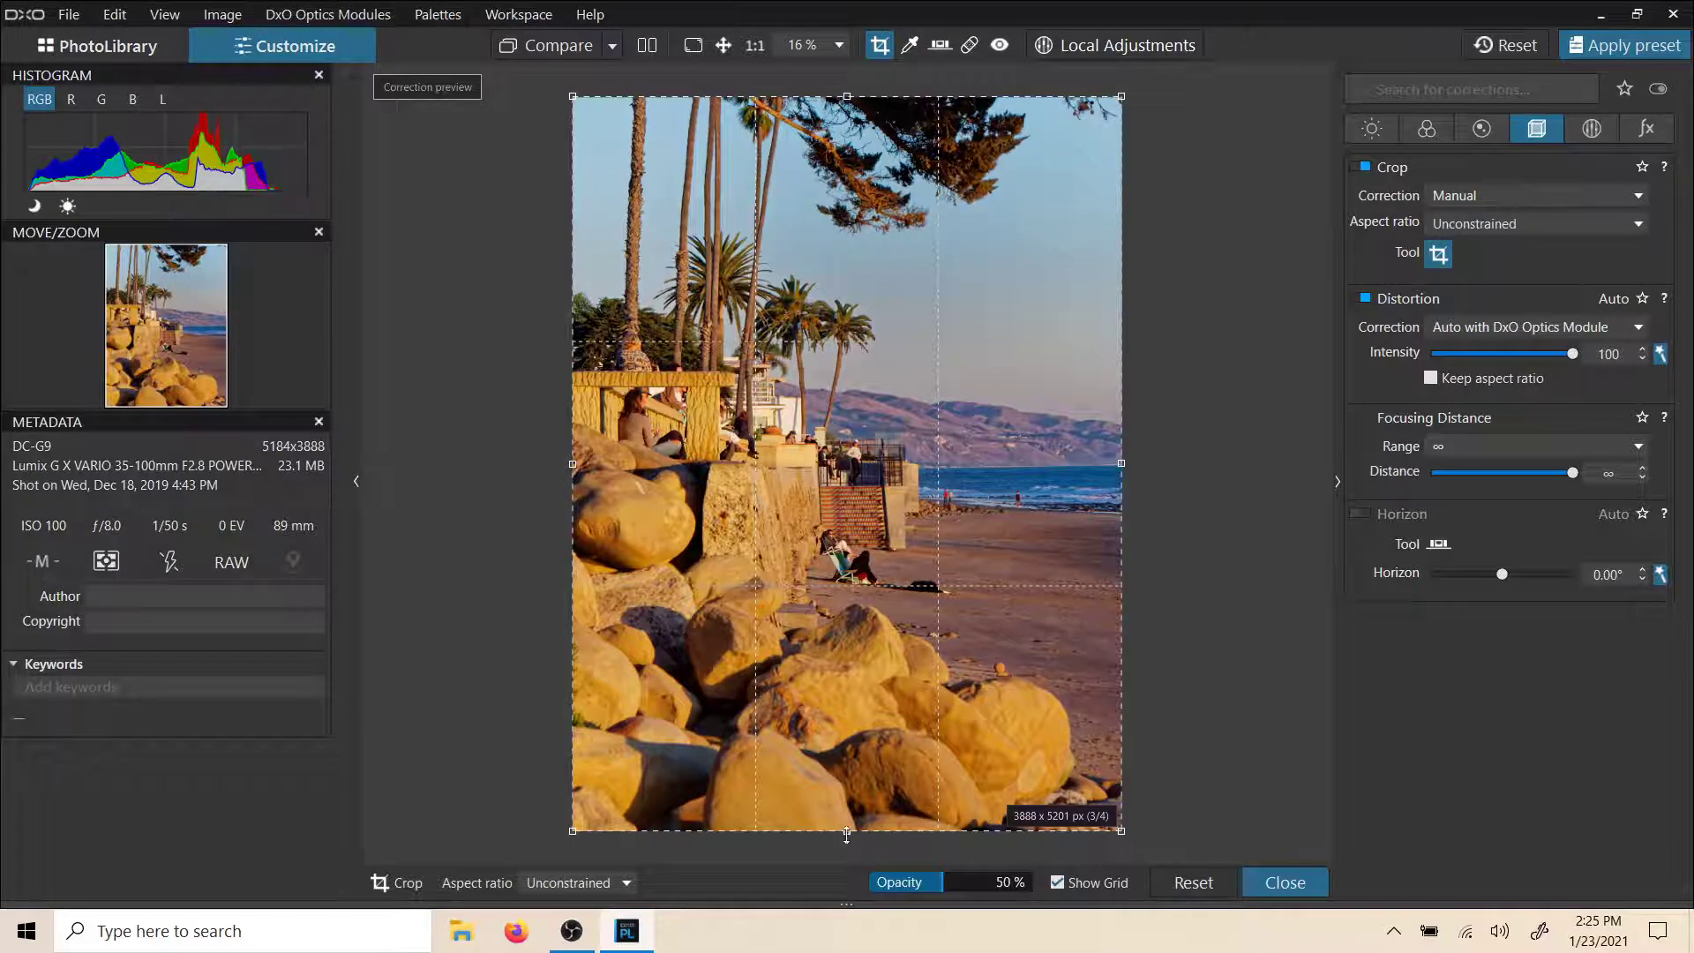
pyautogui.moveTo(847, 830); pyautogui.dragTo(847, 694)
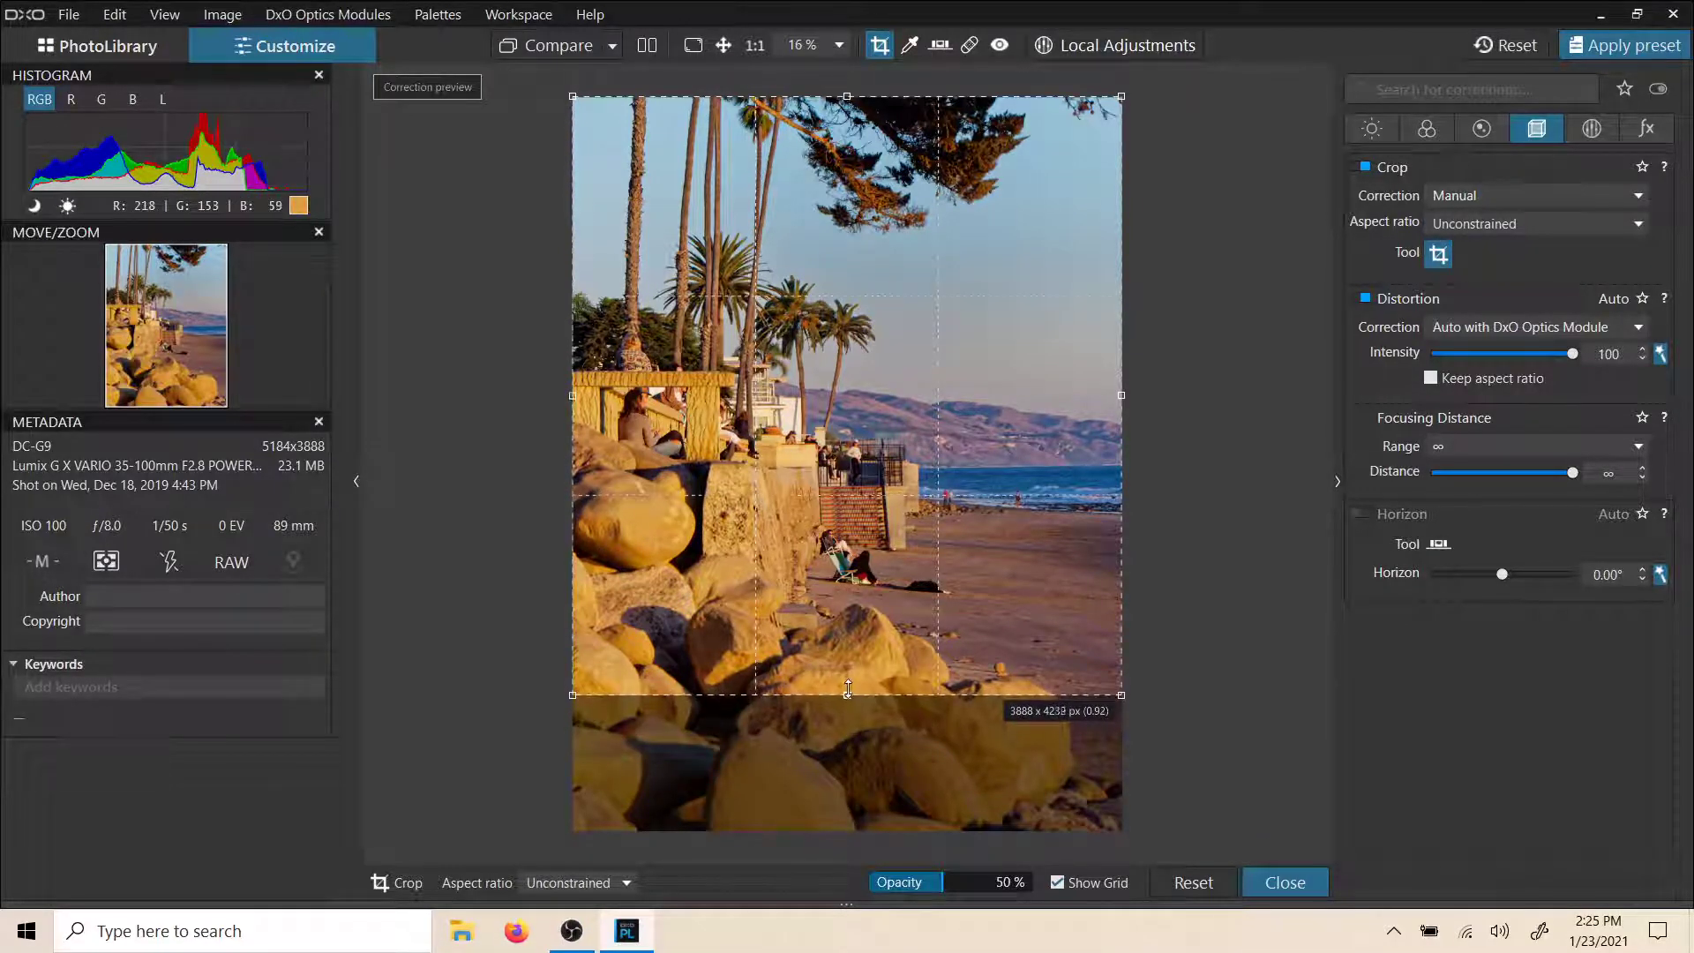
pyautogui.press('Return')
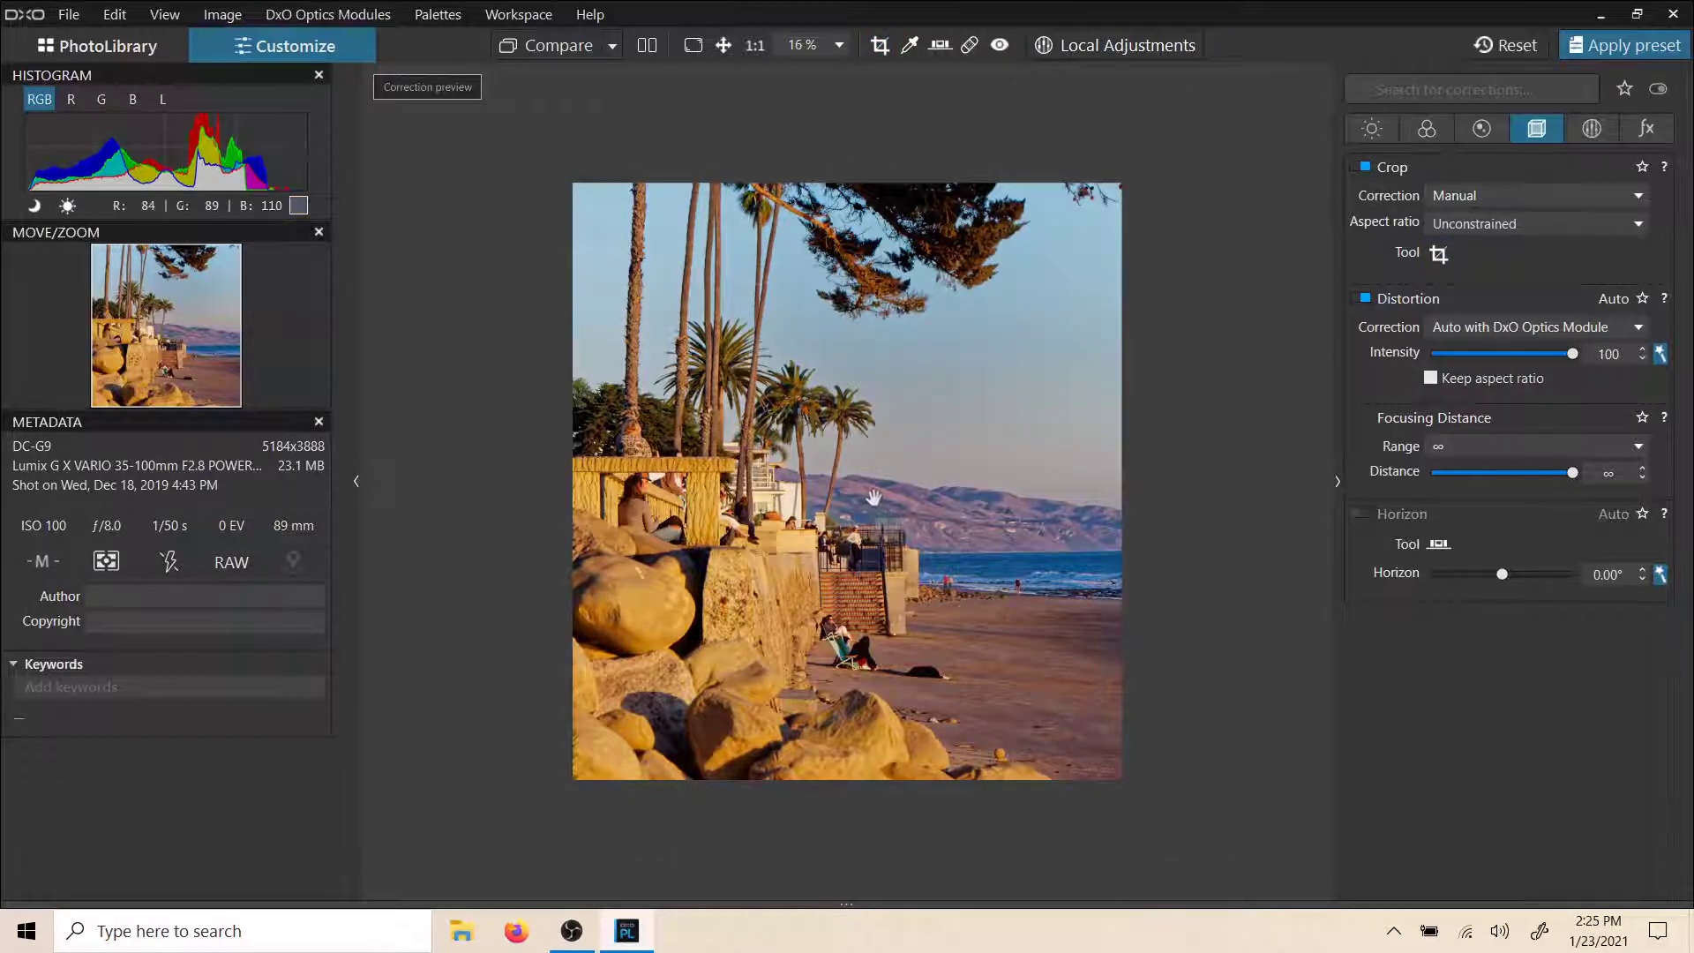
# Examine the people on the steps and the overall composition of the cropped photo
pyautogui.scroll(1, 873, 497)
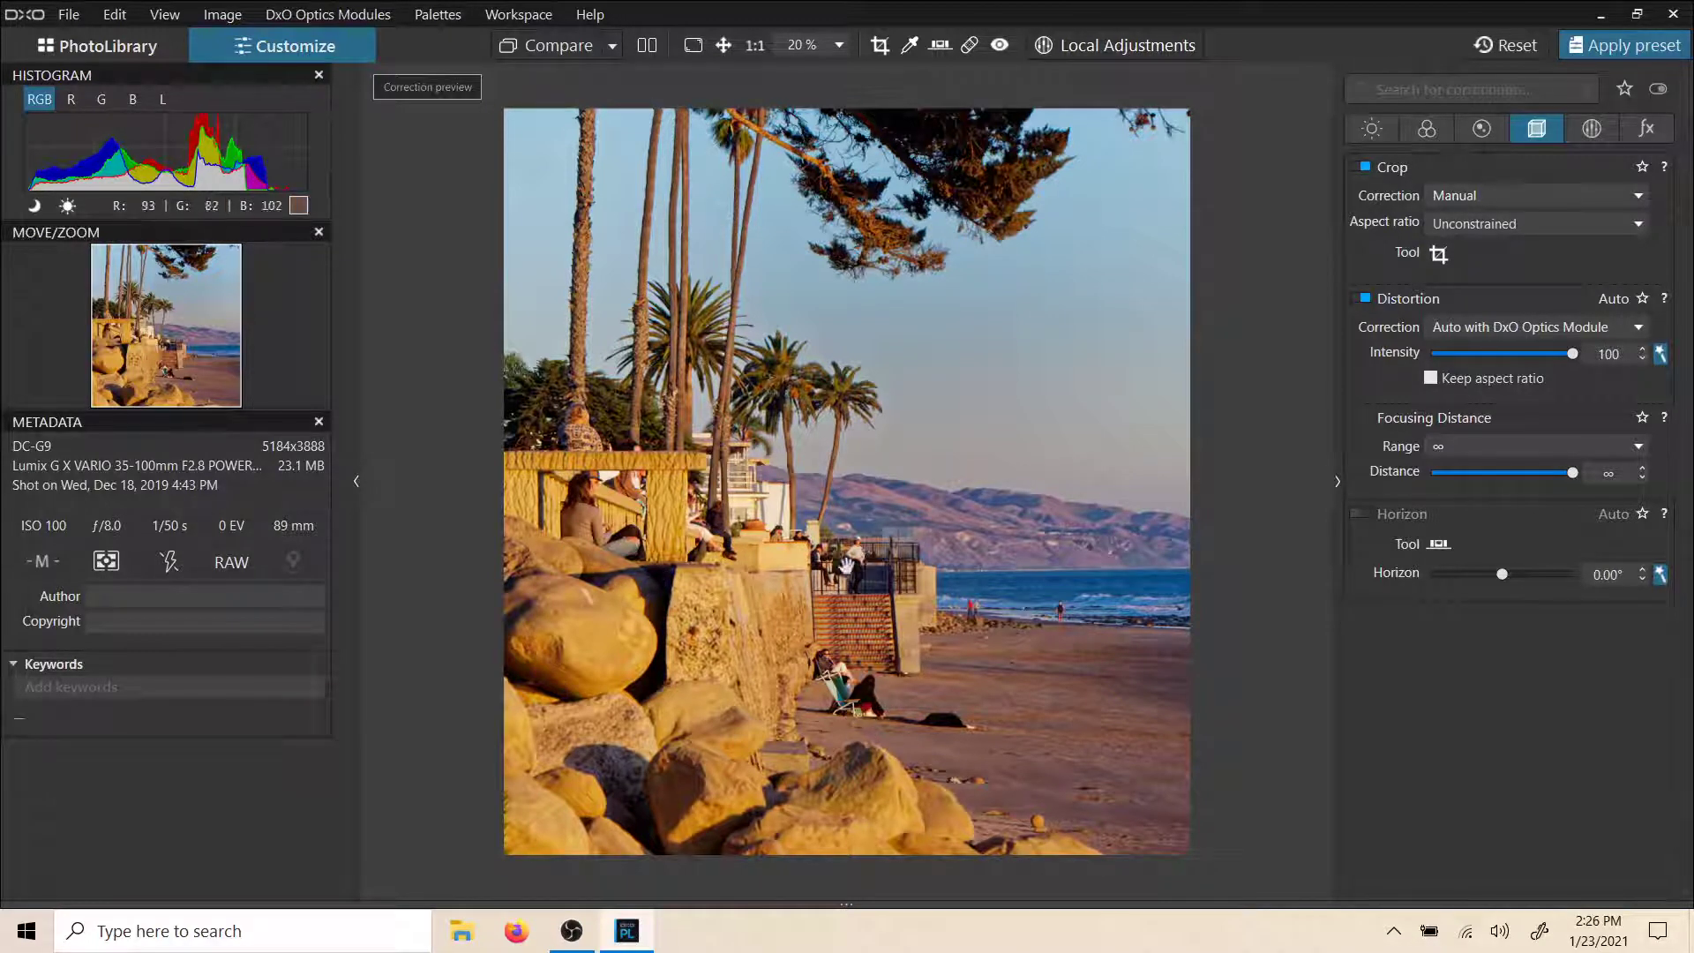
pyautogui.click(860, 636)
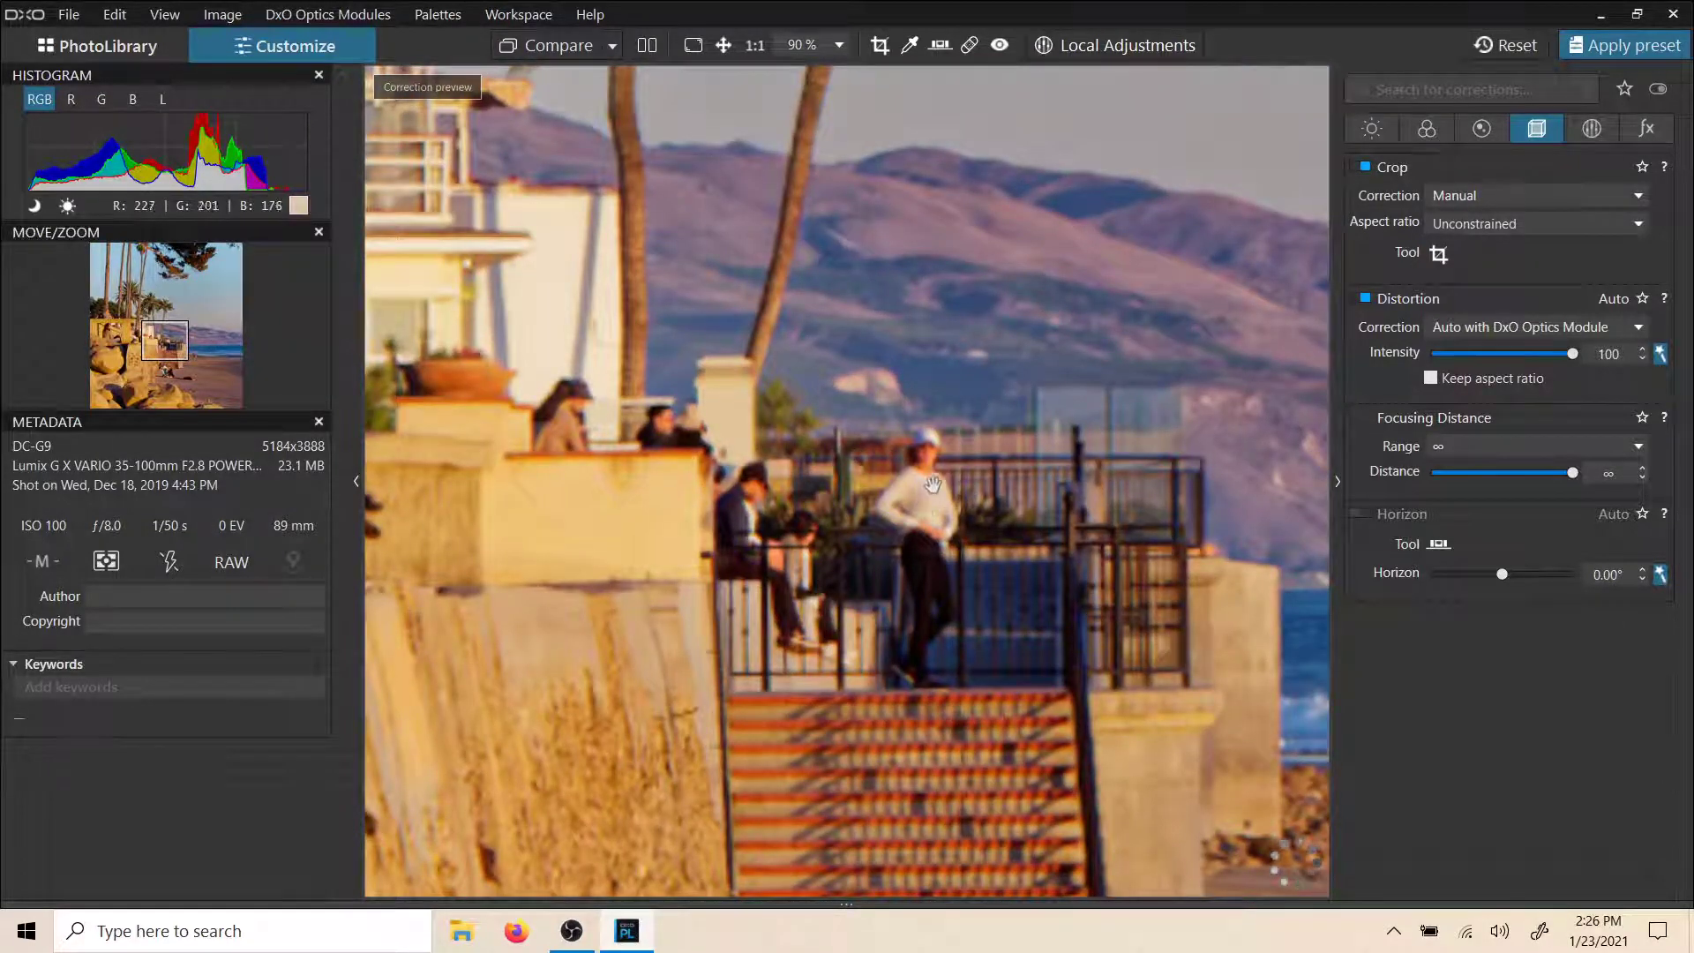
pyautogui.scroll(-2, 933, 490)
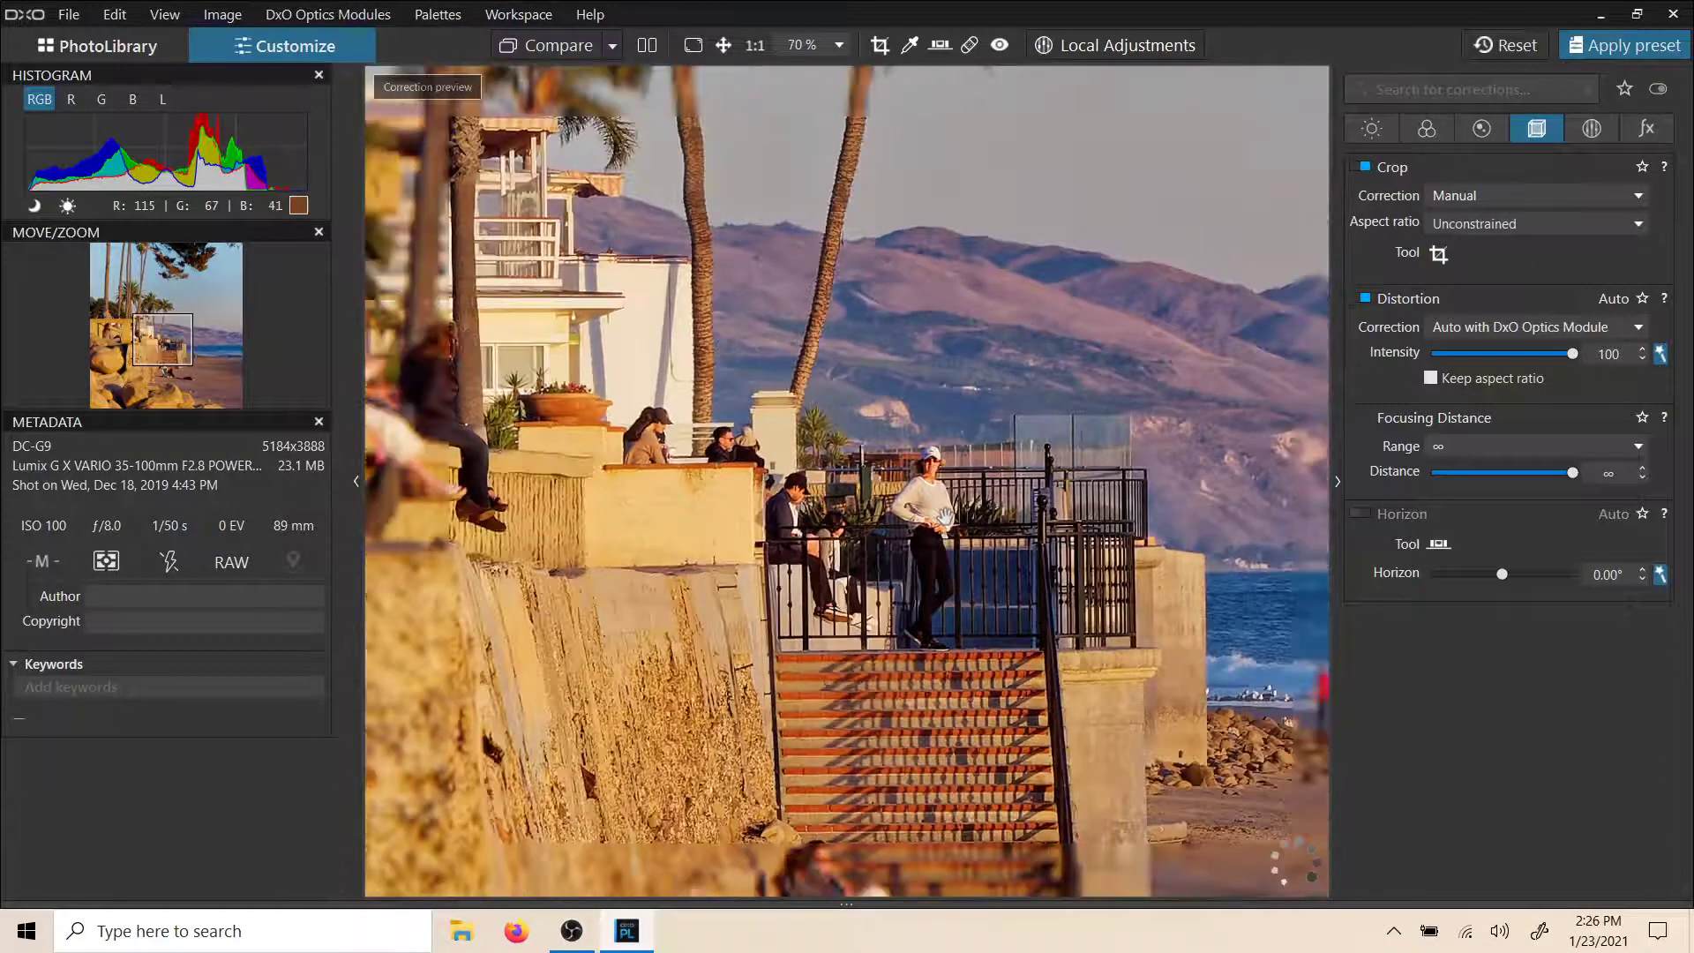
pyautogui.scroll(-3, 944, 516)
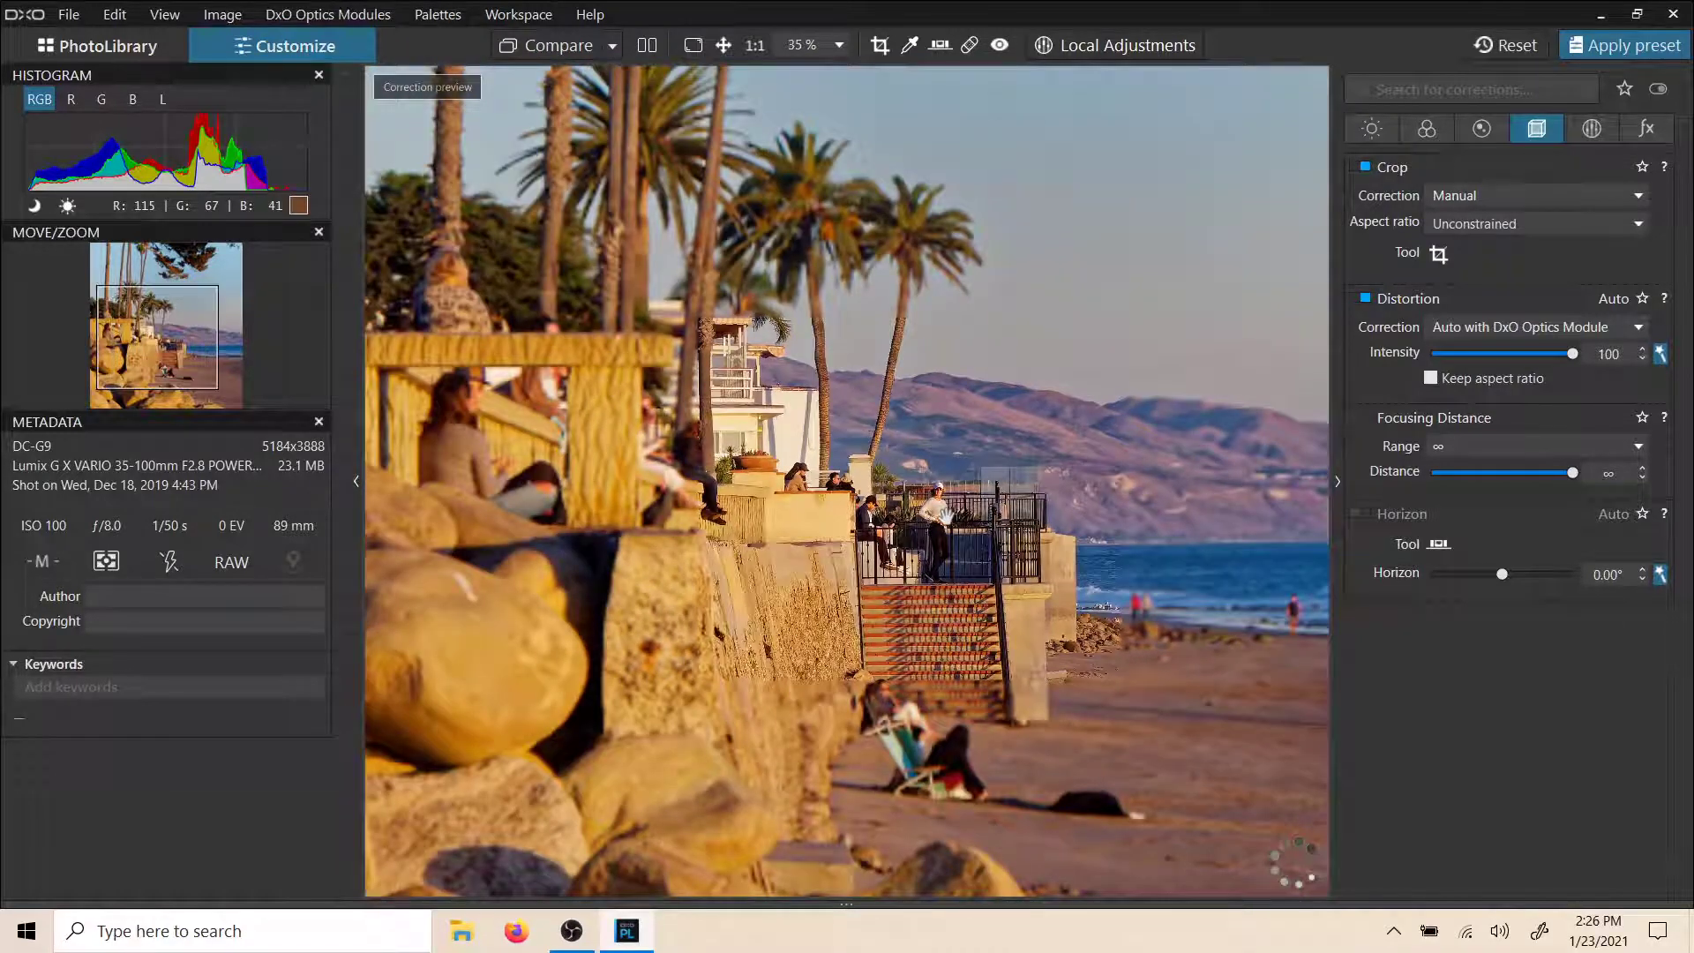
pyautogui.scroll(-2, 943, 517)
pyautogui.scroll(-1, 810, 453)
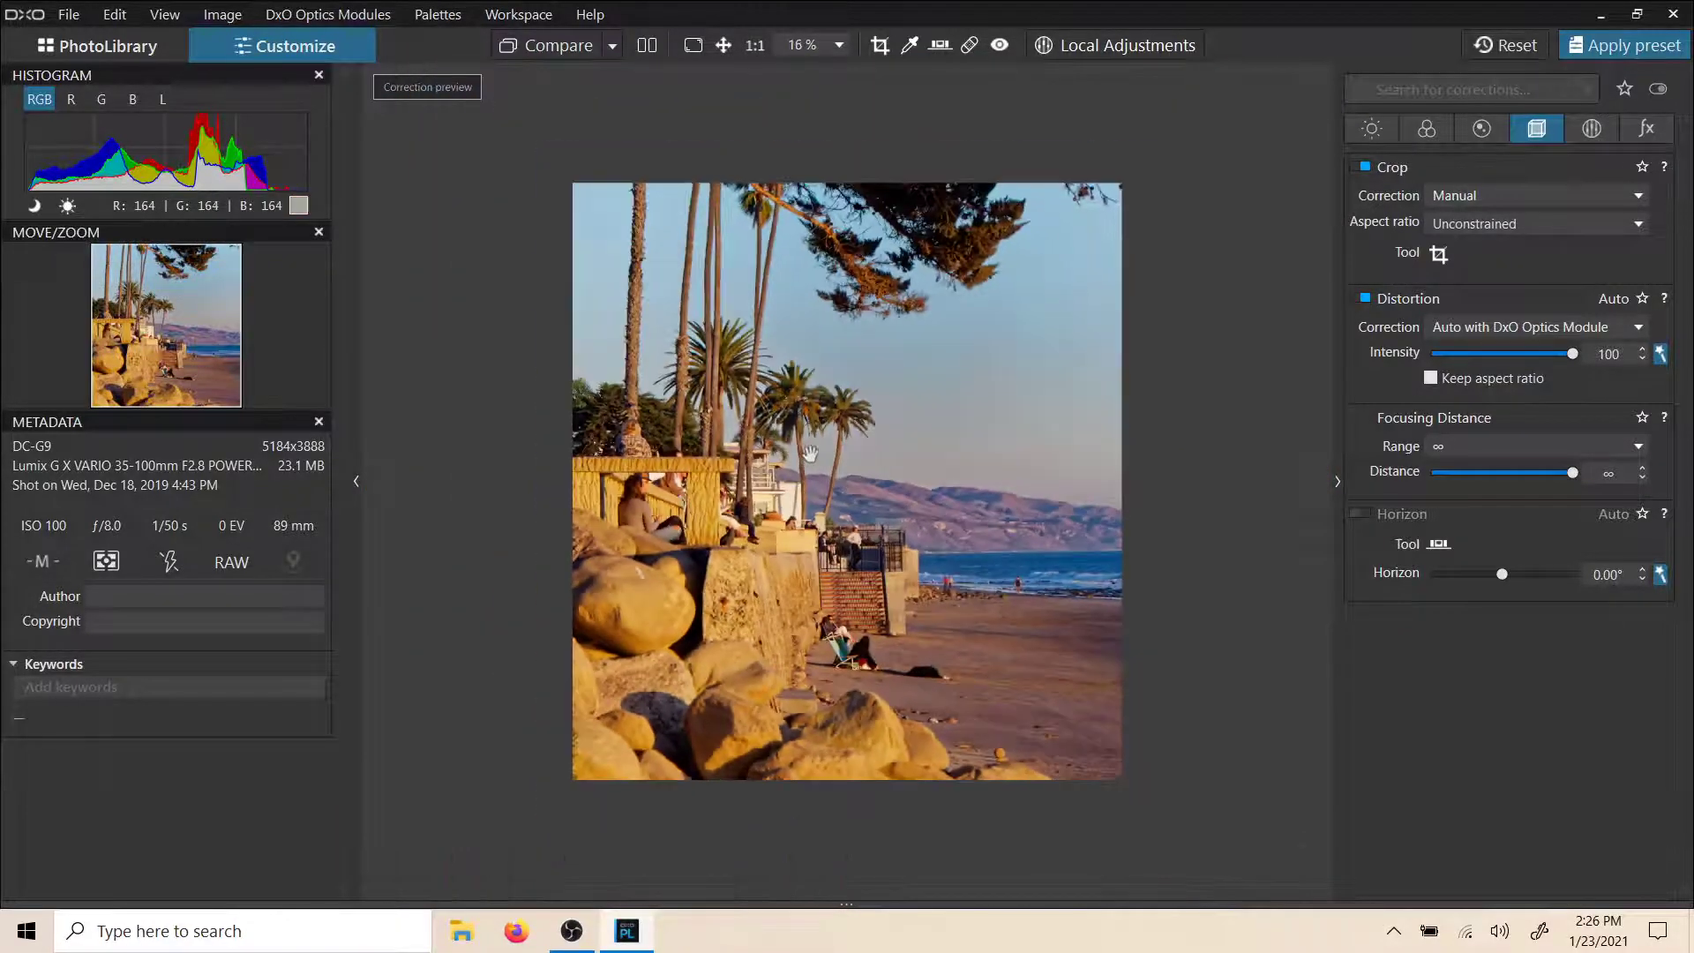
pyautogui.scroll(1, 810, 452)
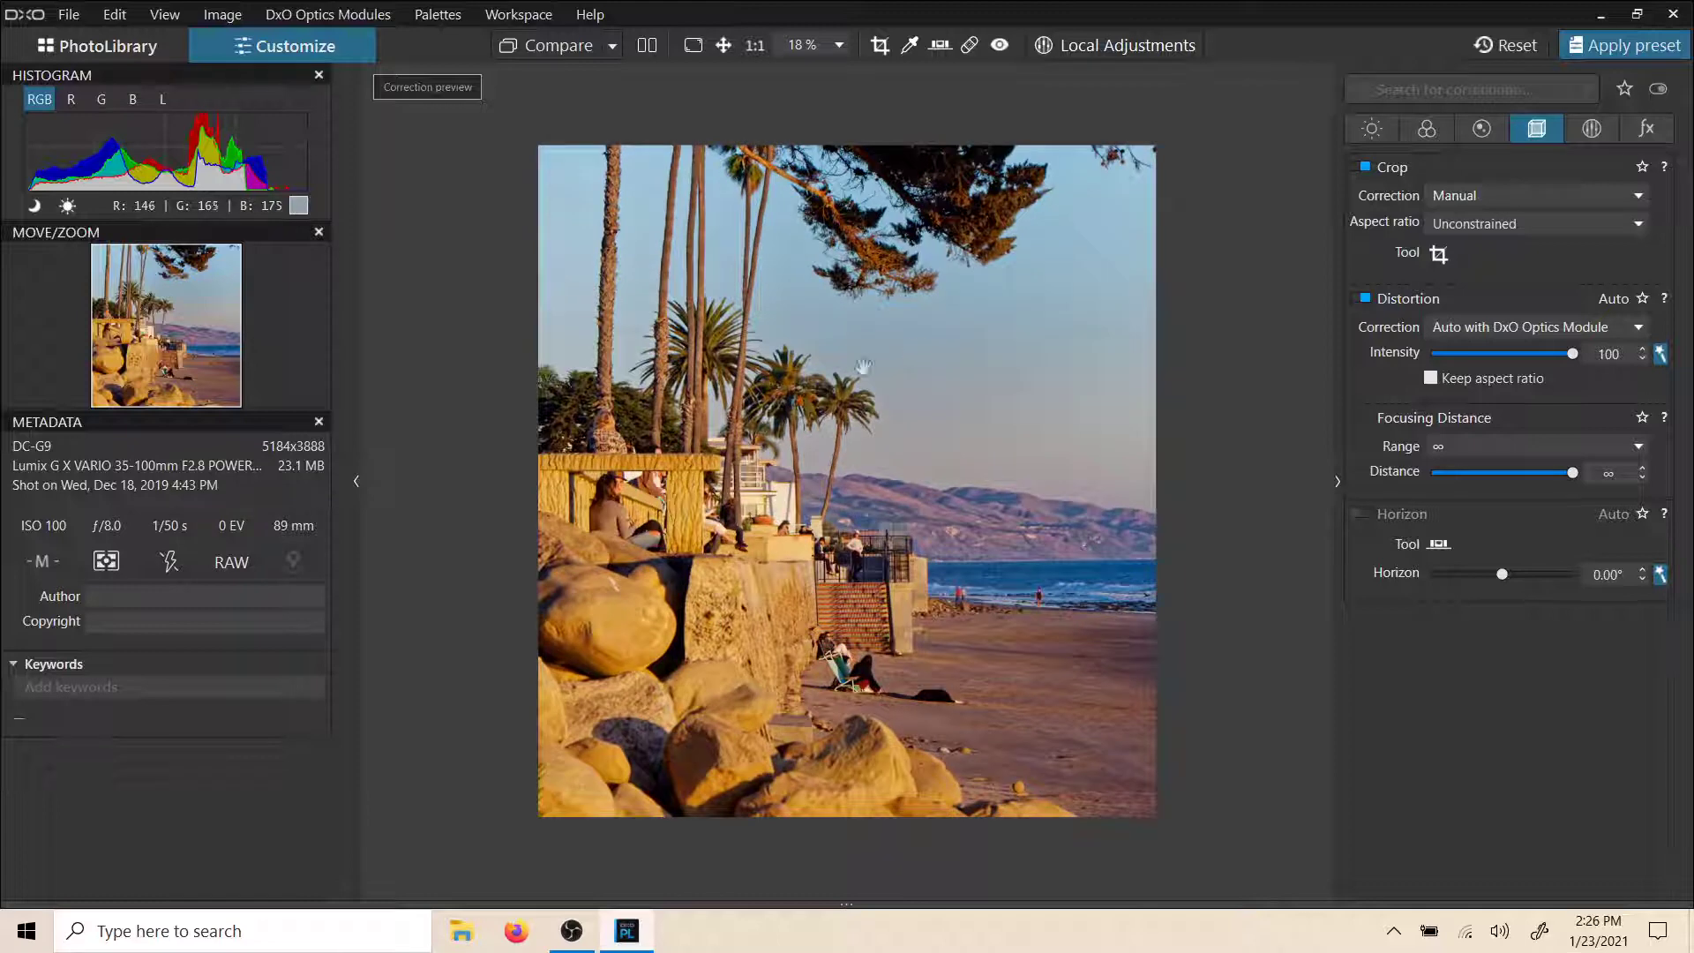
pyautogui.click(1378, 129)
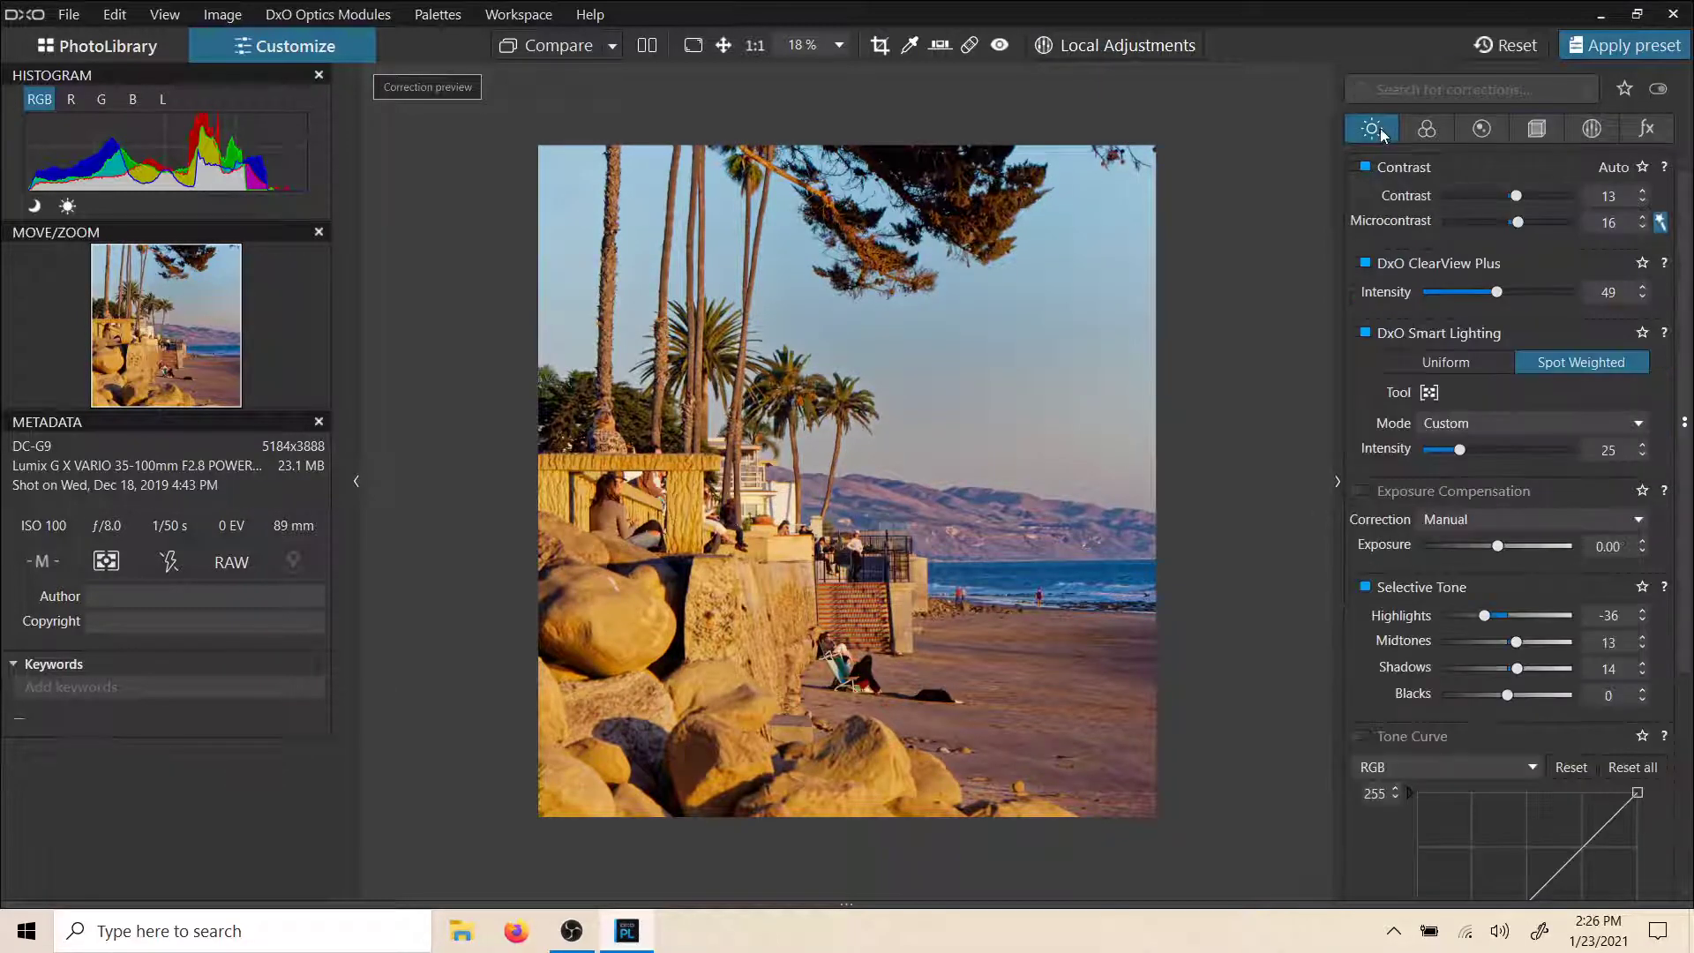
# Add a new local adjustment control point on the white sweater of the woman standing above the steps
pyautogui.click(1593, 129)
pyautogui.click(1436, 275)
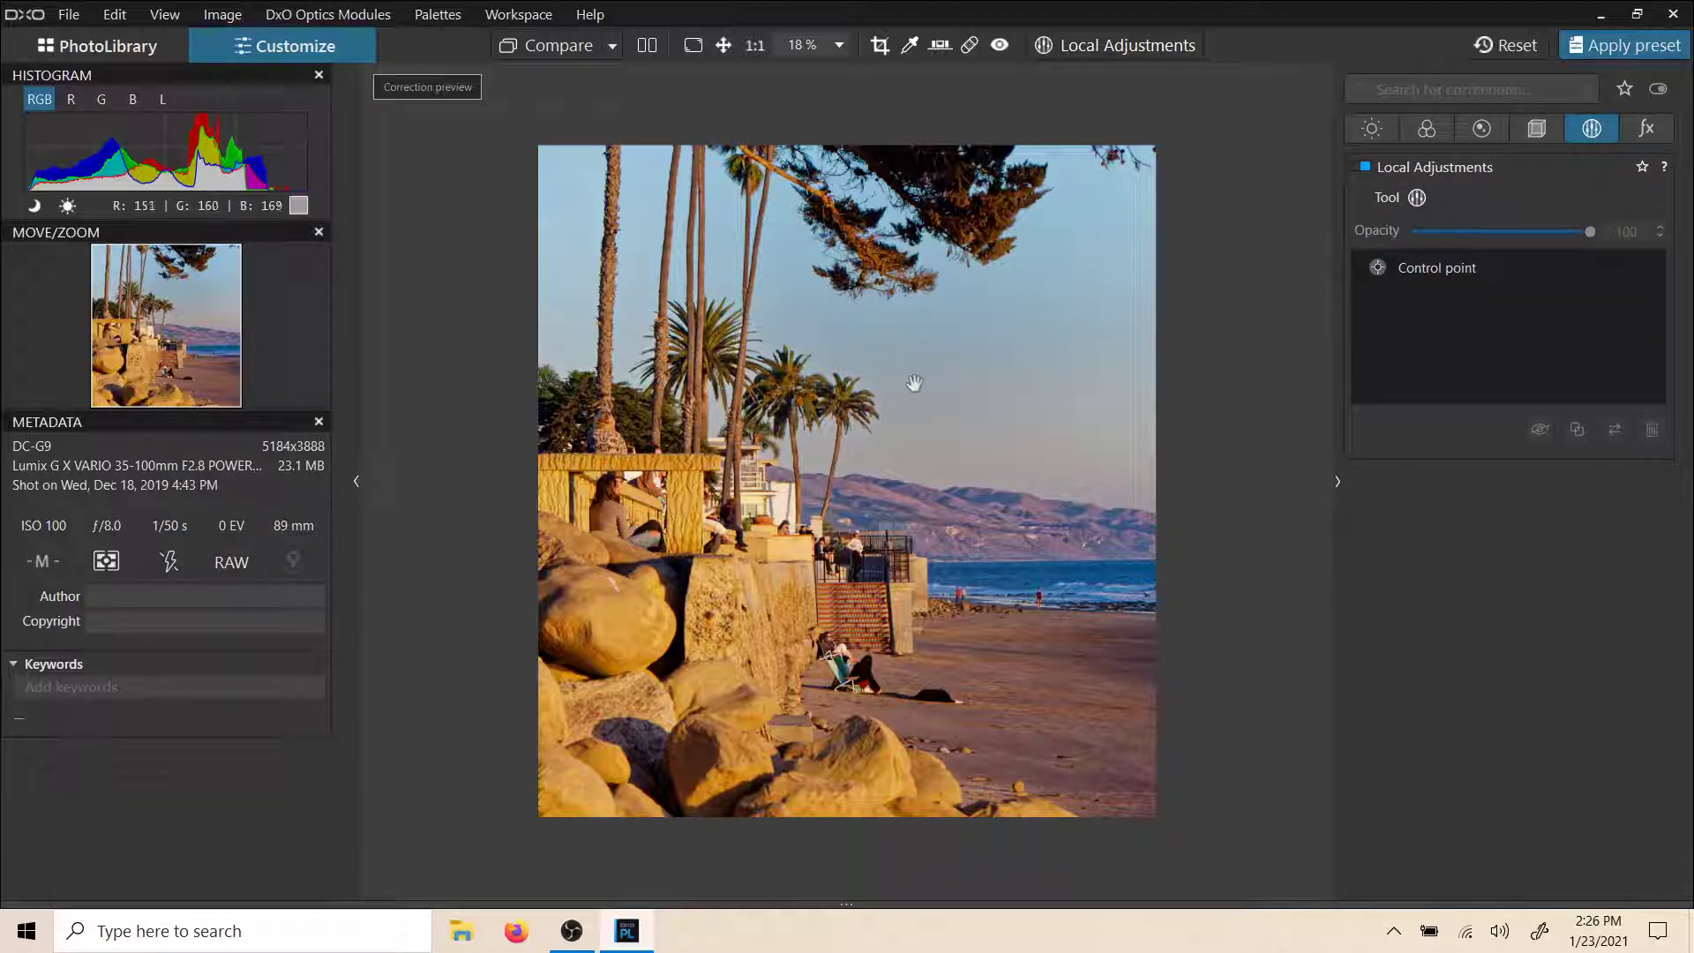
pyautogui.scroll(3, 851, 600)
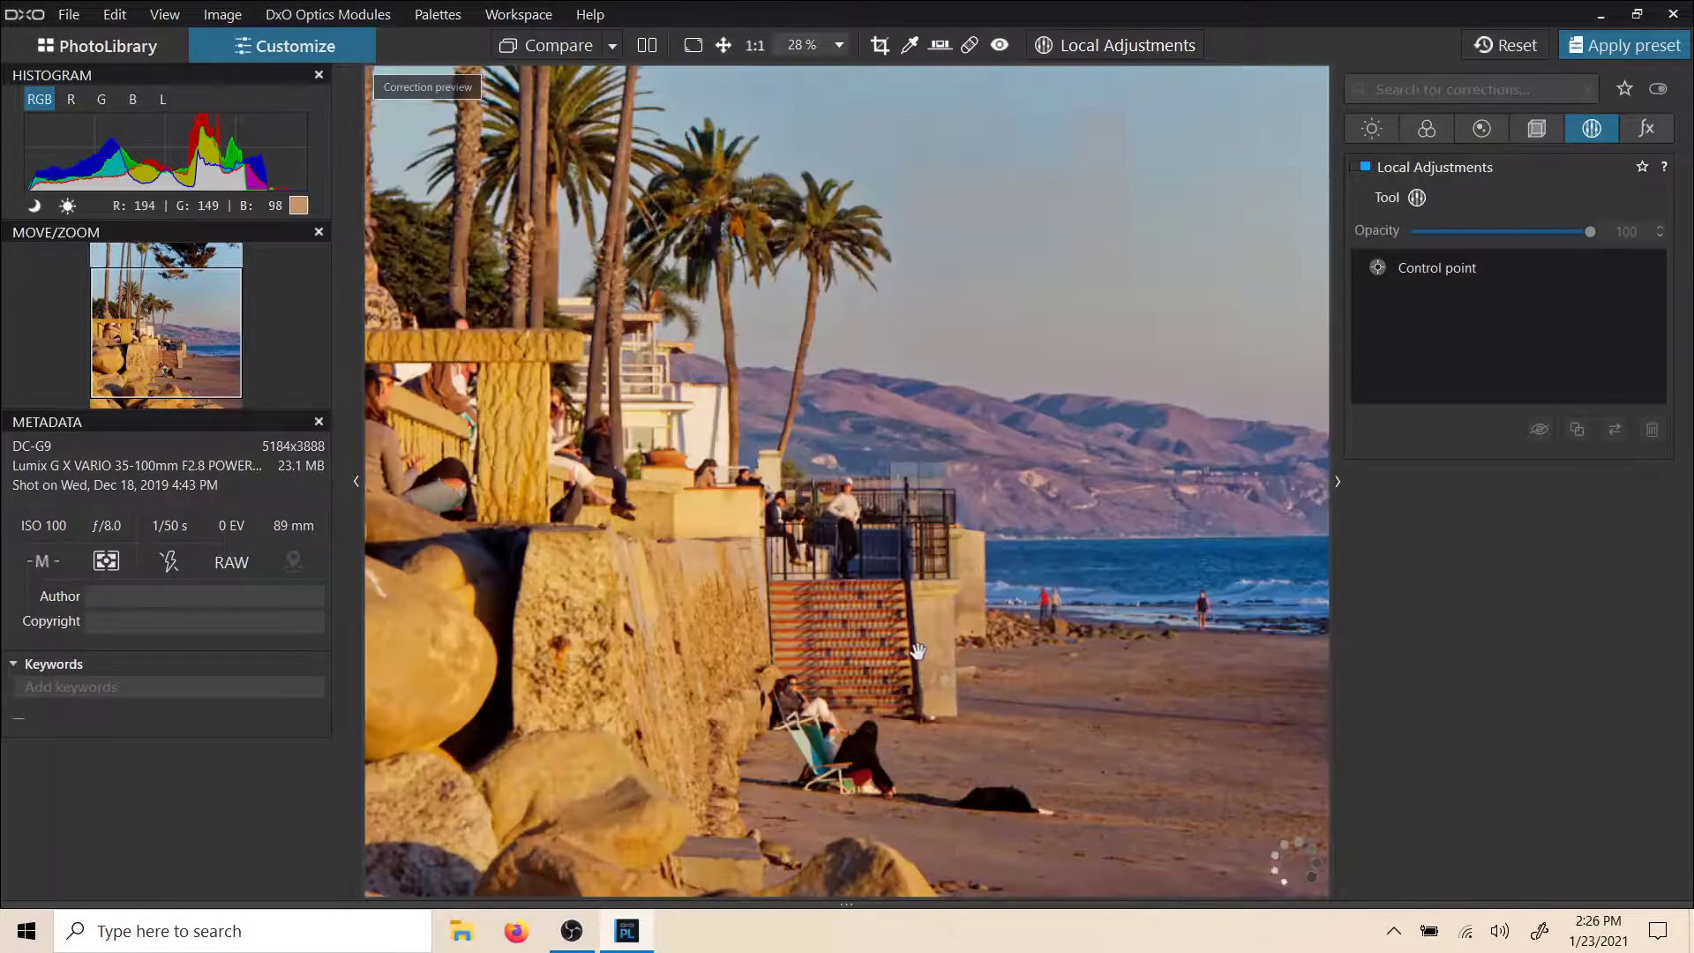
pyautogui.scroll(1, 817, 531)
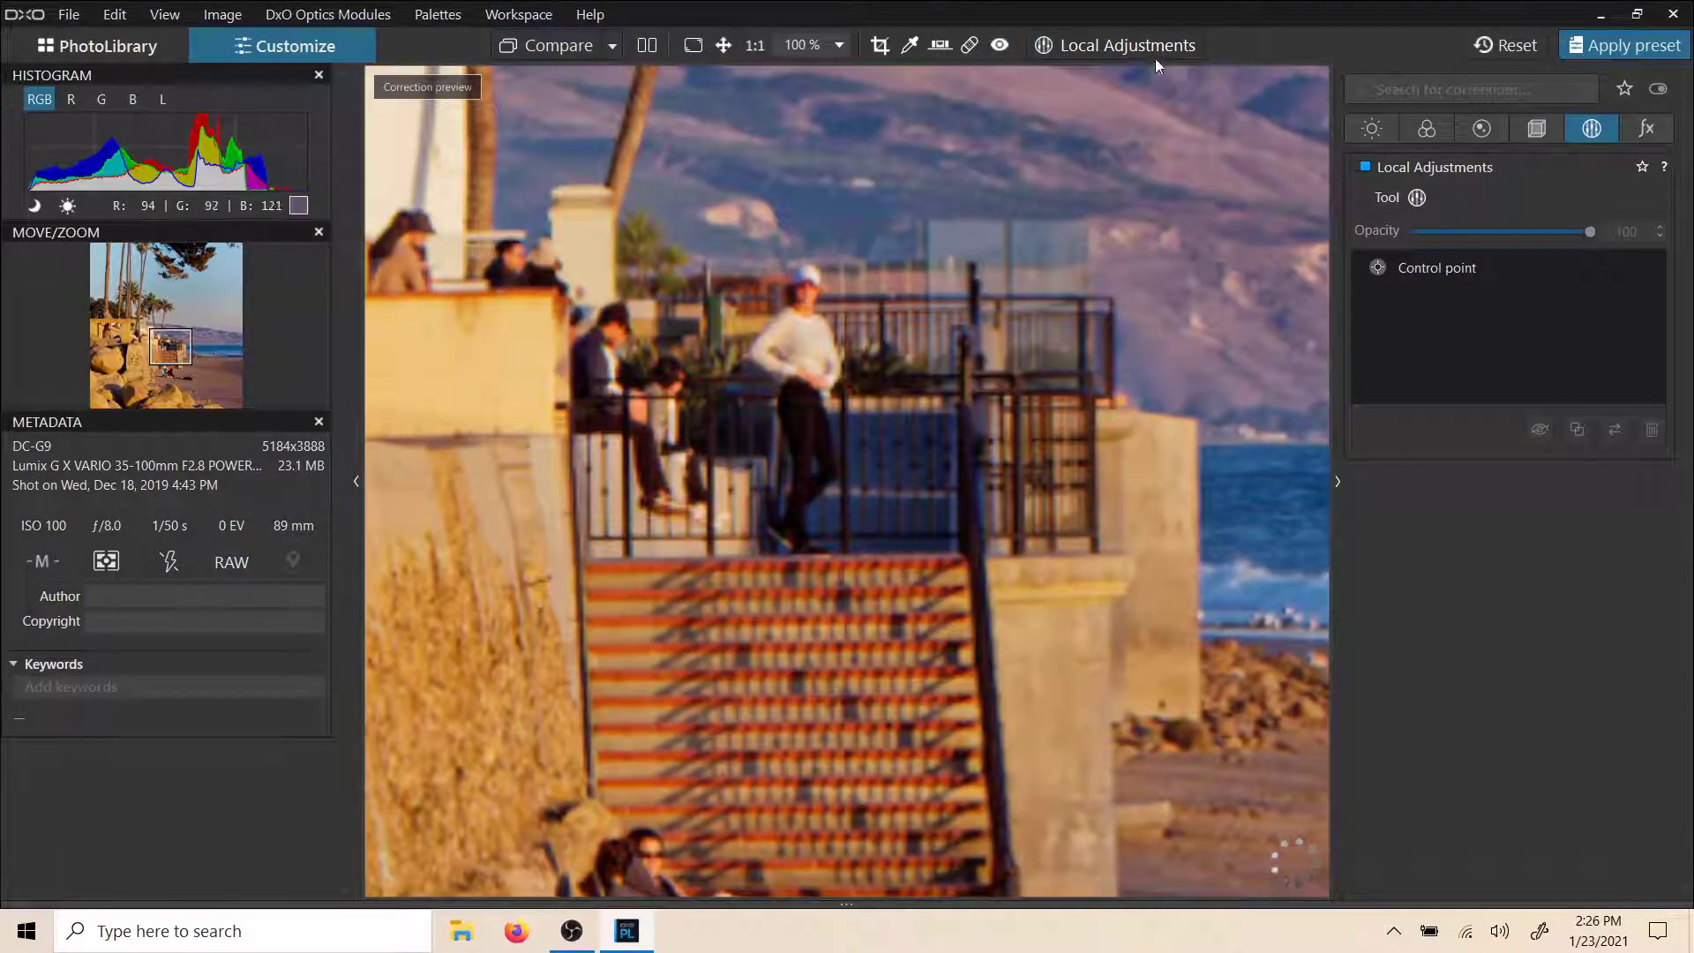
pyautogui.click(1079, 46)
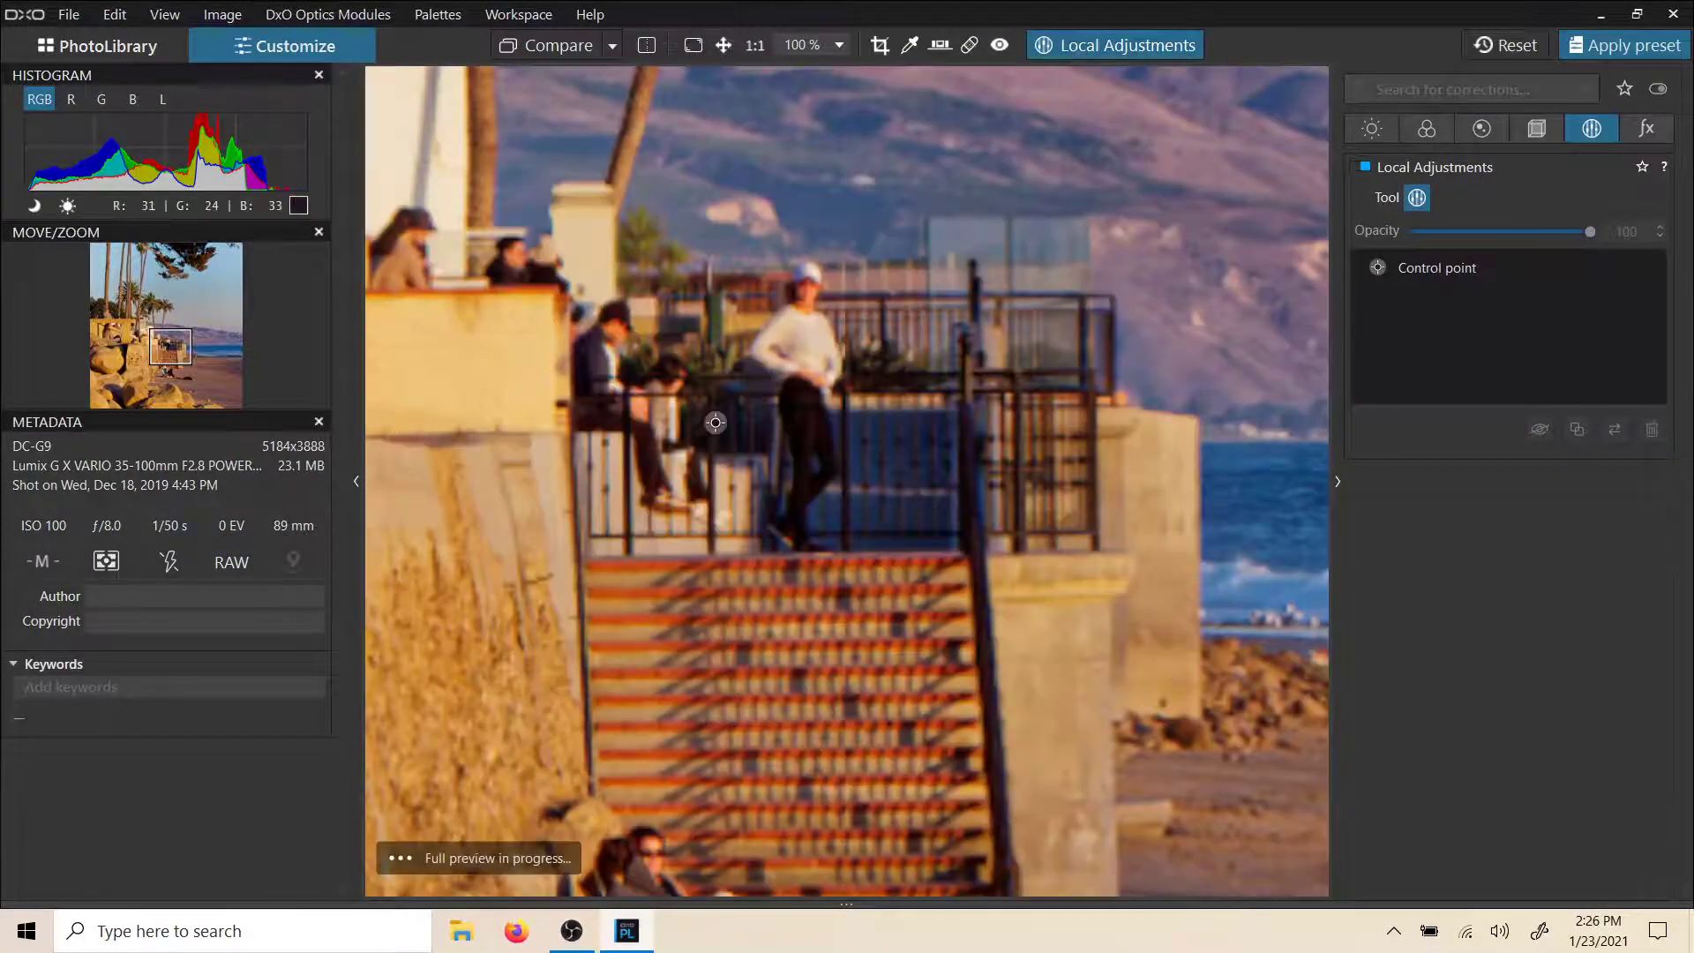
pyautogui.scroll(1, 742, 420)
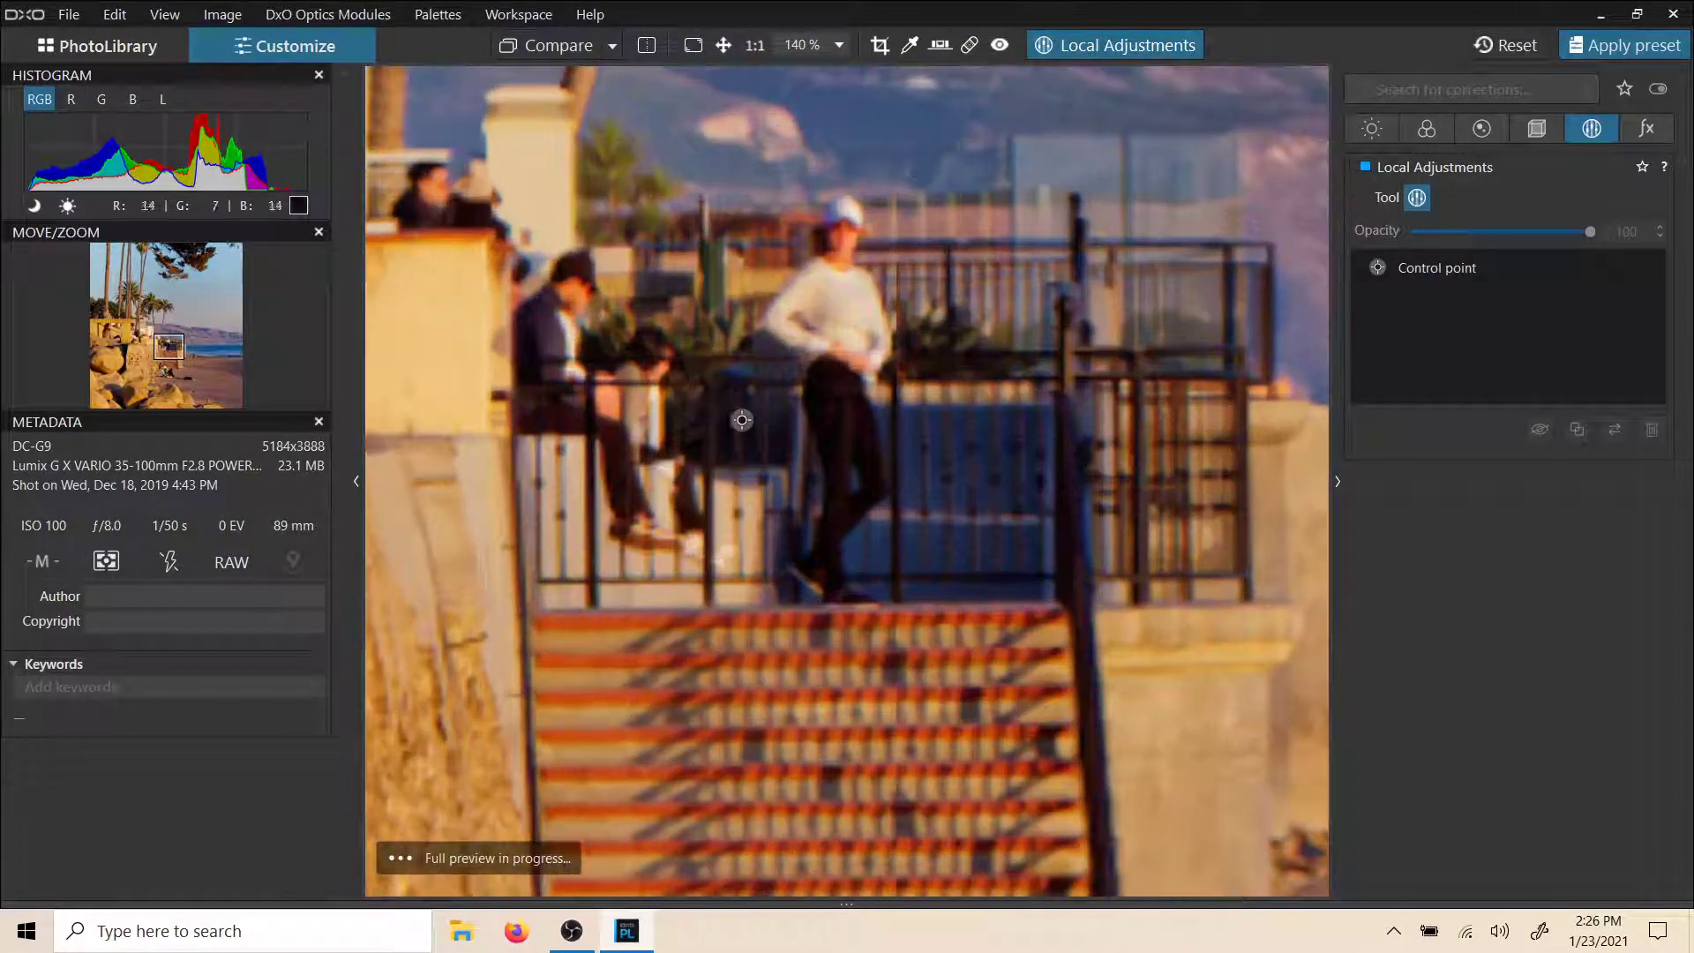
pyautogui.rightClick(839, 304)
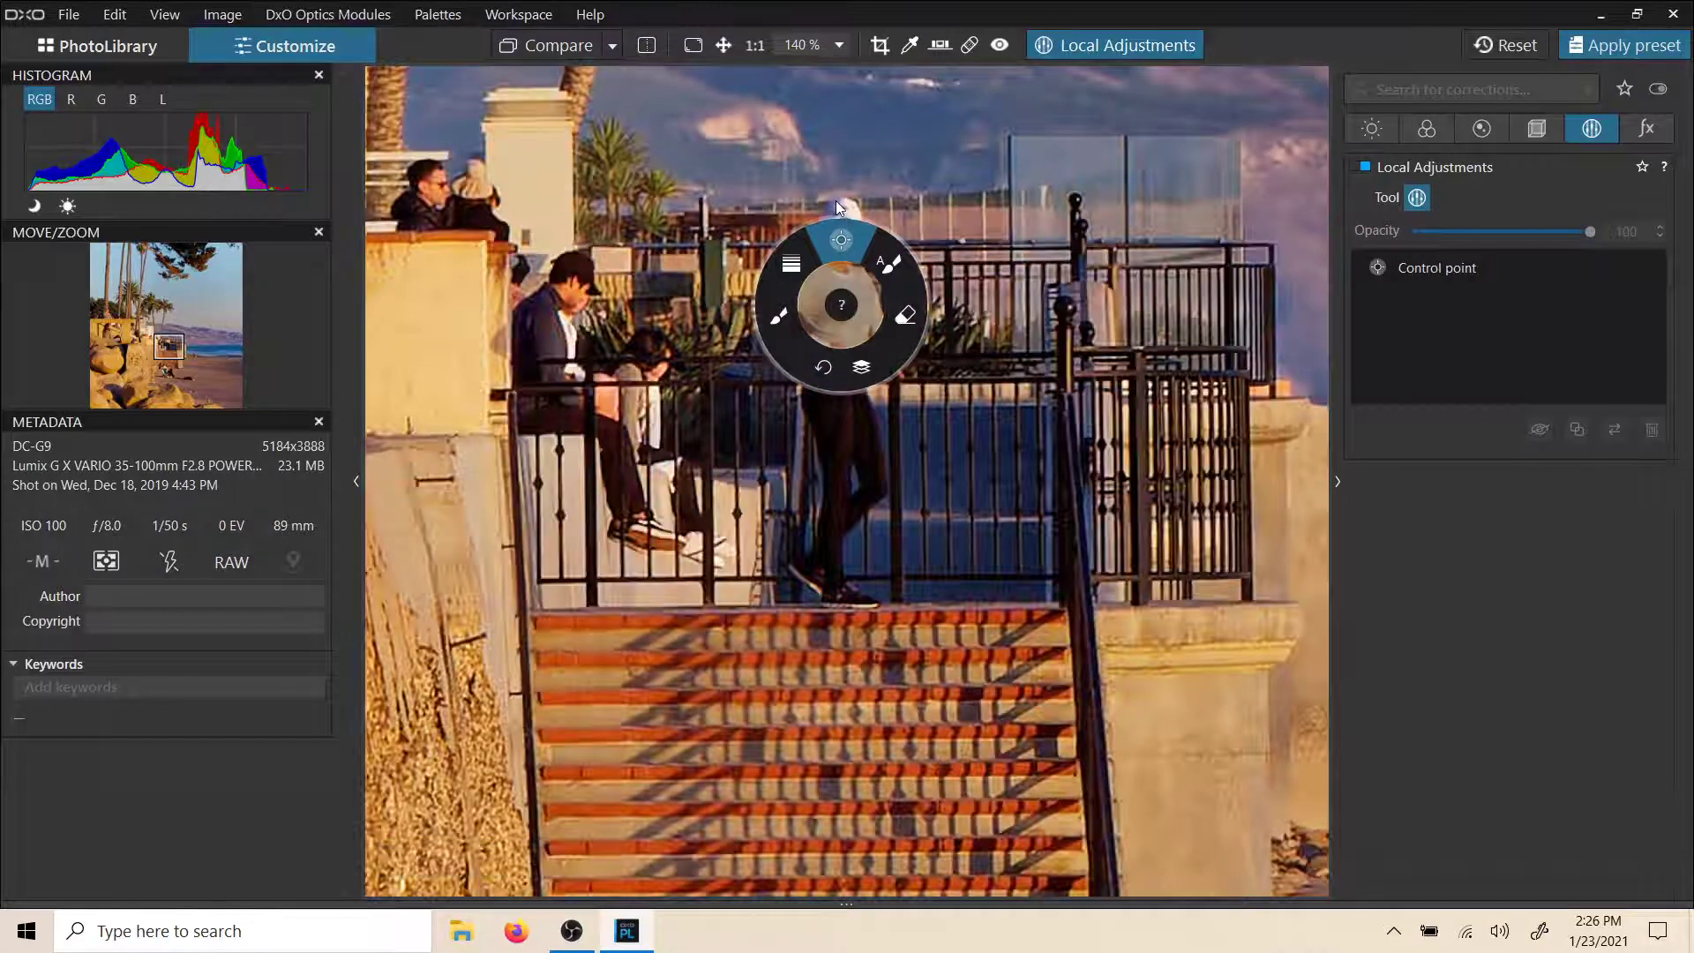
pyautogui.click(839, 236)
pyautogui.click(848, 299)
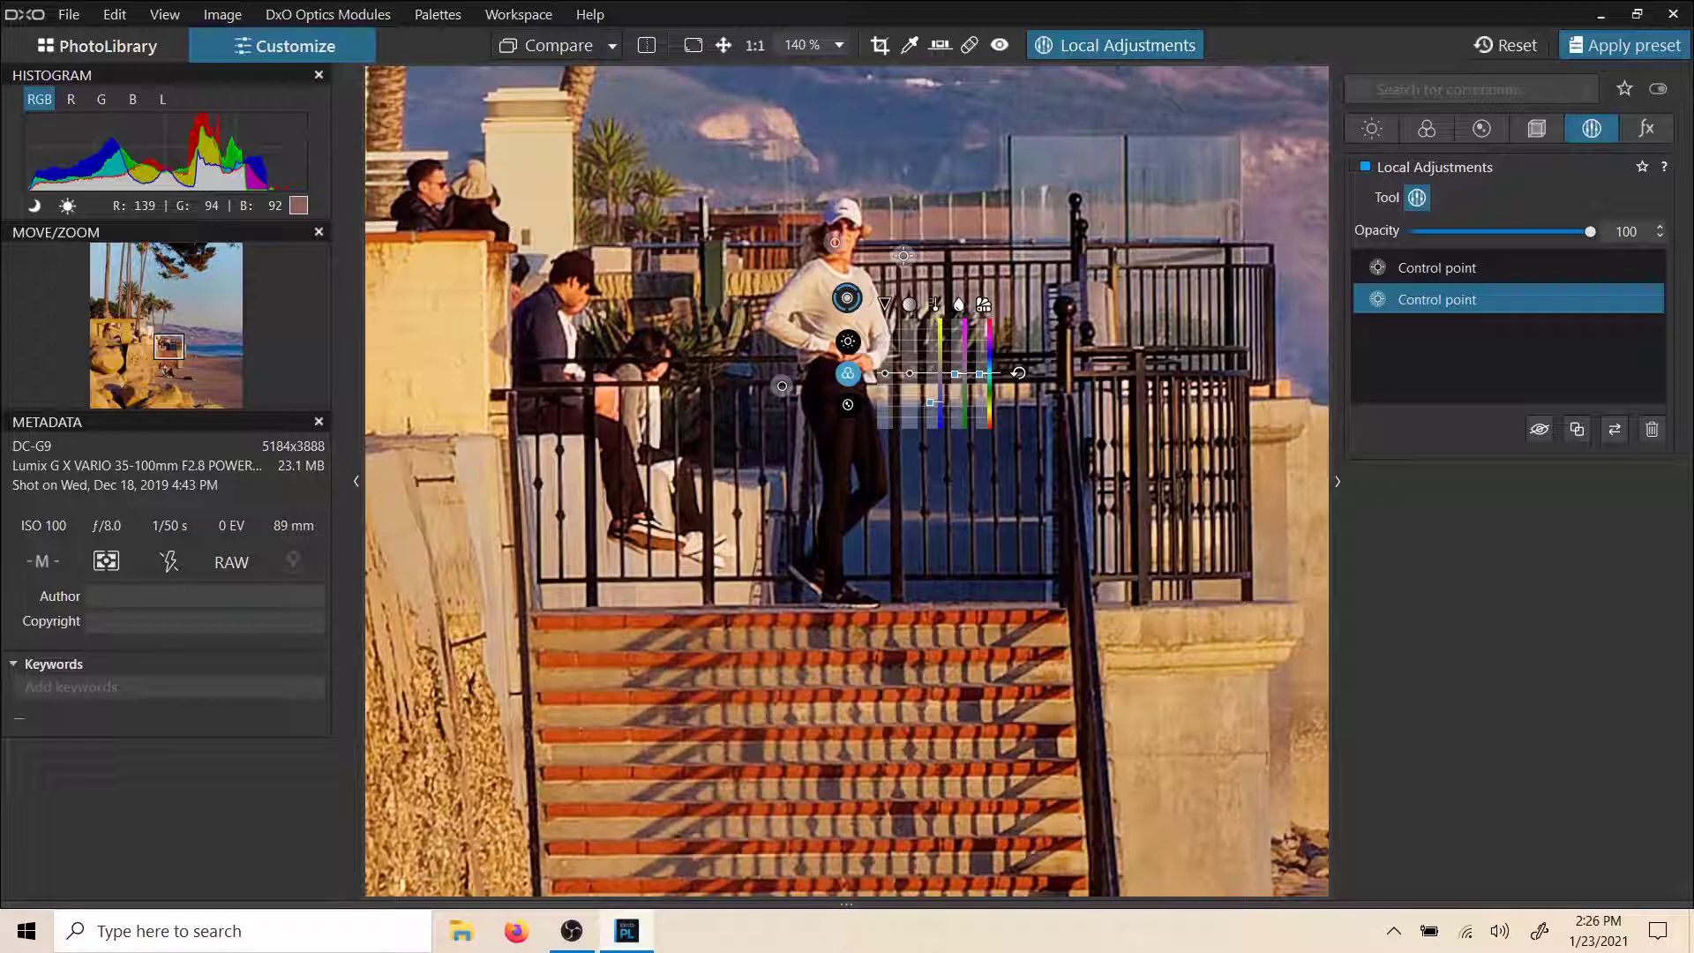
# Raise the Sharpness of the control point placed on the standing woman
pyautogui.click(847, 300)
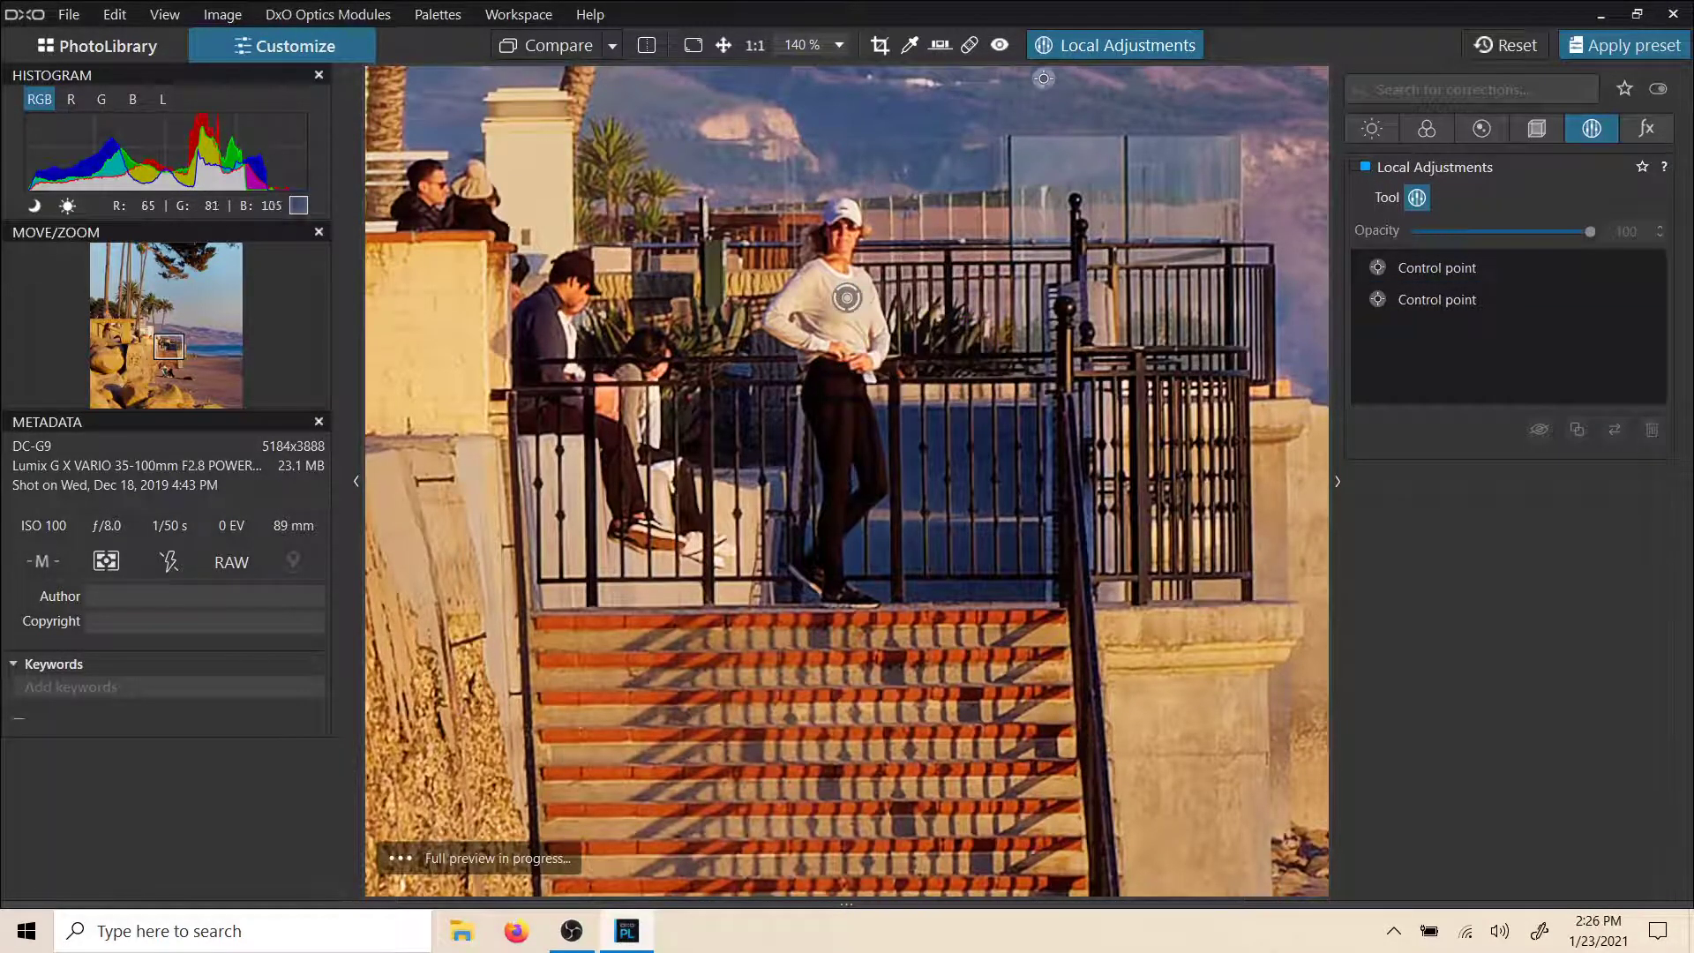
pyautogui.scroll(-3, 995, 176)
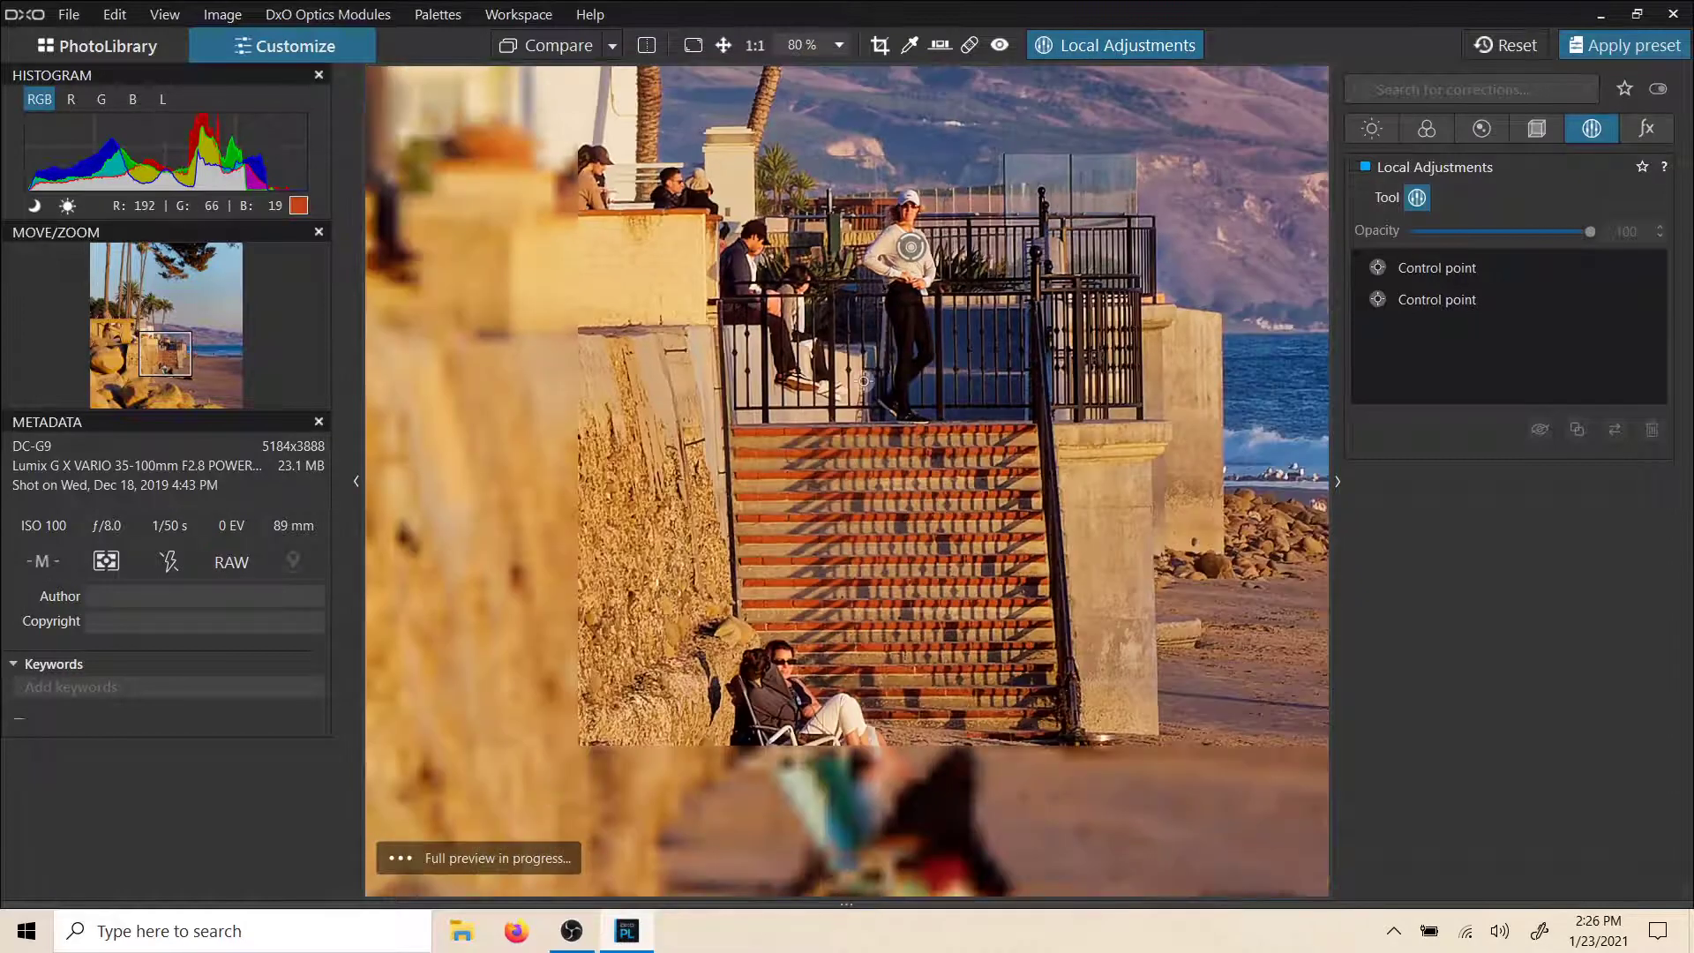
pyautogui.click(912, 247)
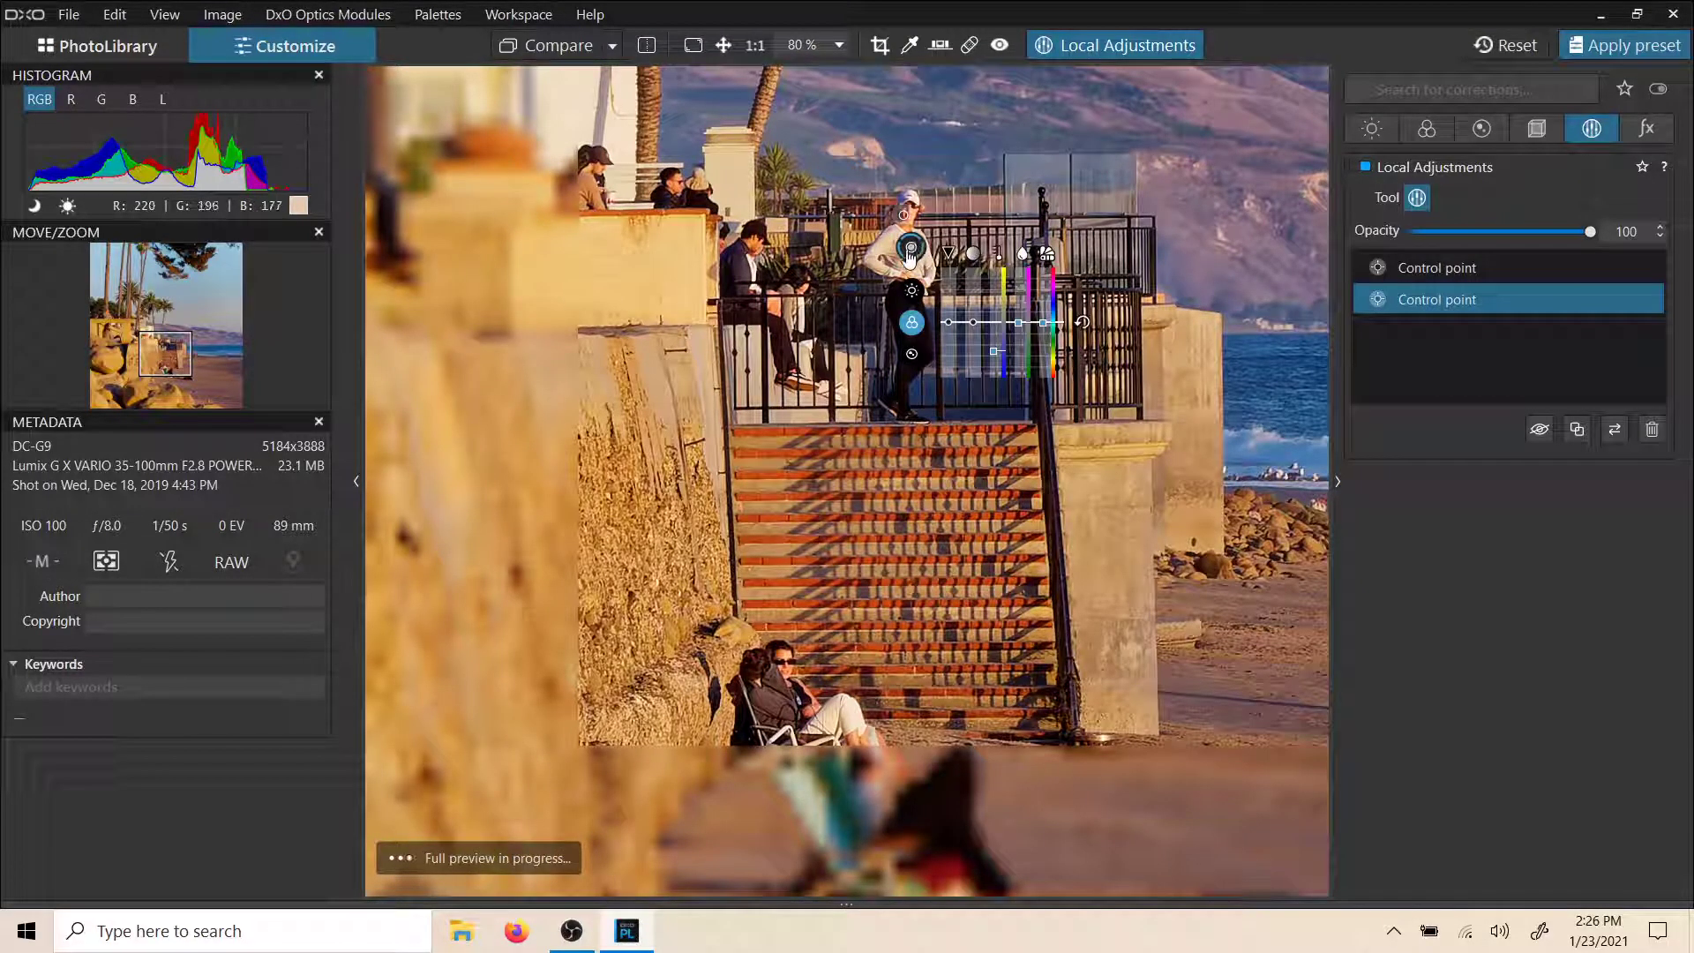
pyautogui.click(912, 353)
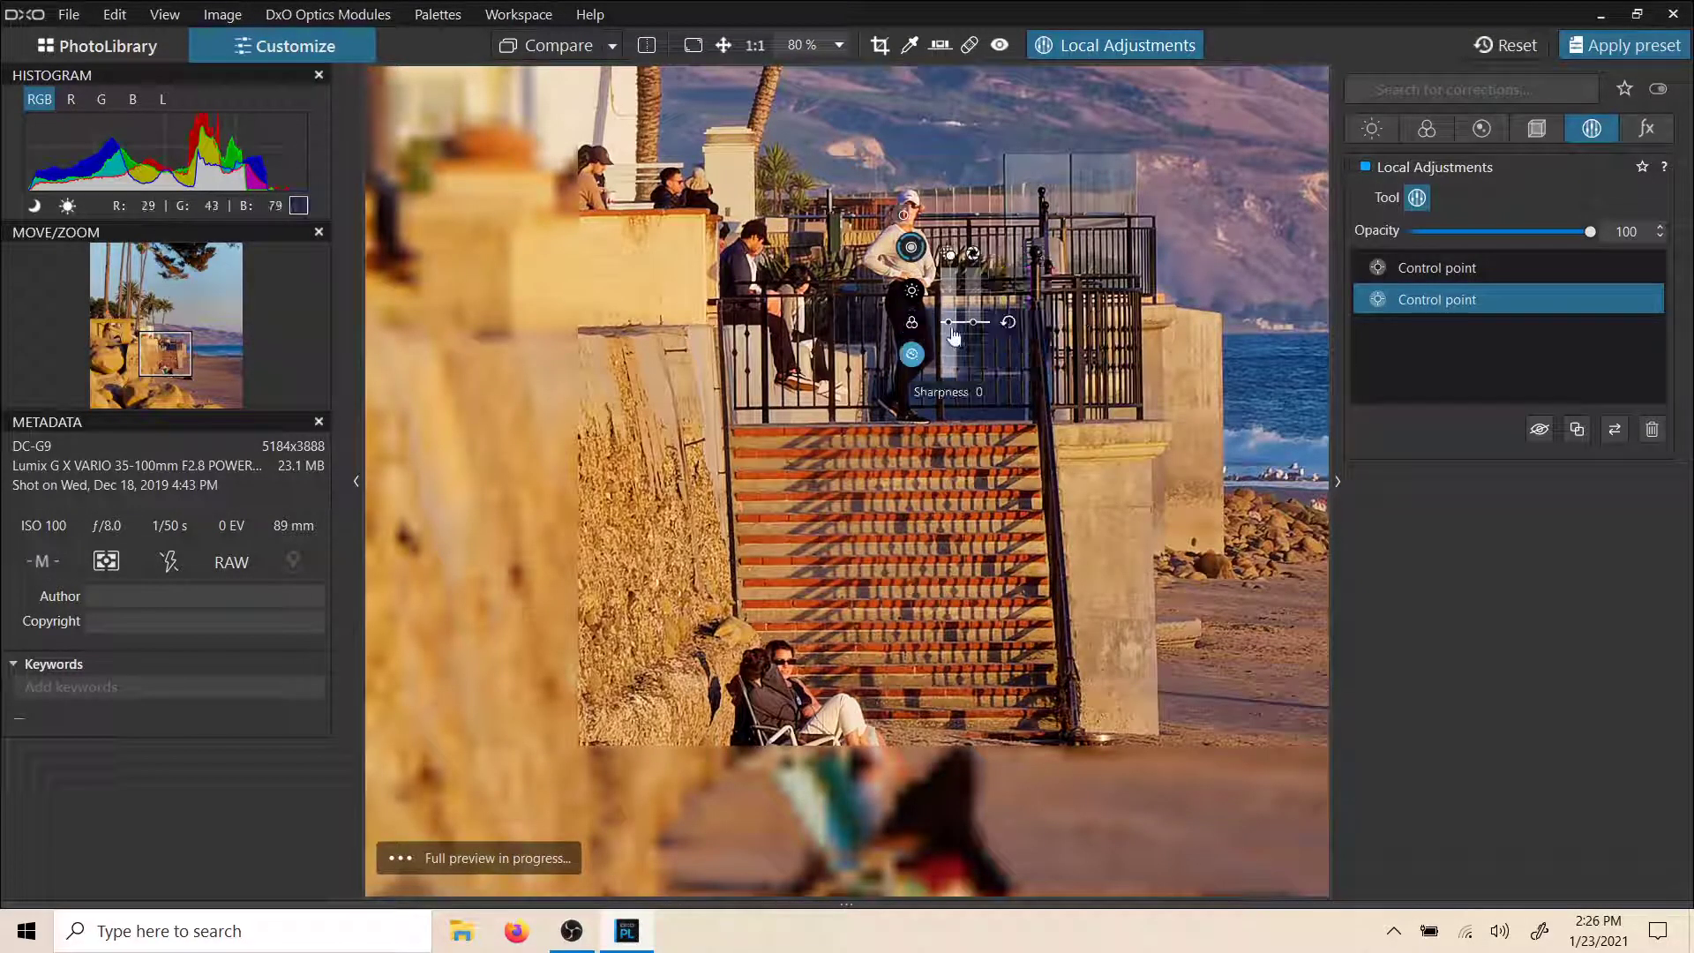
pyautogui.moveTo(953, 332); pyautogui.dragTo(950, 323)
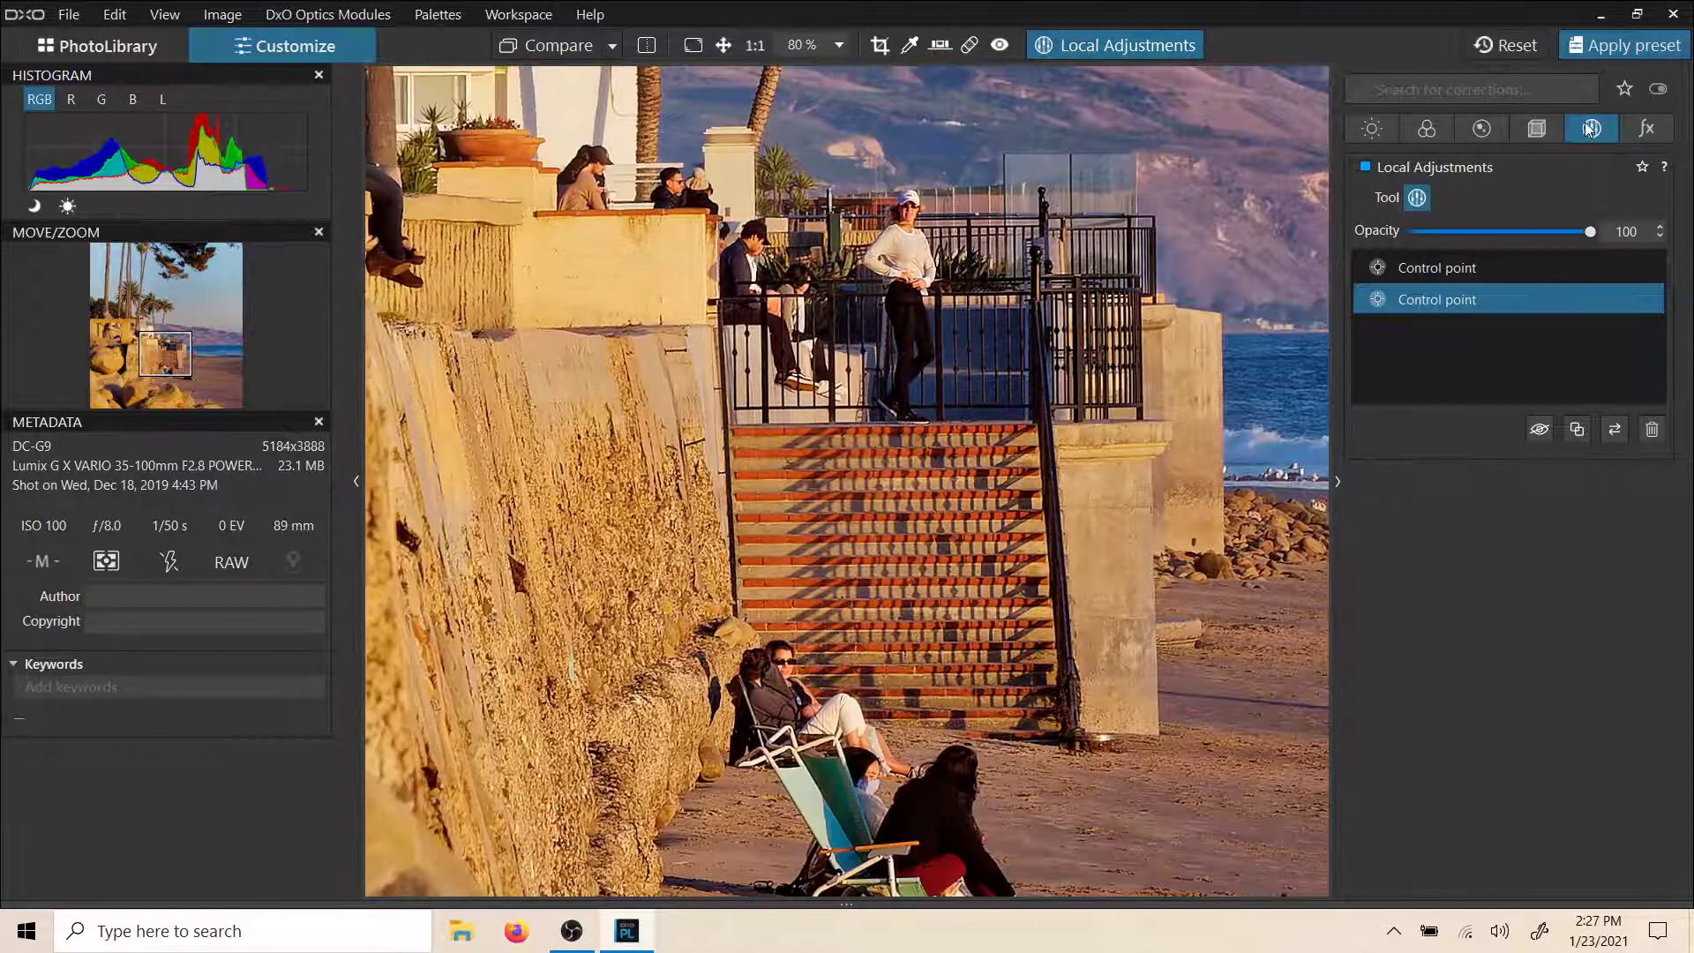
# Add control points for the same sharpening on the people seated on the ledge and beach, shrinking the ledge point's circle to fit its people
pyautogui.moveTo(1432, 306)
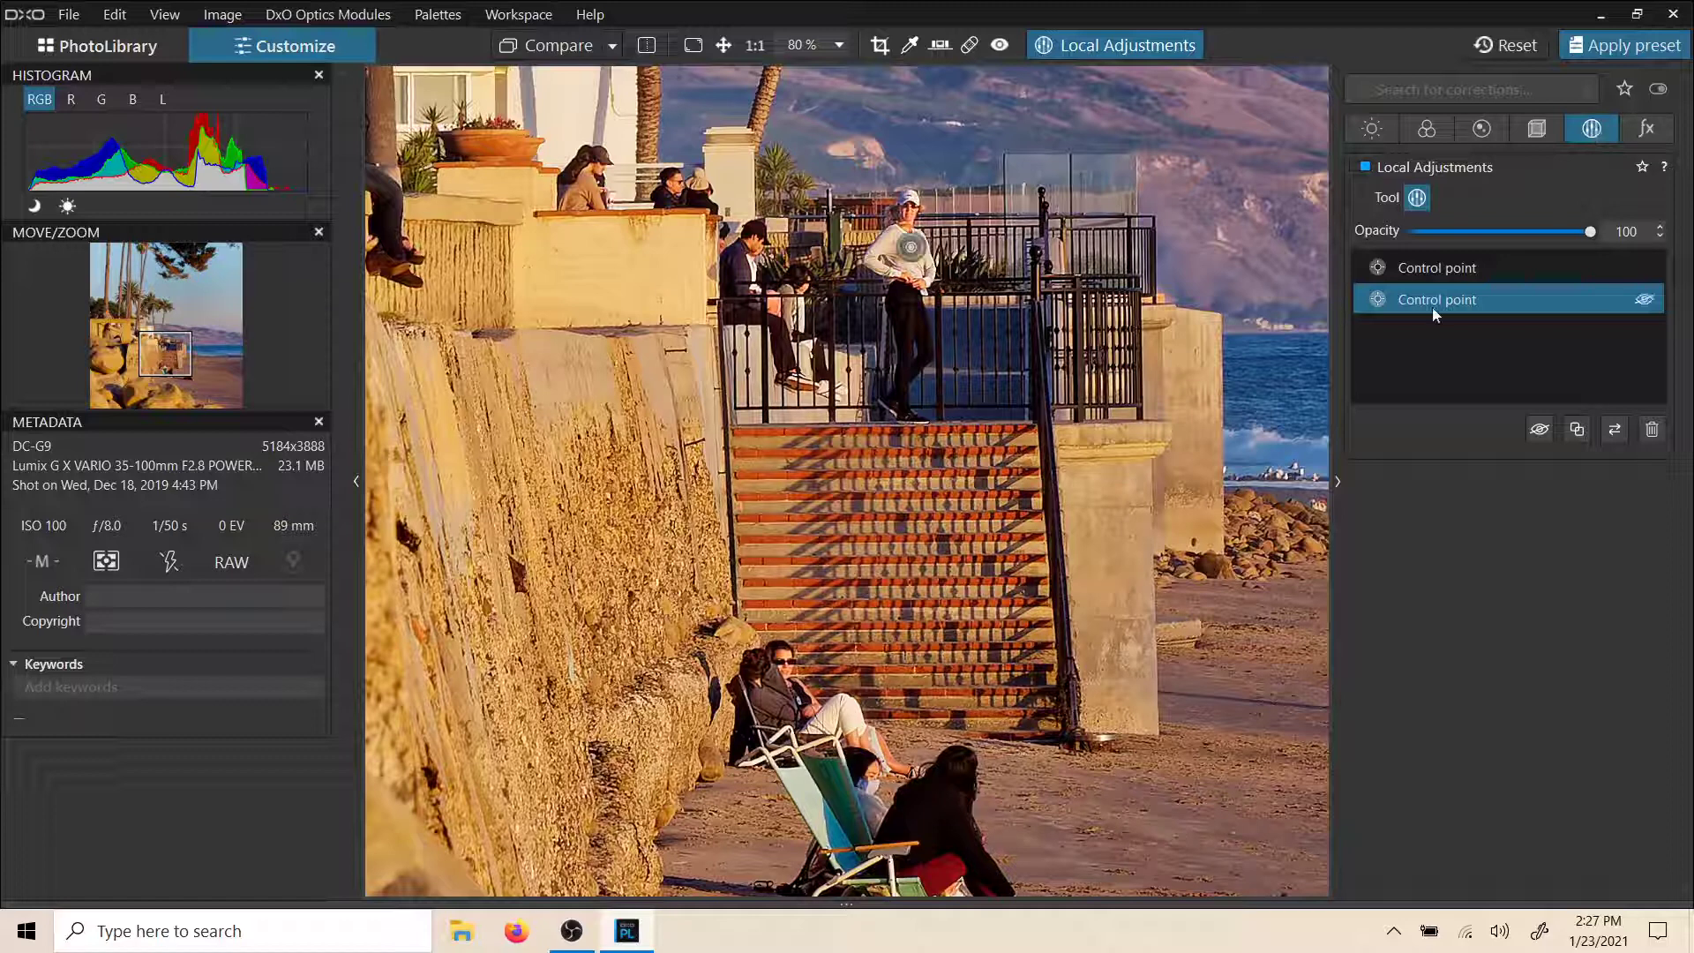
pyautogui.moveTo(970, 255)
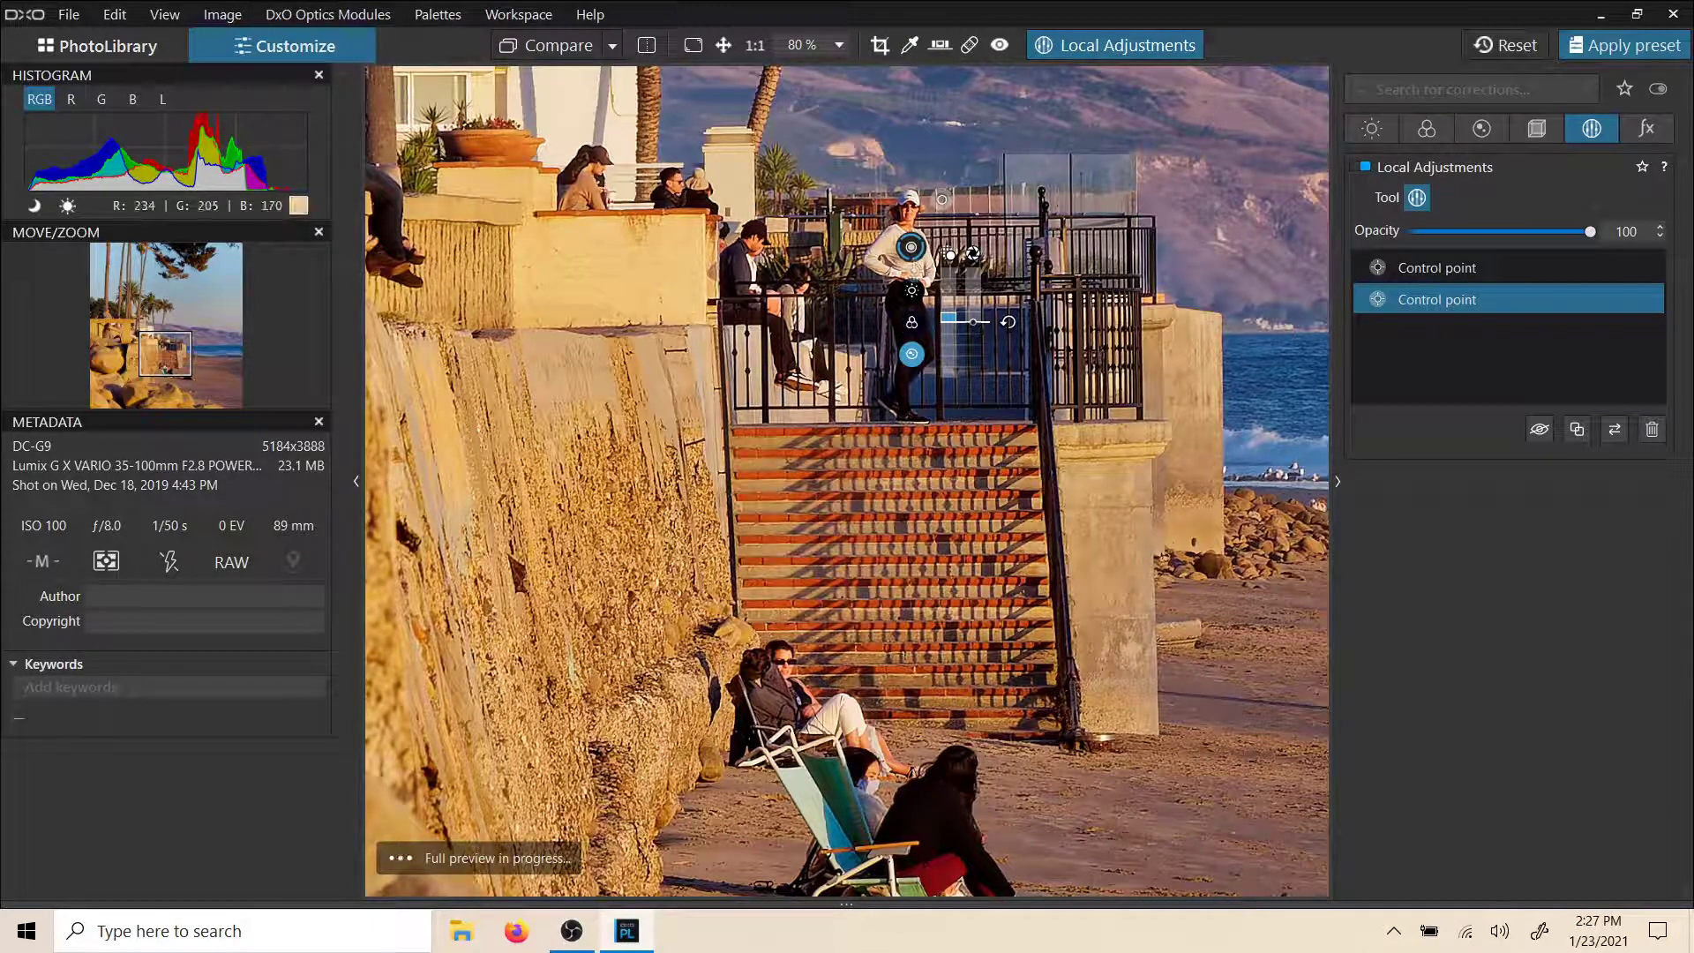
pyautogui.moveTo(945, 325)
pyautogui.scroll(-2, 746, 288)
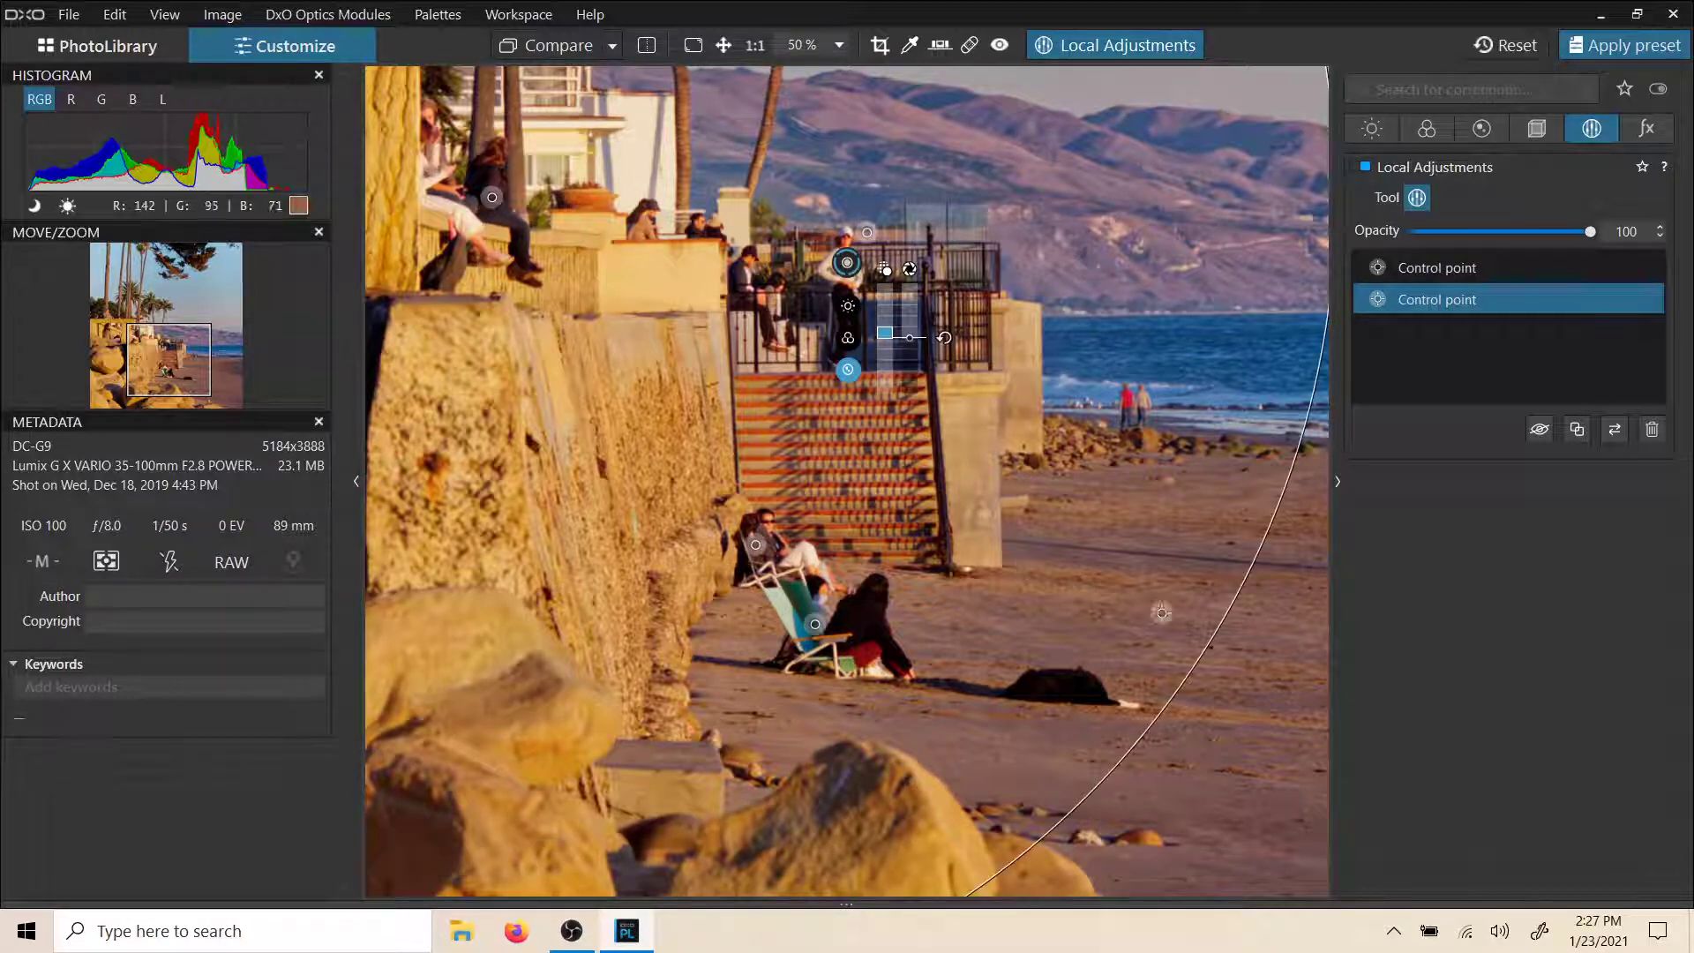
pyautogui.moveTo(1209, 641); pyautogui.dragTo(511, 248)
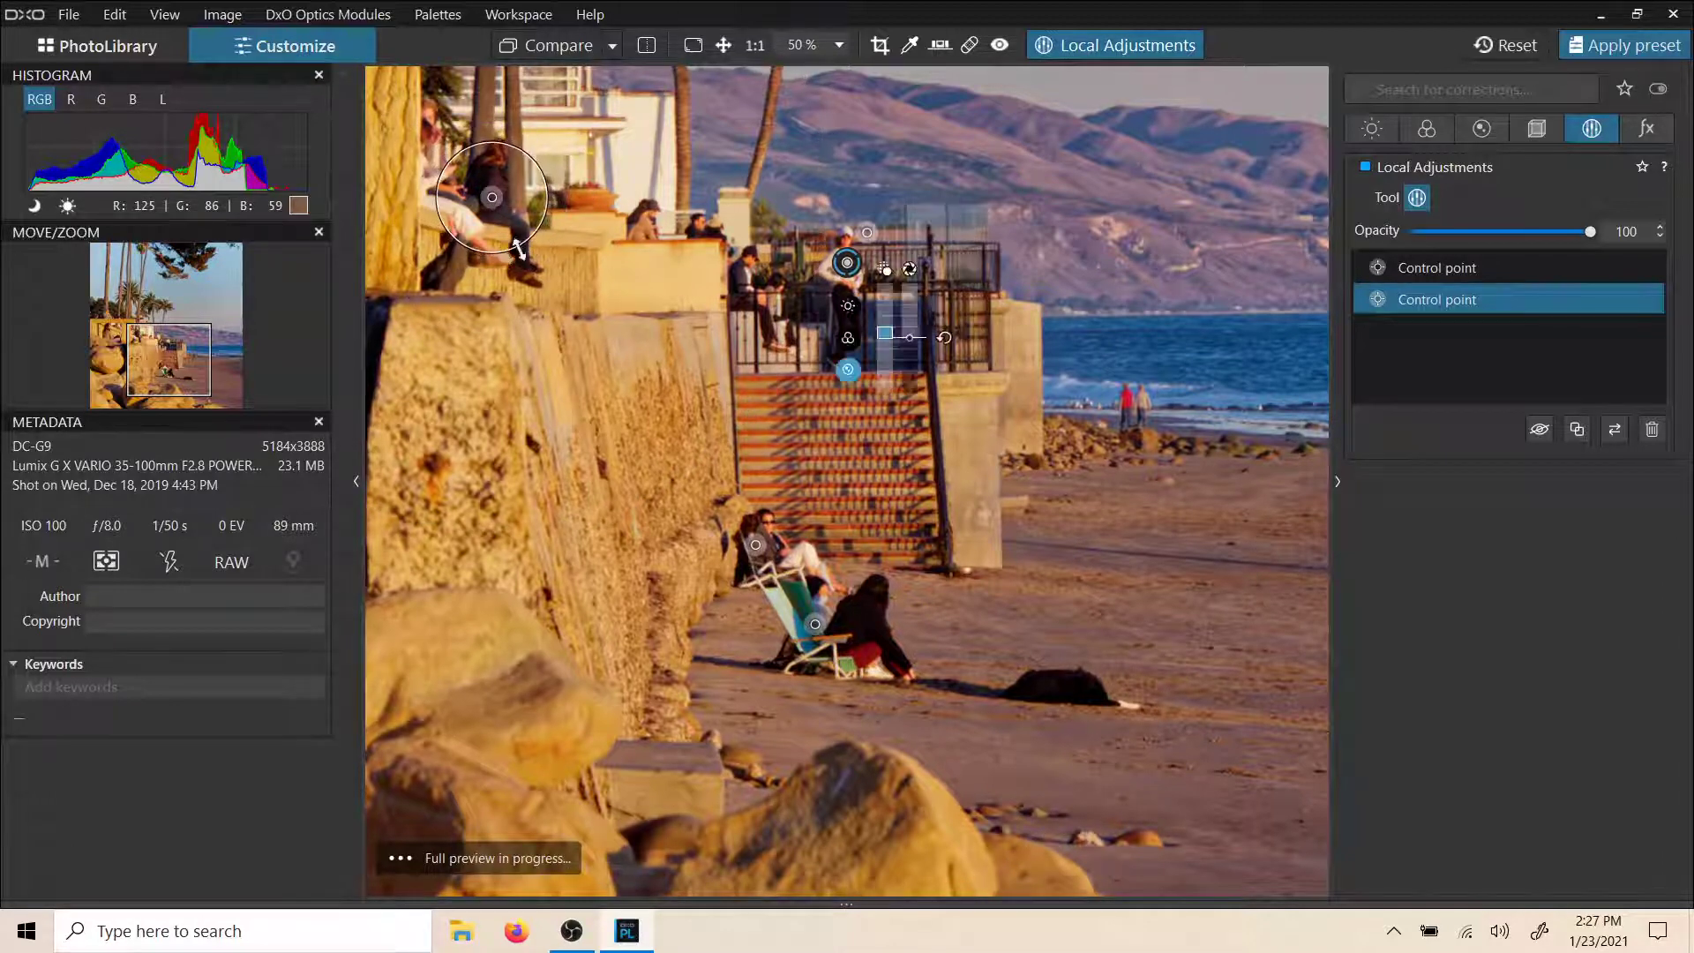
pyautogui.scroll(-5, 1244, 652)
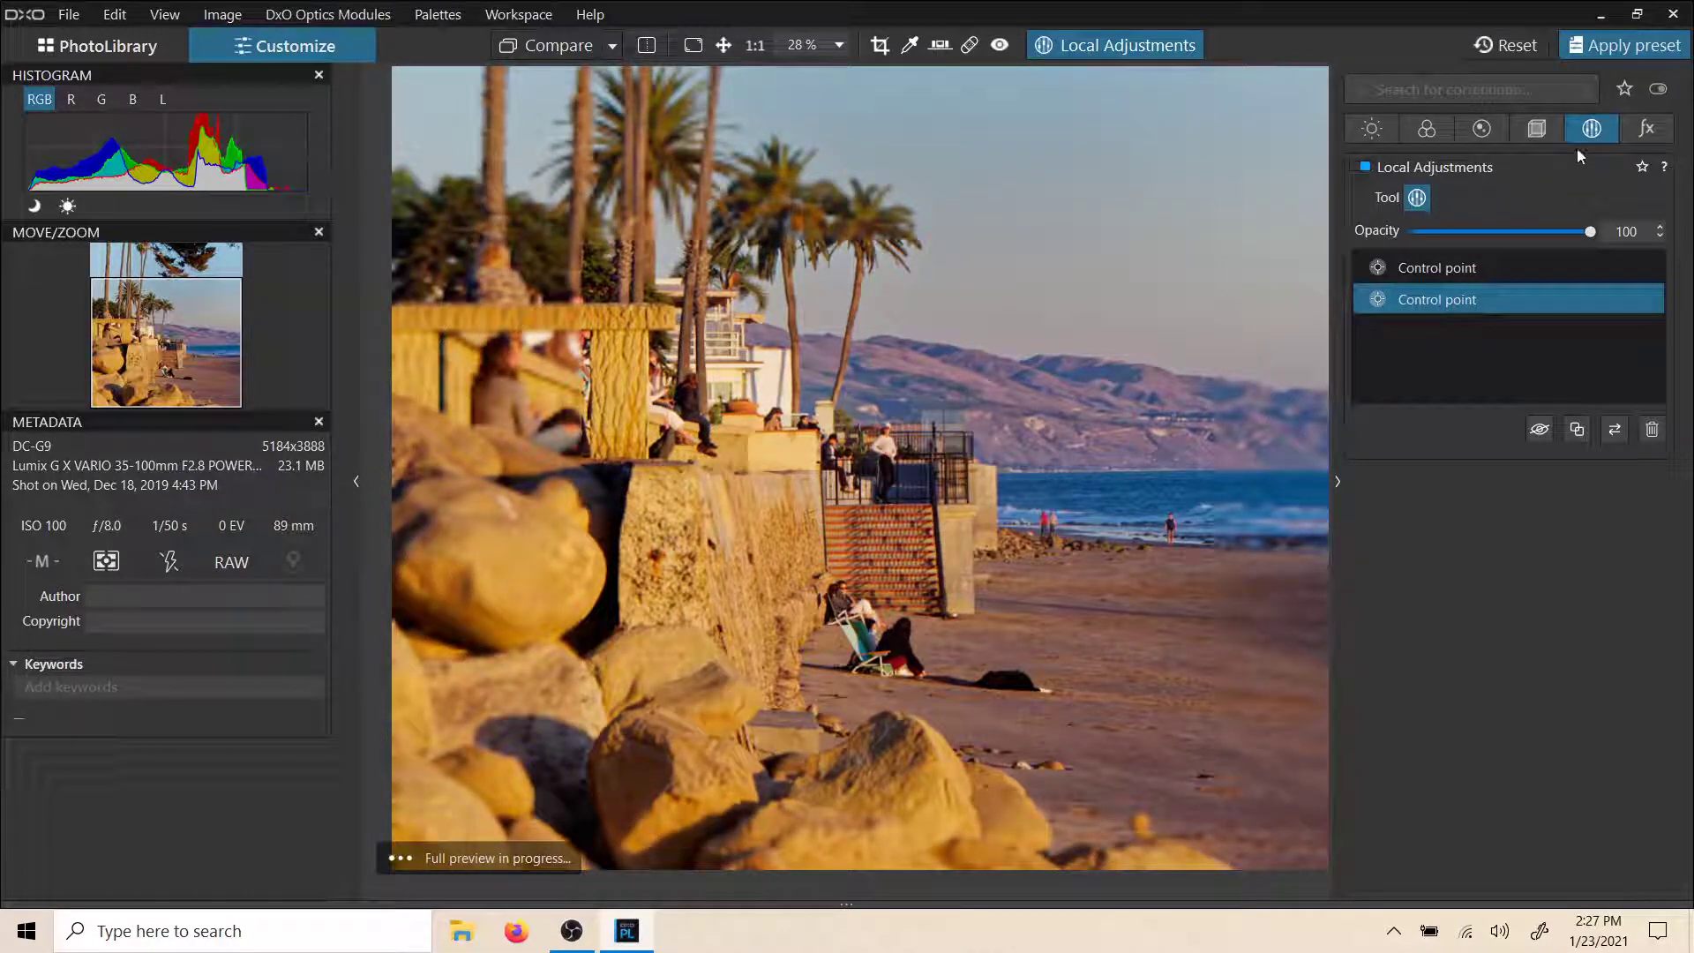
# Reselect the sharpening mask and shrink its area above the steps to a small circle around the standing woman
pyautogui.click(1595, 134)
pyautogui.click(1594, 134)
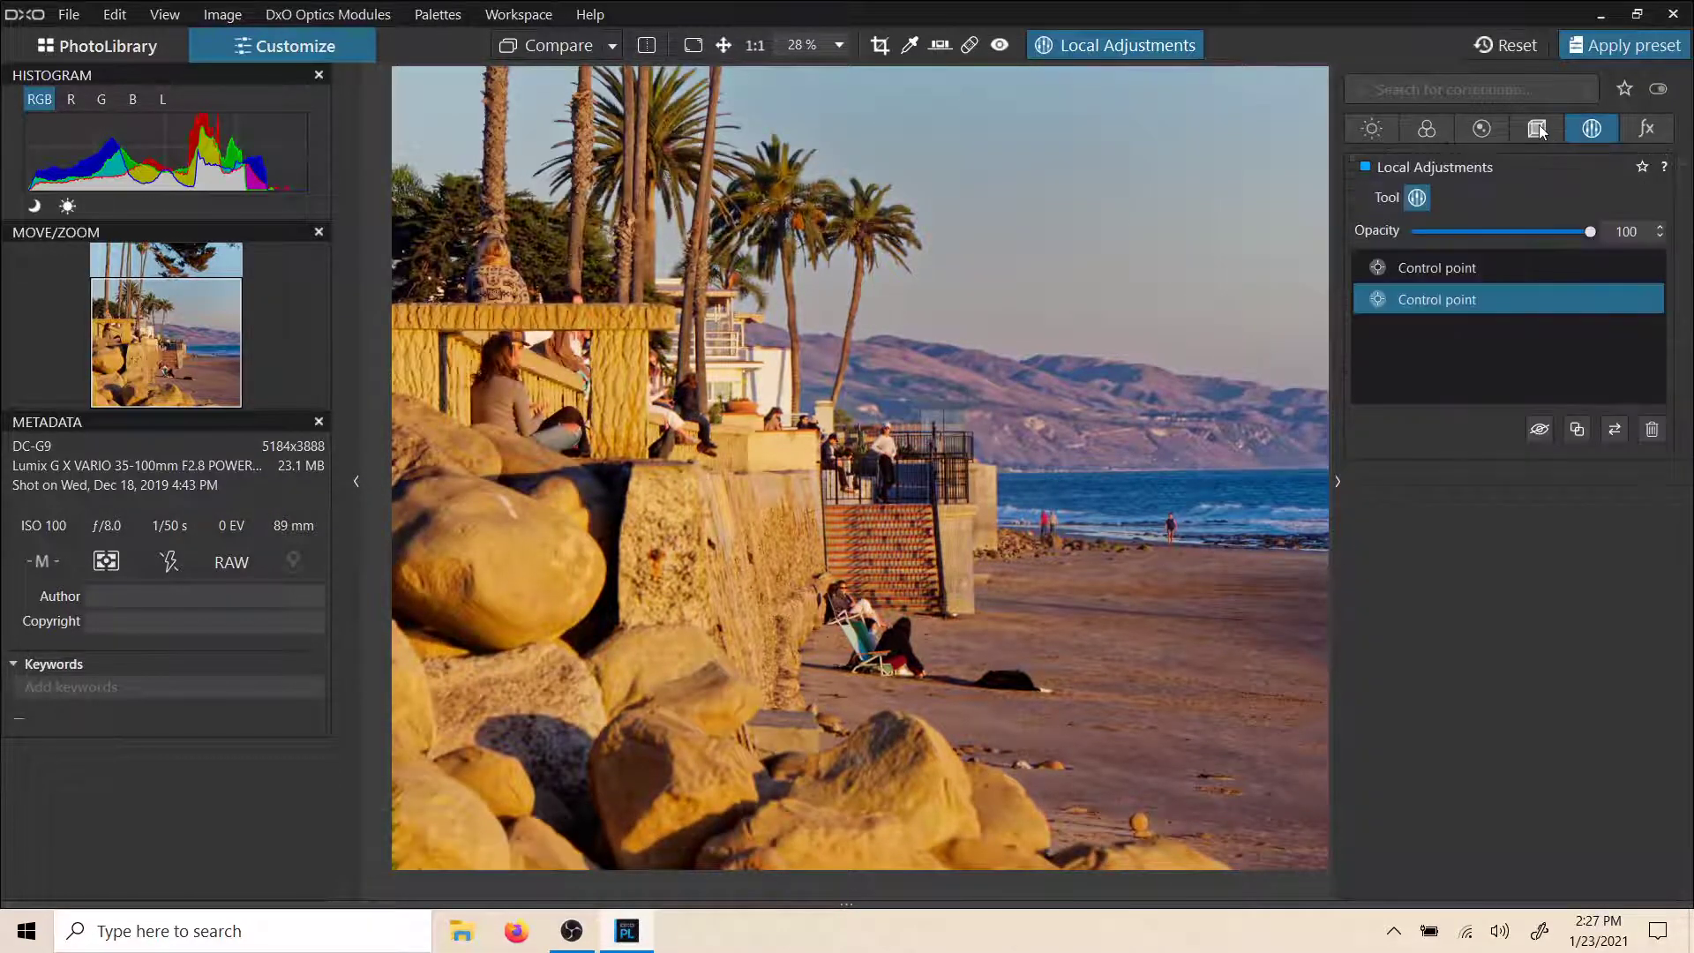
pyautogui.click(1539, 131)
pyautogui.click(1591, 128)
pyautogui.moveTo(1471, 256); pyautogui.dragTo(1454, 289)
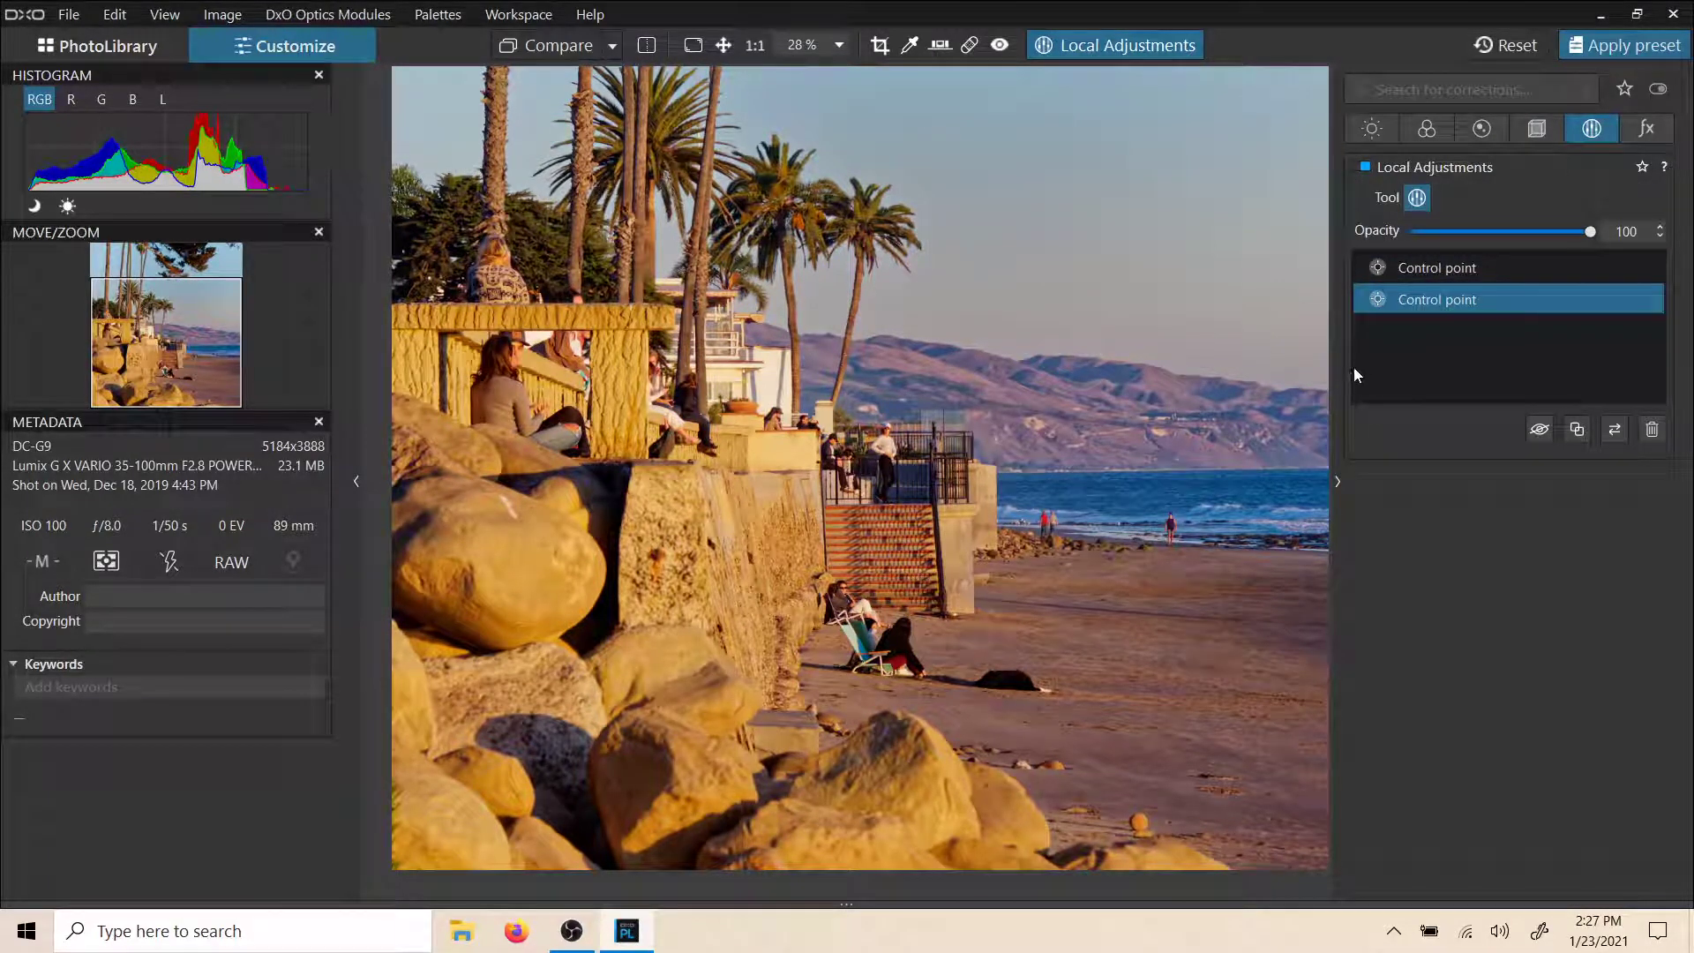
pyautogui.click(1452, 298)
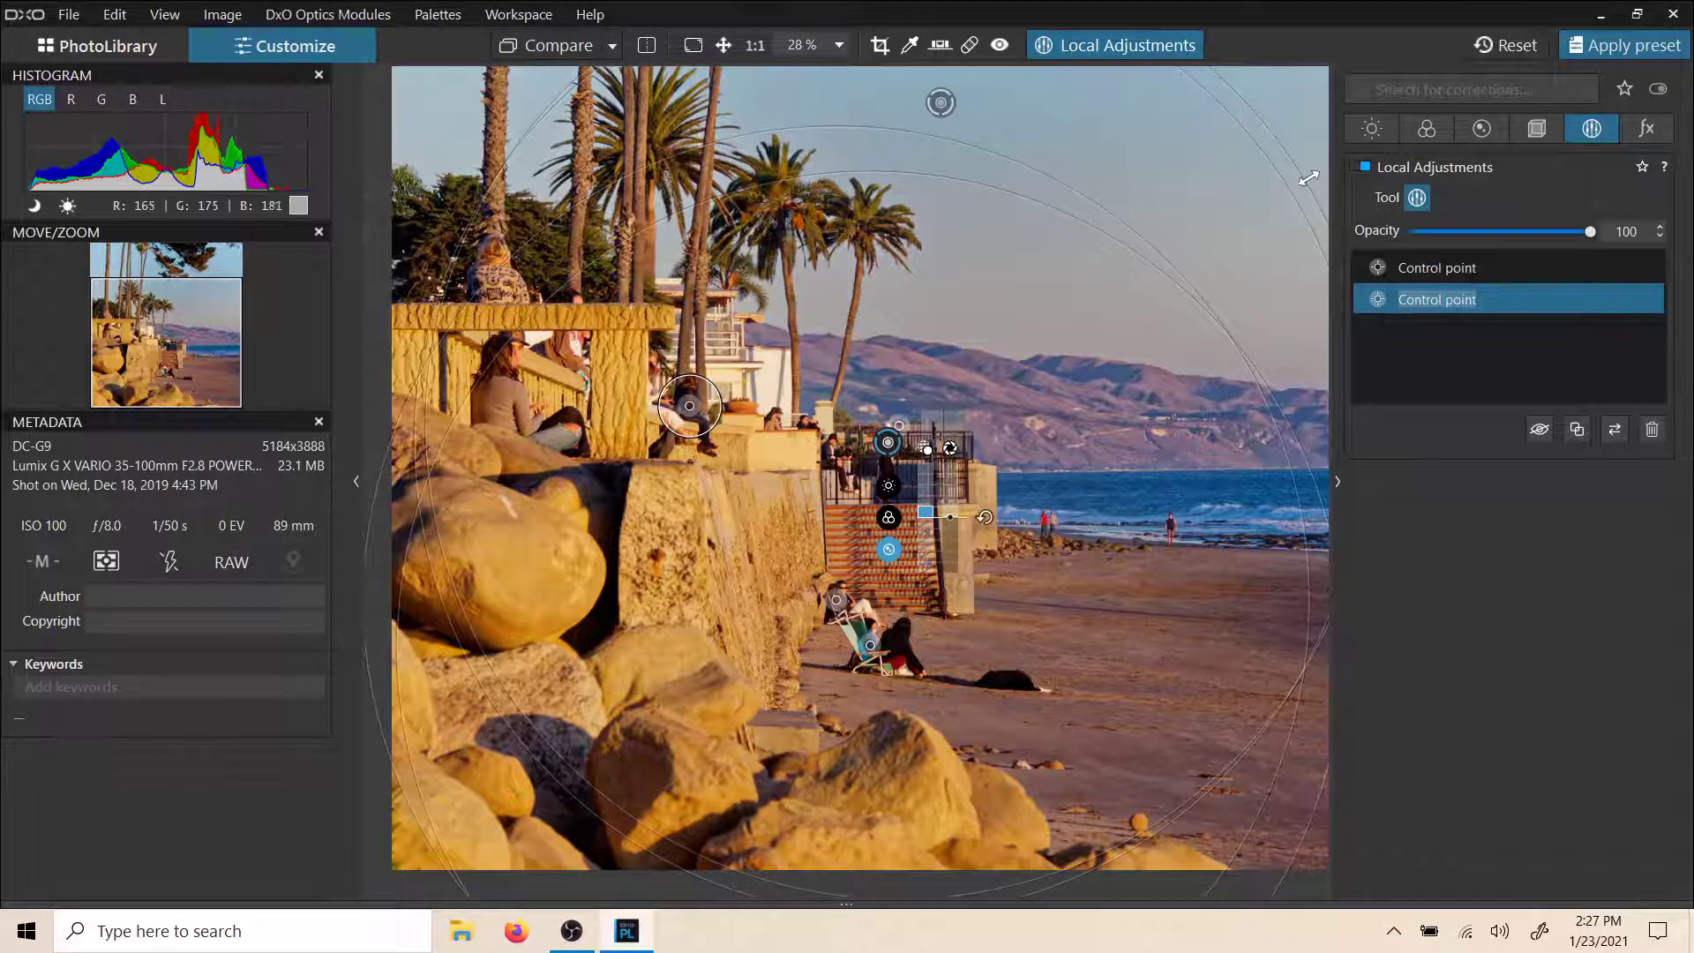
pyautogui.moveTo(1306, 170); pyautogui.dragTo(948, 377)
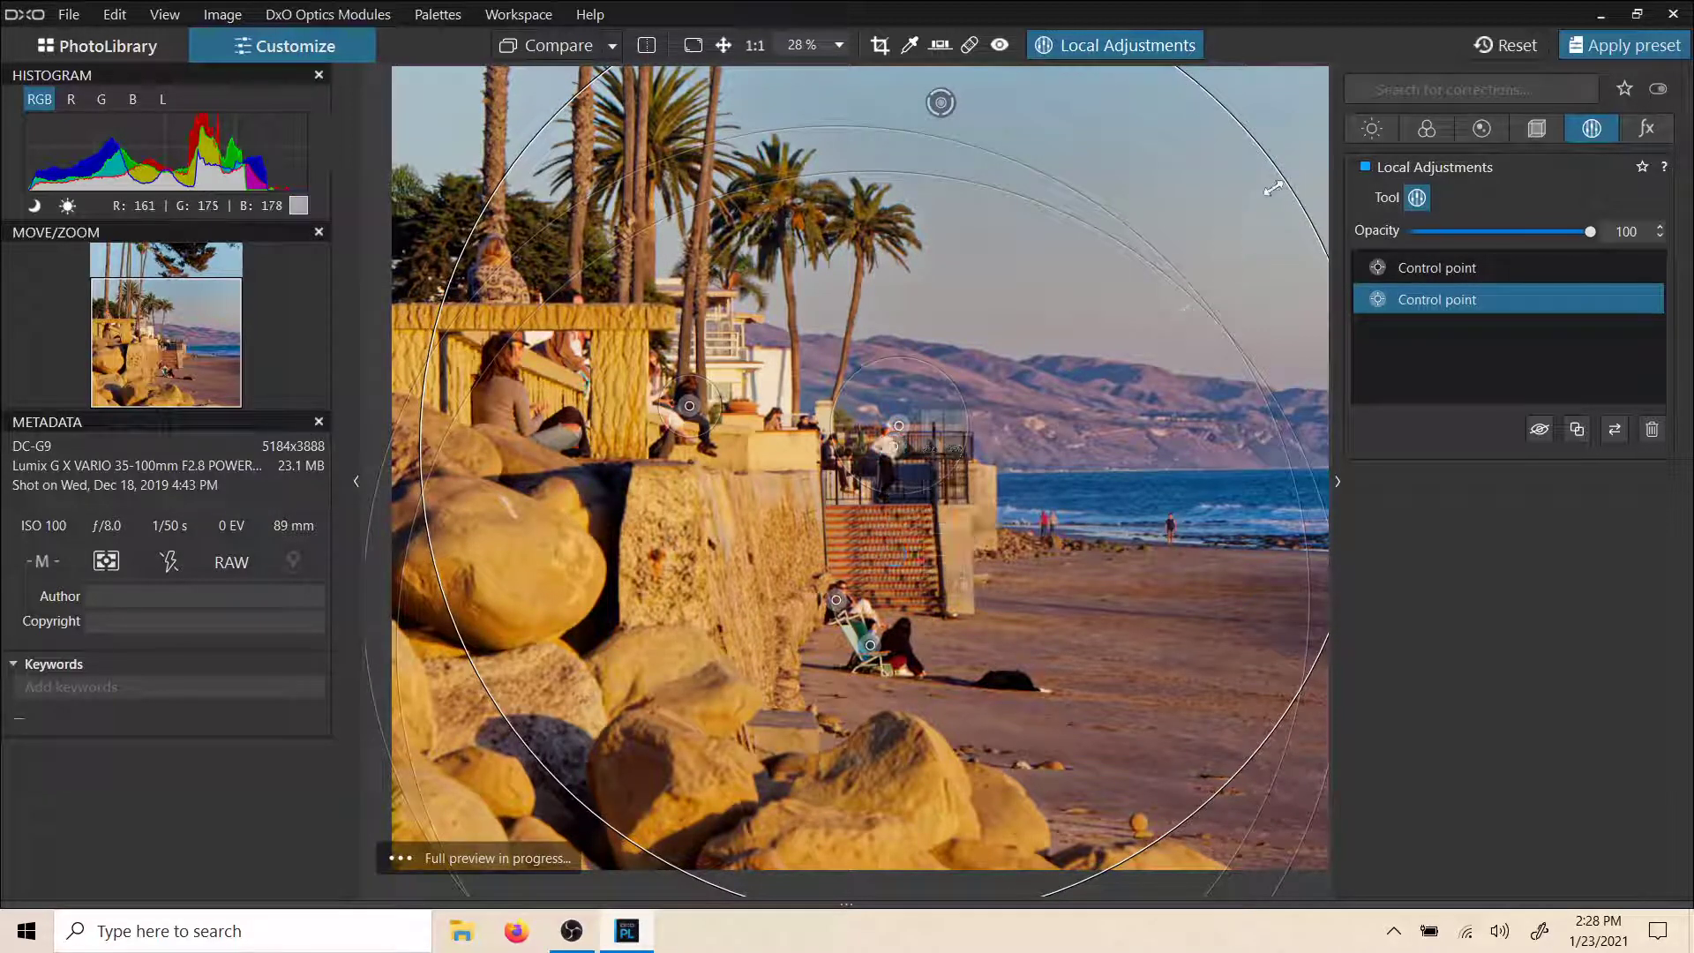
pyautogui.moveTo(1283, 185); pyautogui.dragTo(903, 402)
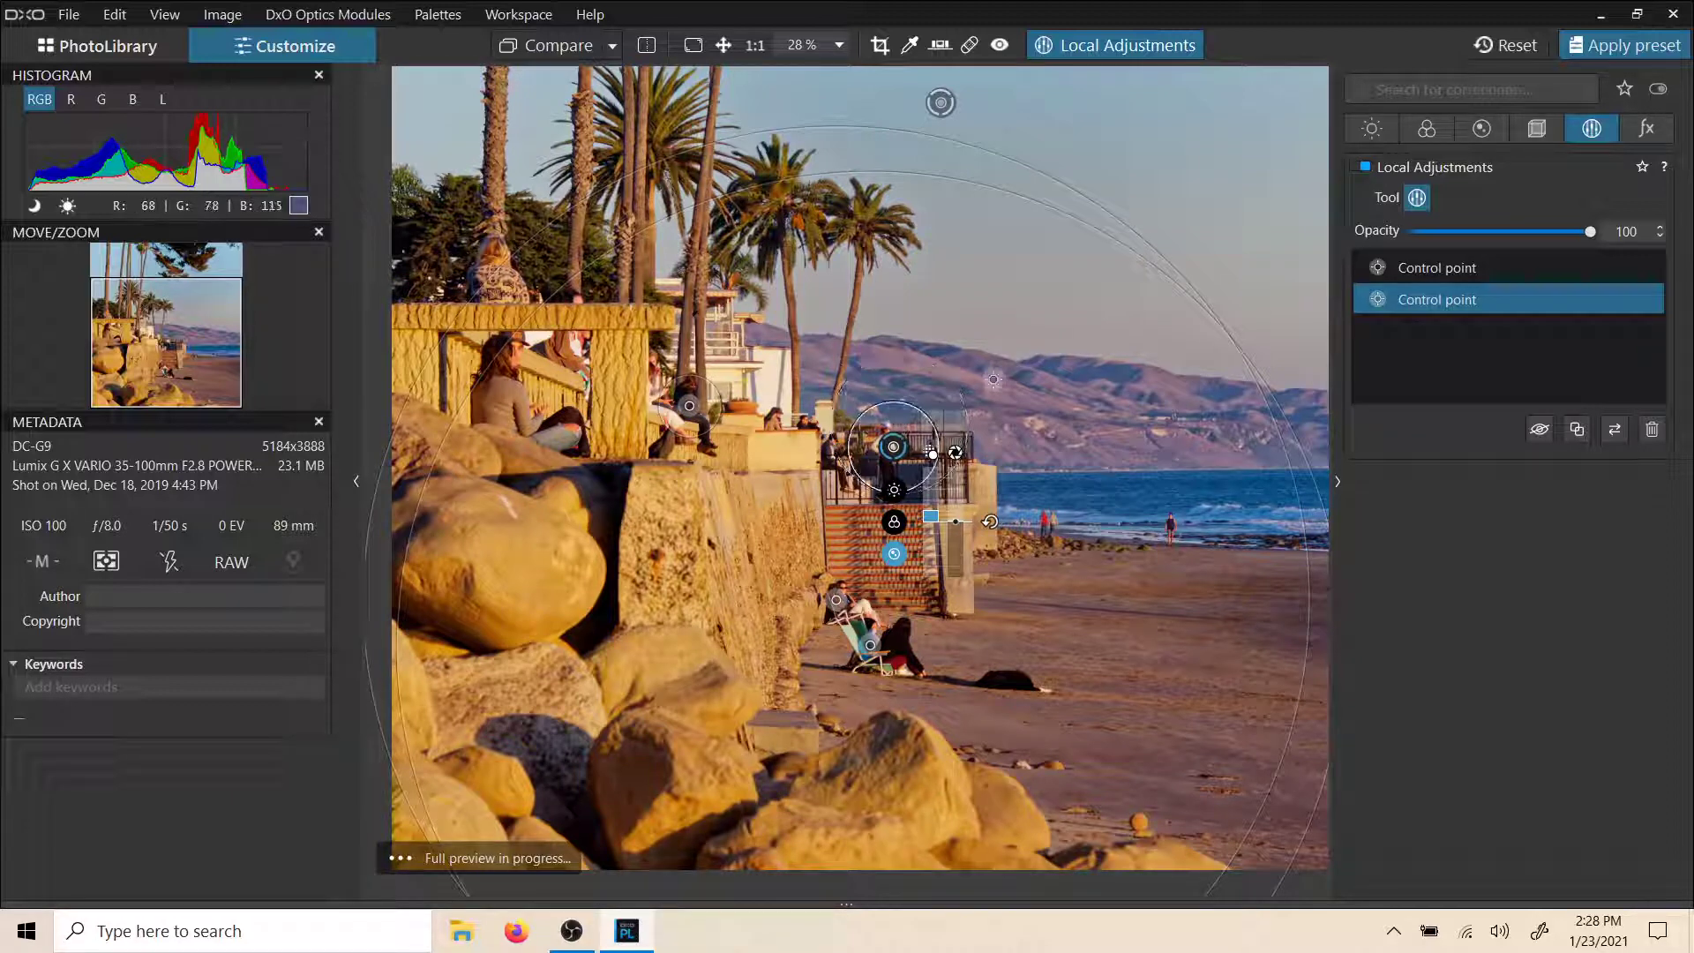
# Shrink the beach control point's area to a small circle and centre it on the people by the beach chair
pyautogui.moveTo(1126, 224); pyautogui.dragTo(833, 556)
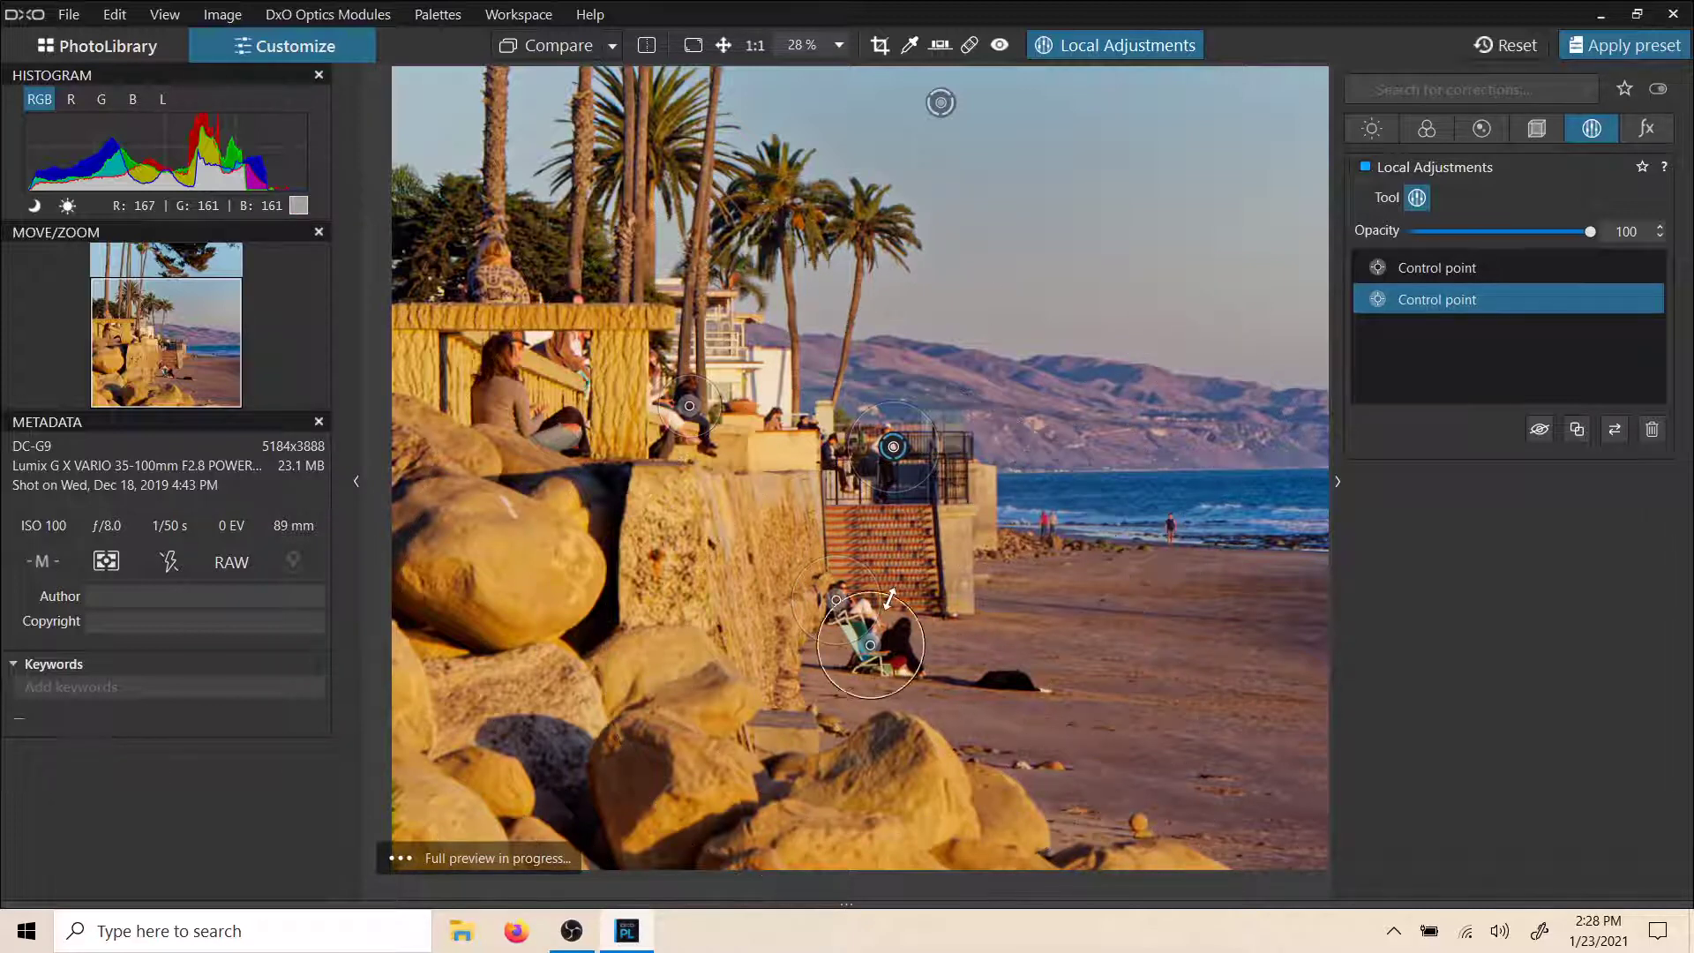
pyautogui.moveTo(890, 599); pyautogui.dragTo(885, 602)
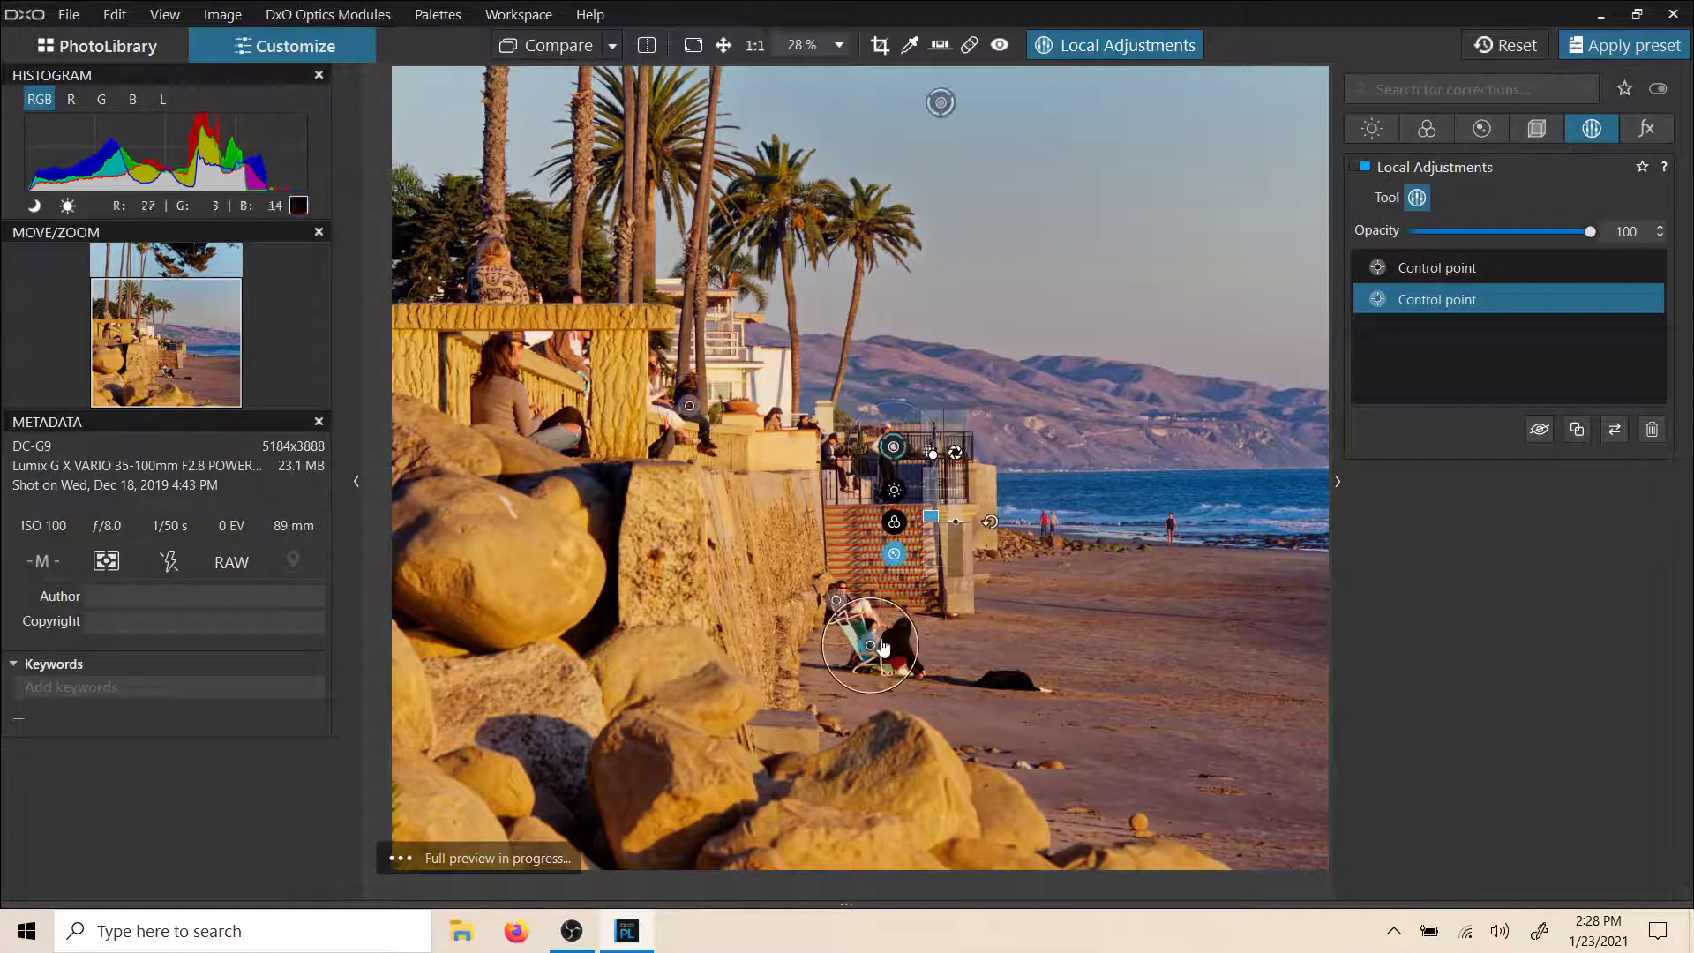
pyautogui.moveTo(871, 648); pyautogui.dragTo(883, 643)
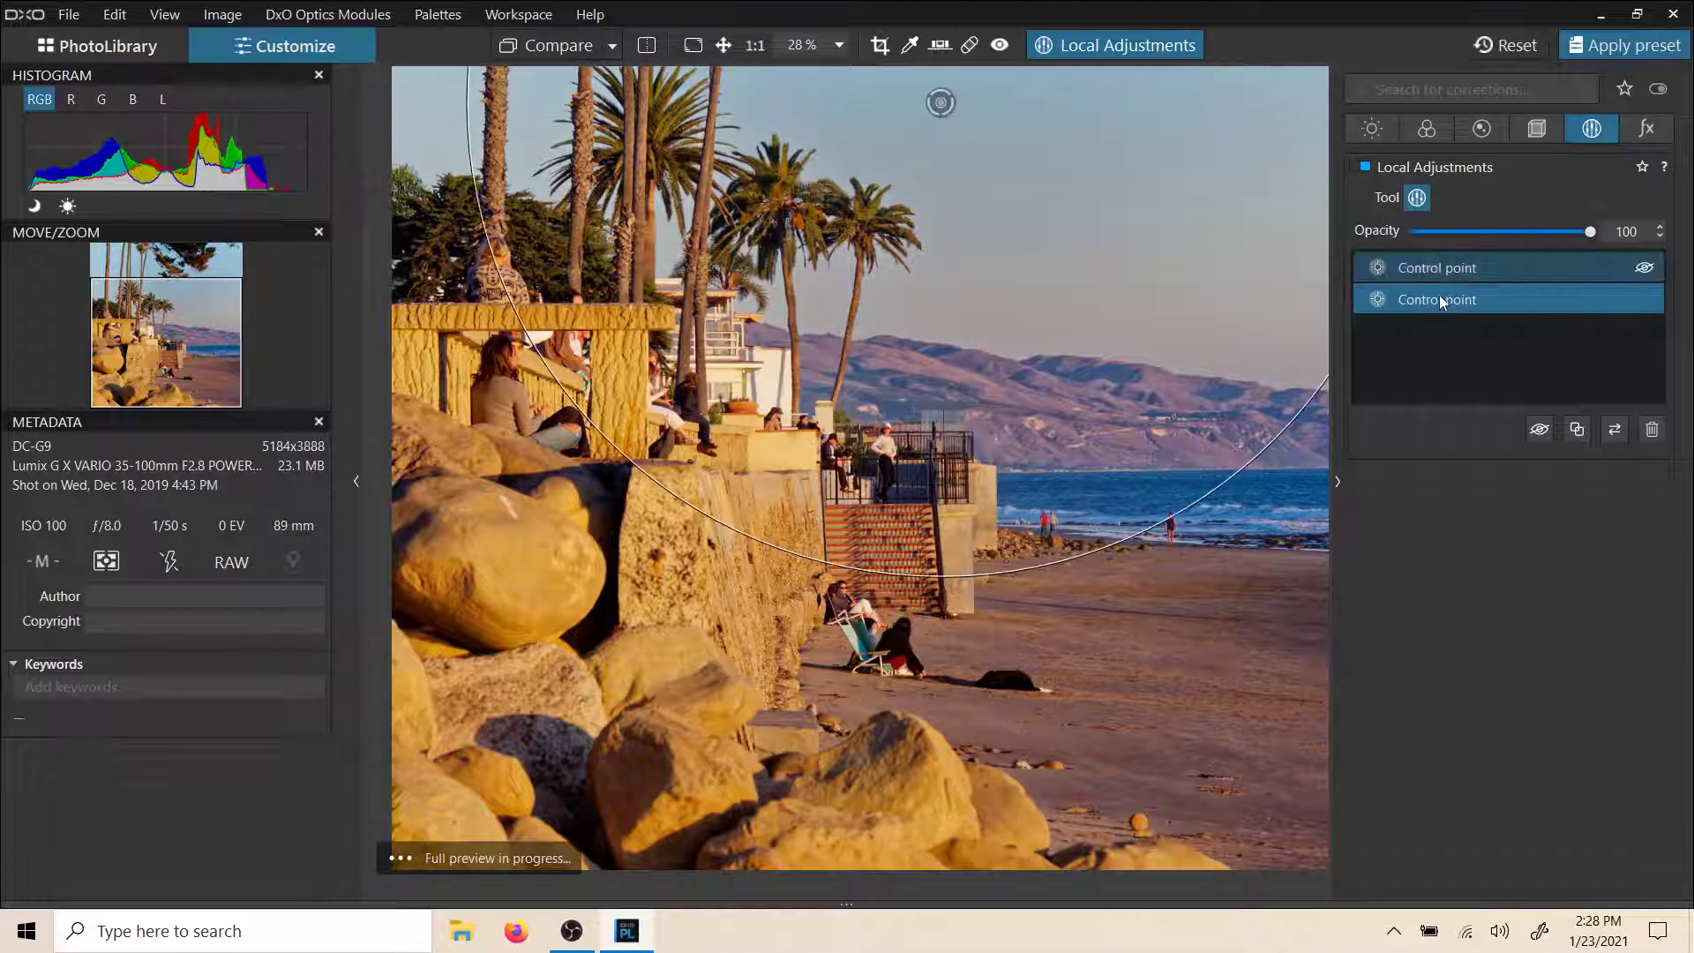
# Extend the sharpening mask to the woman seated by the wooden railing and enlarge the circle to cover her
pyautogui.moveTo(1469, 306)
pyautogui.mouseDown()
pyautogui.moveTo(1443, 294)
pyautogui.moveTo(1448, 273)
pyautogui.moveTo(1437, 310)
pyautogui.mouseUp()
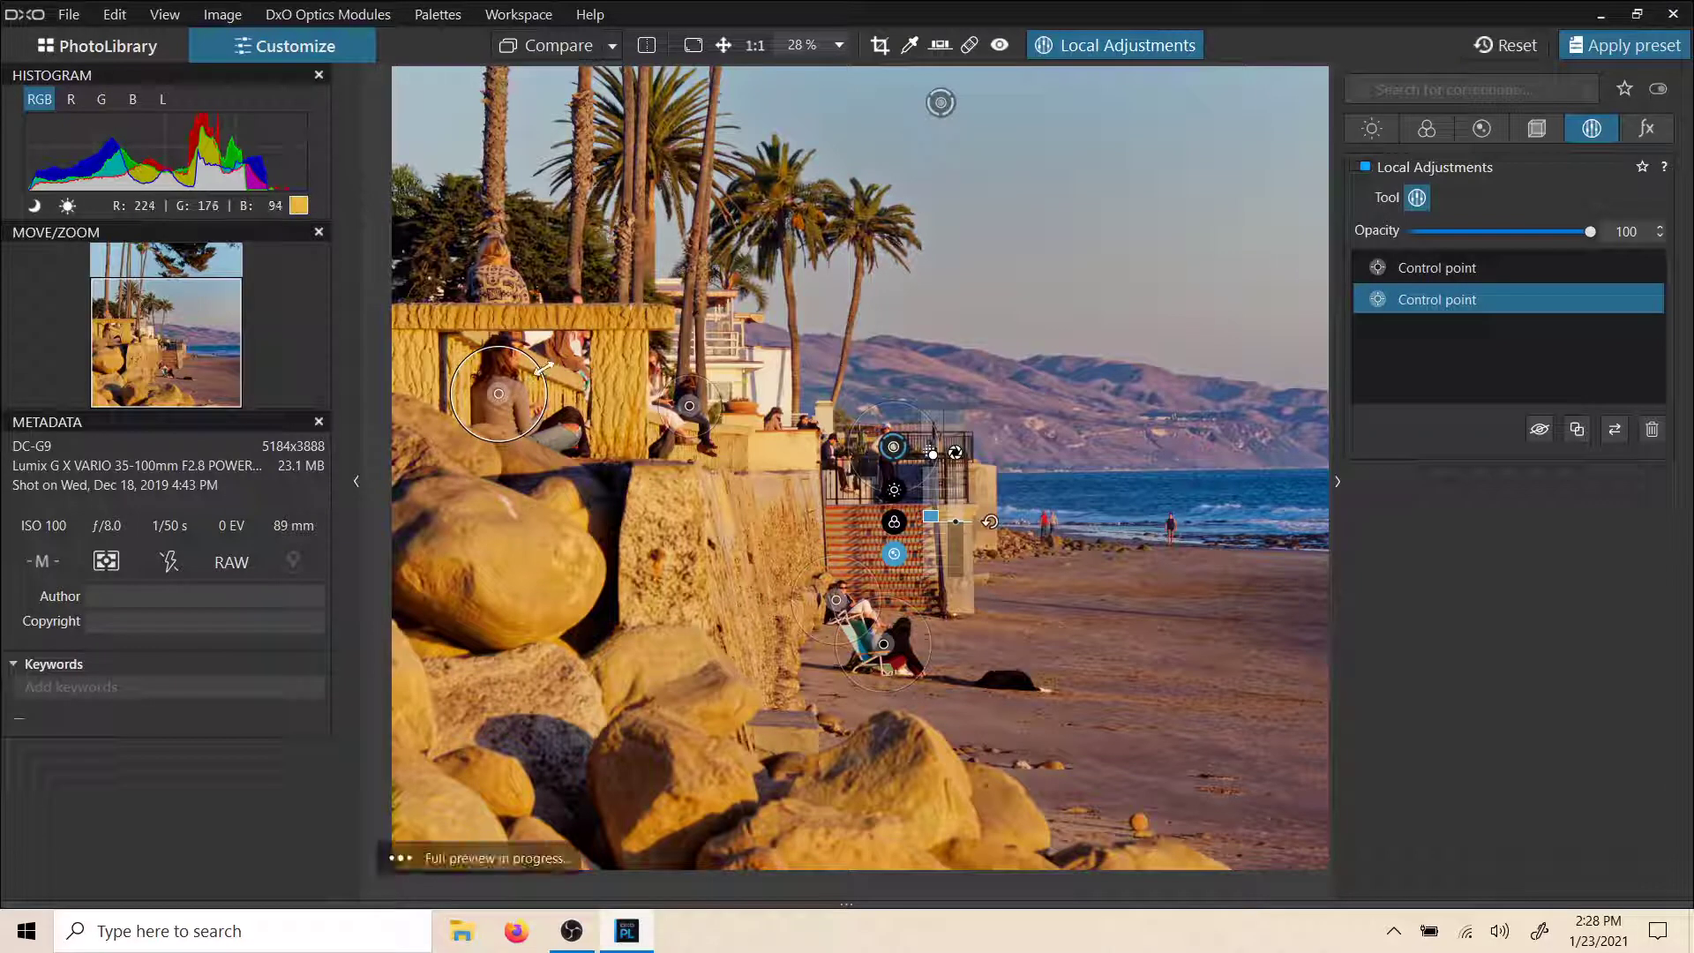
pyautogui.moveTo(536, 374); pyautogui.dragTo(555, 364)
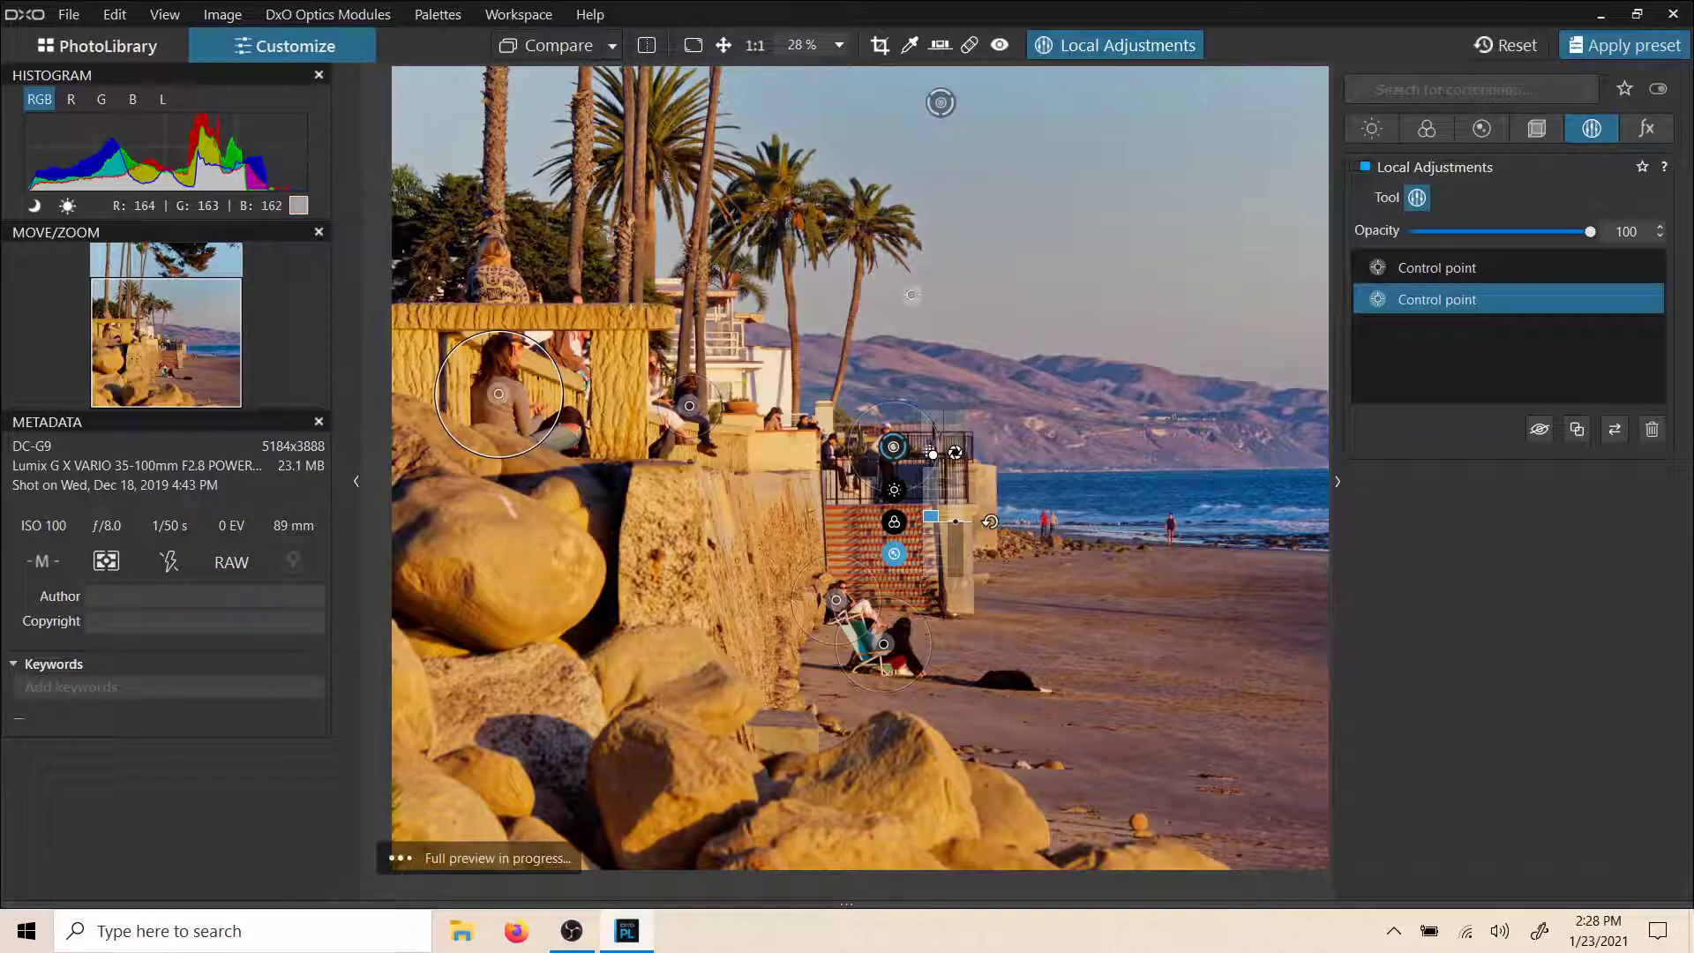
pyautogui.scroll(2, 950, 264)
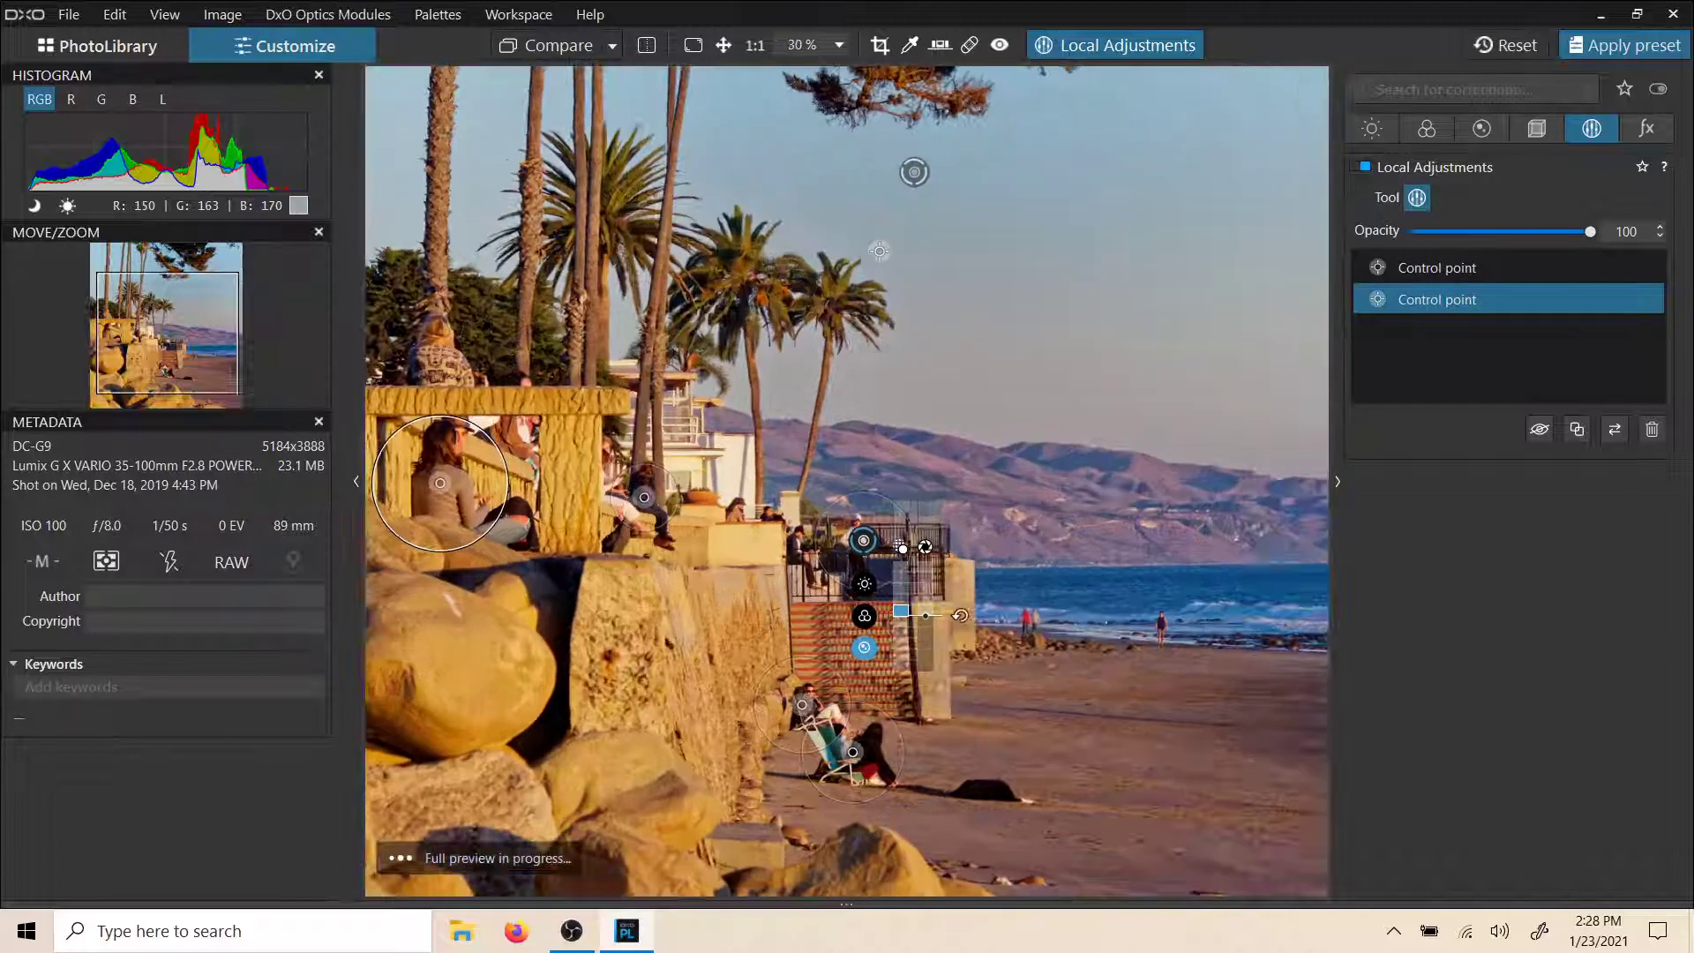
pyautogui.scroll(-1, 905, 145)
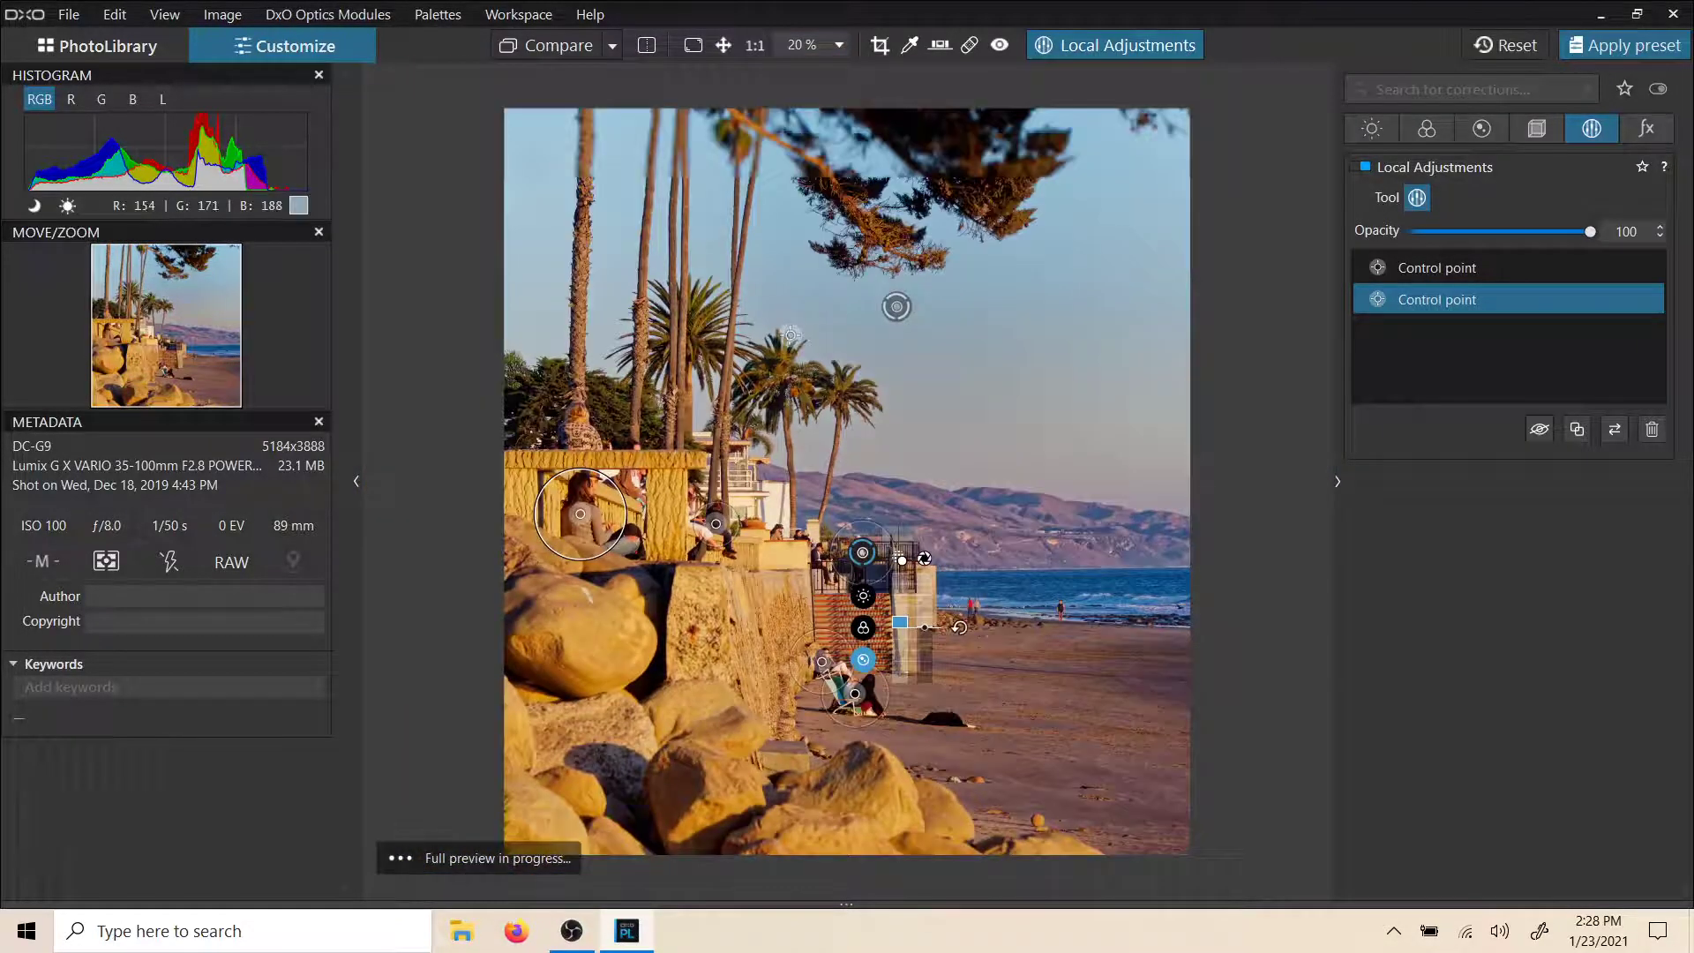
# Review the sky control point's coverage, close the local adjustments and view the whole photo
pyautogui.click(1462, 272)
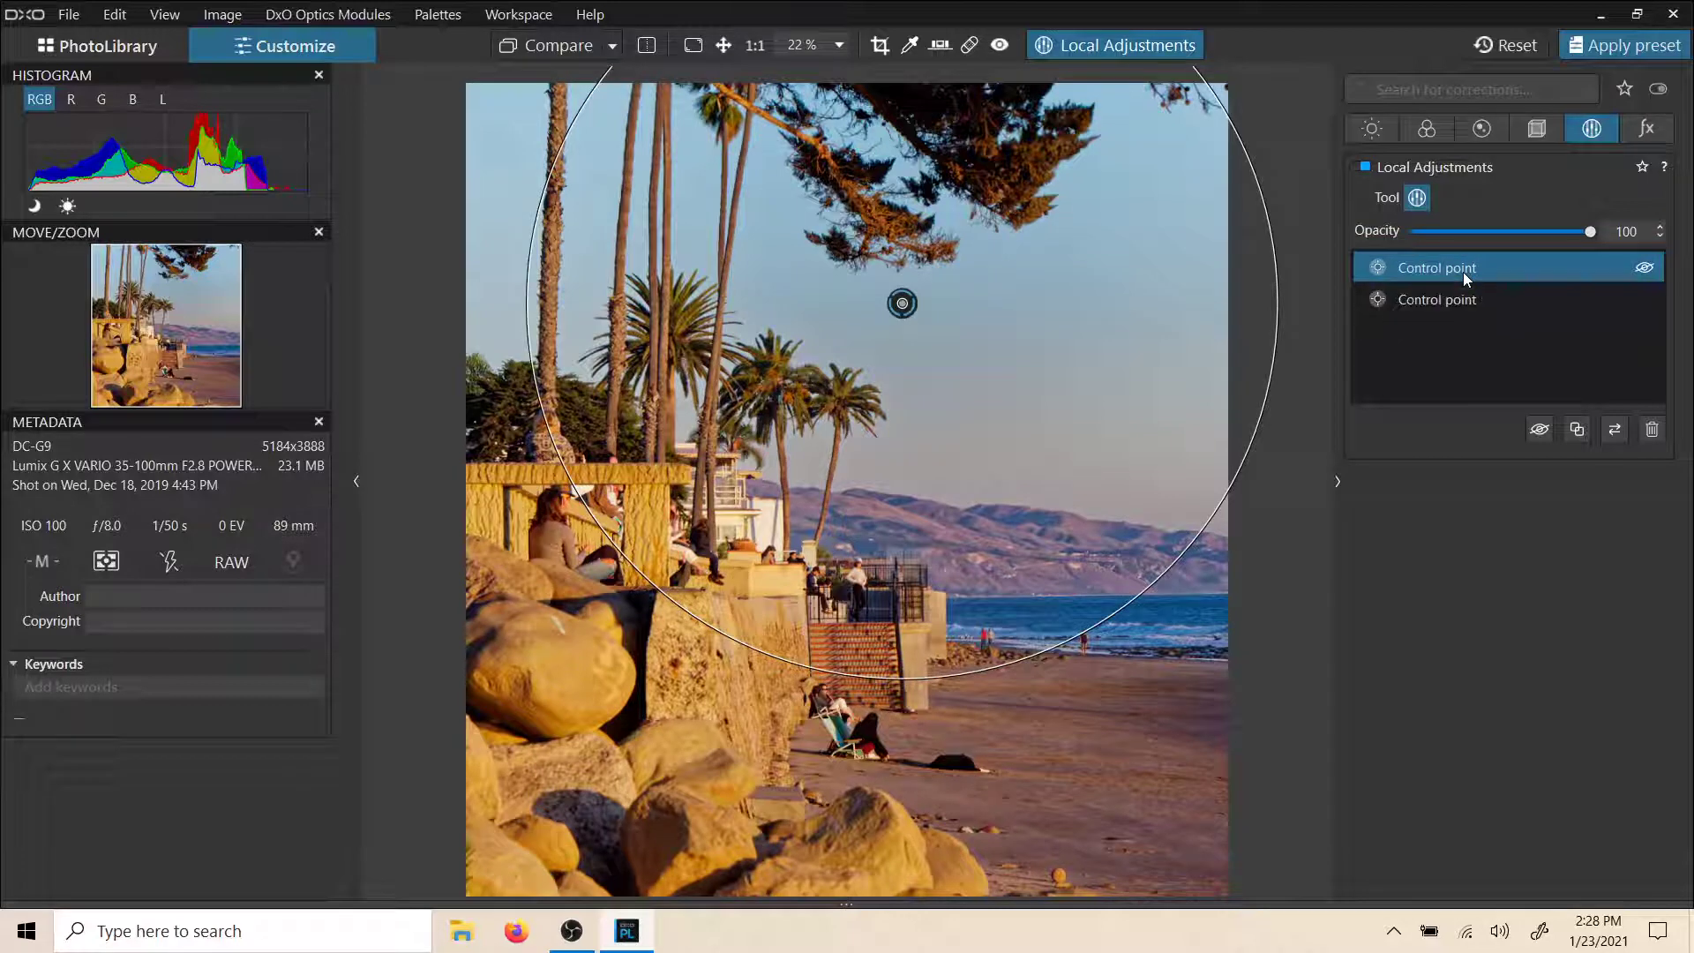
pyautogui.click(1140, 46)
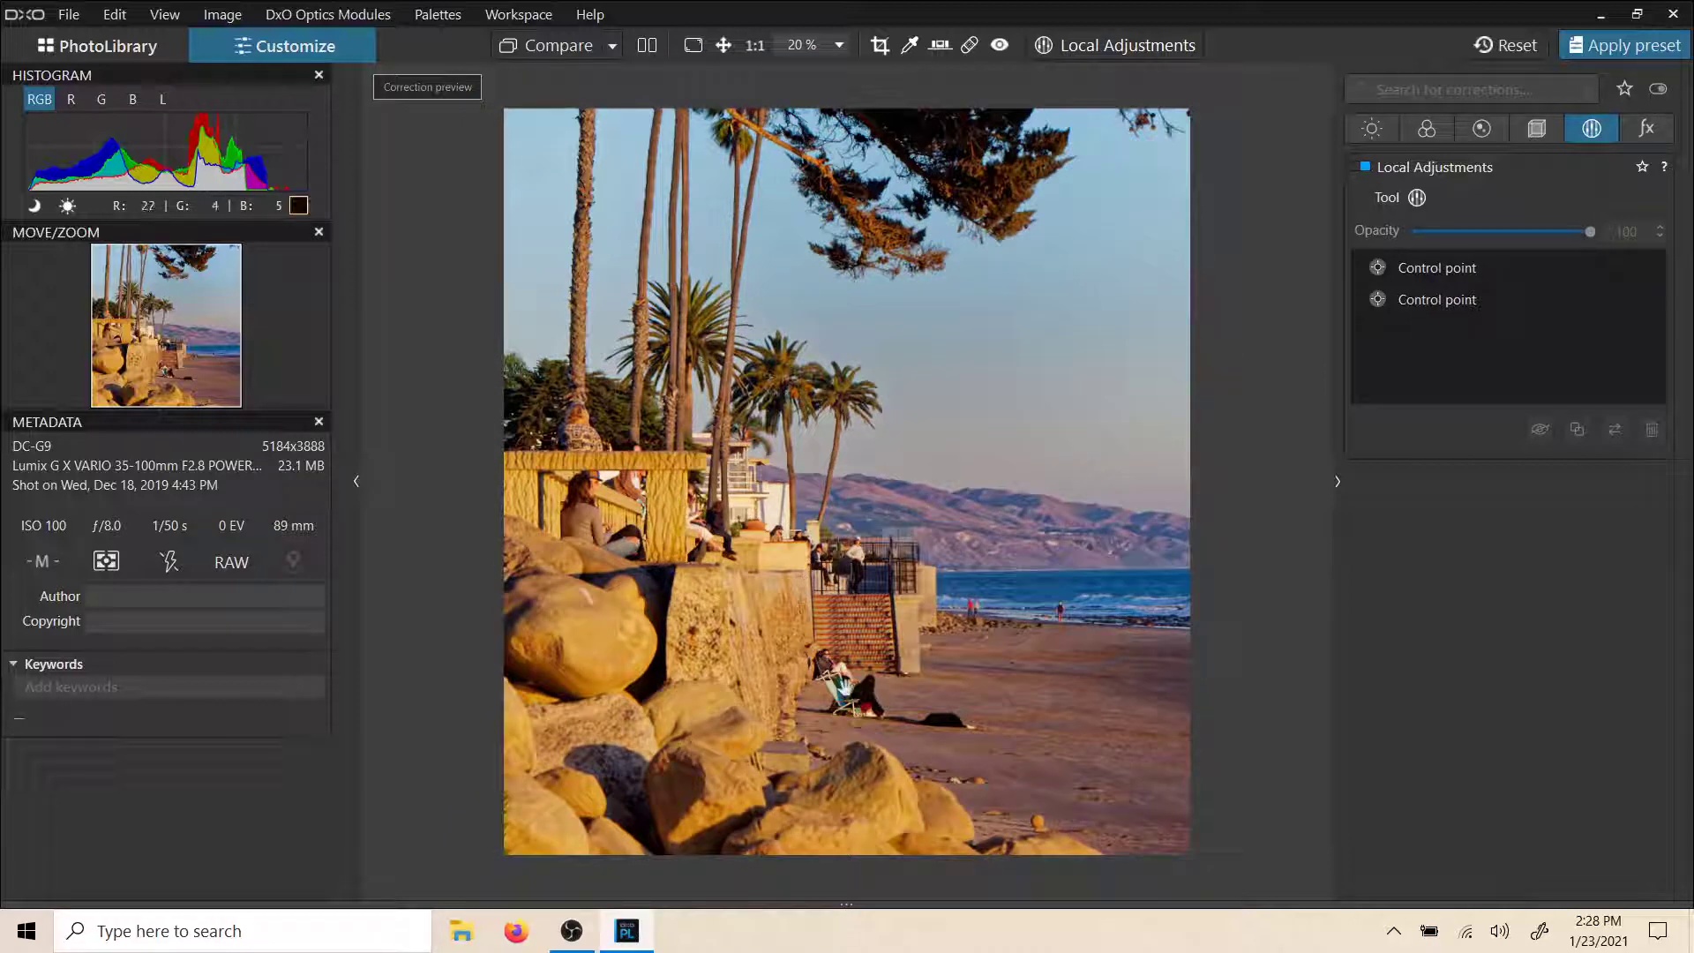
pyautogui.scroll(1, 873, 560)
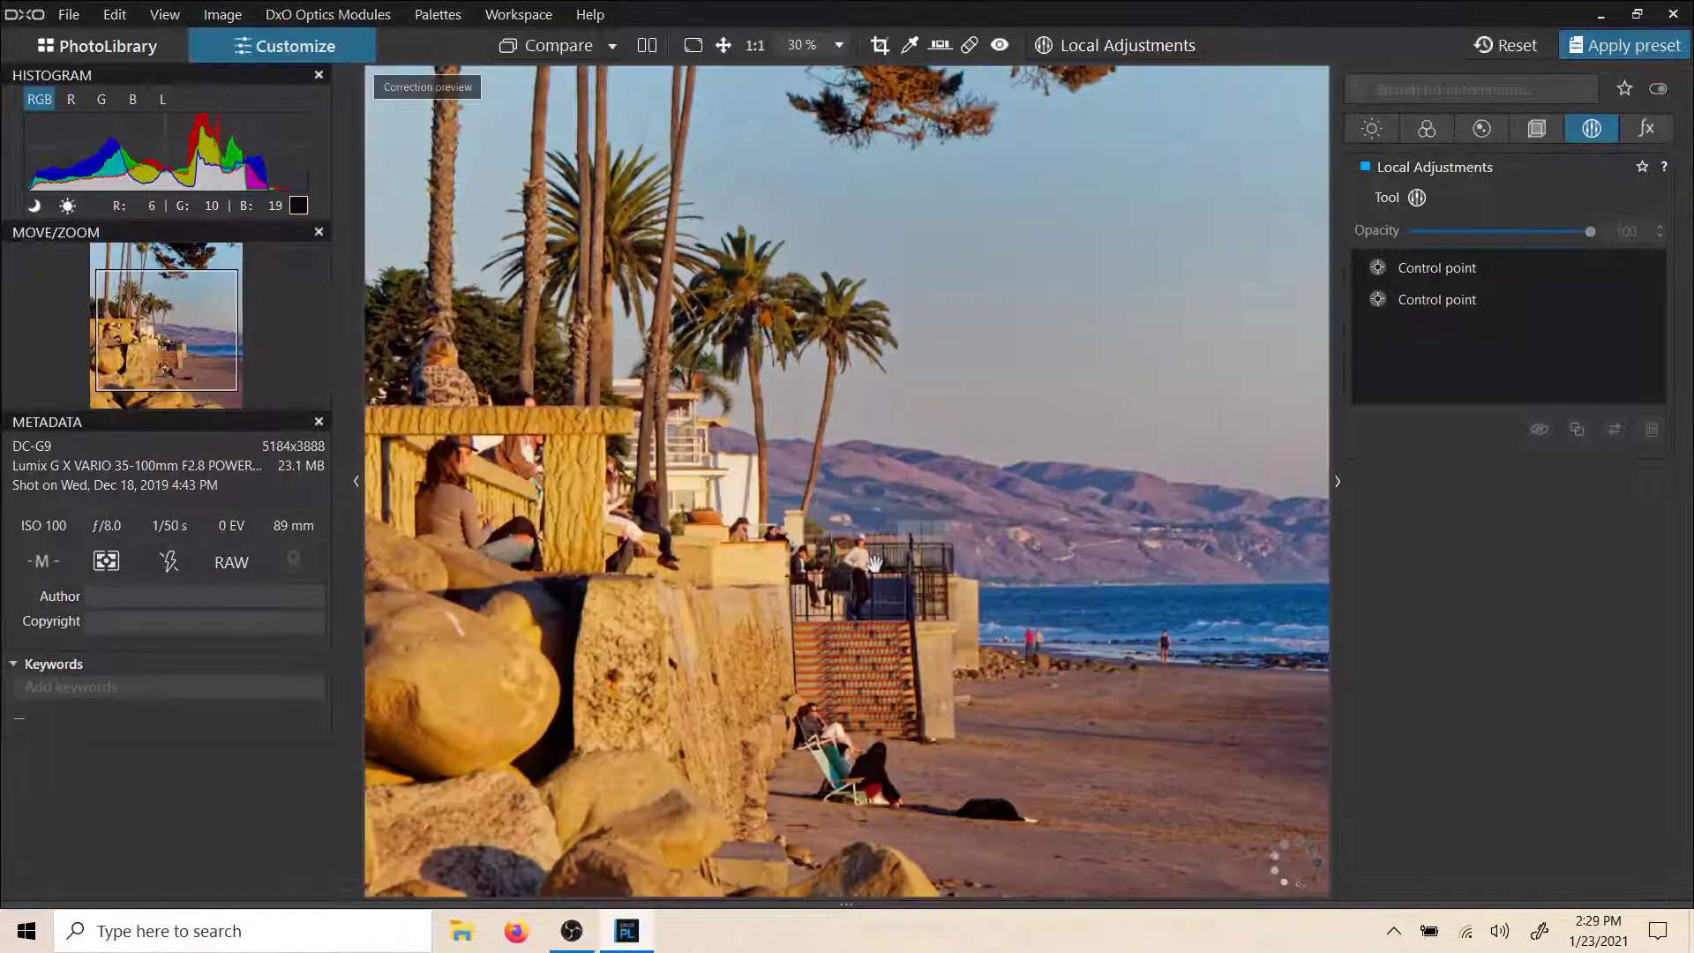
pyautogui.scroll(-2, 874, 562)
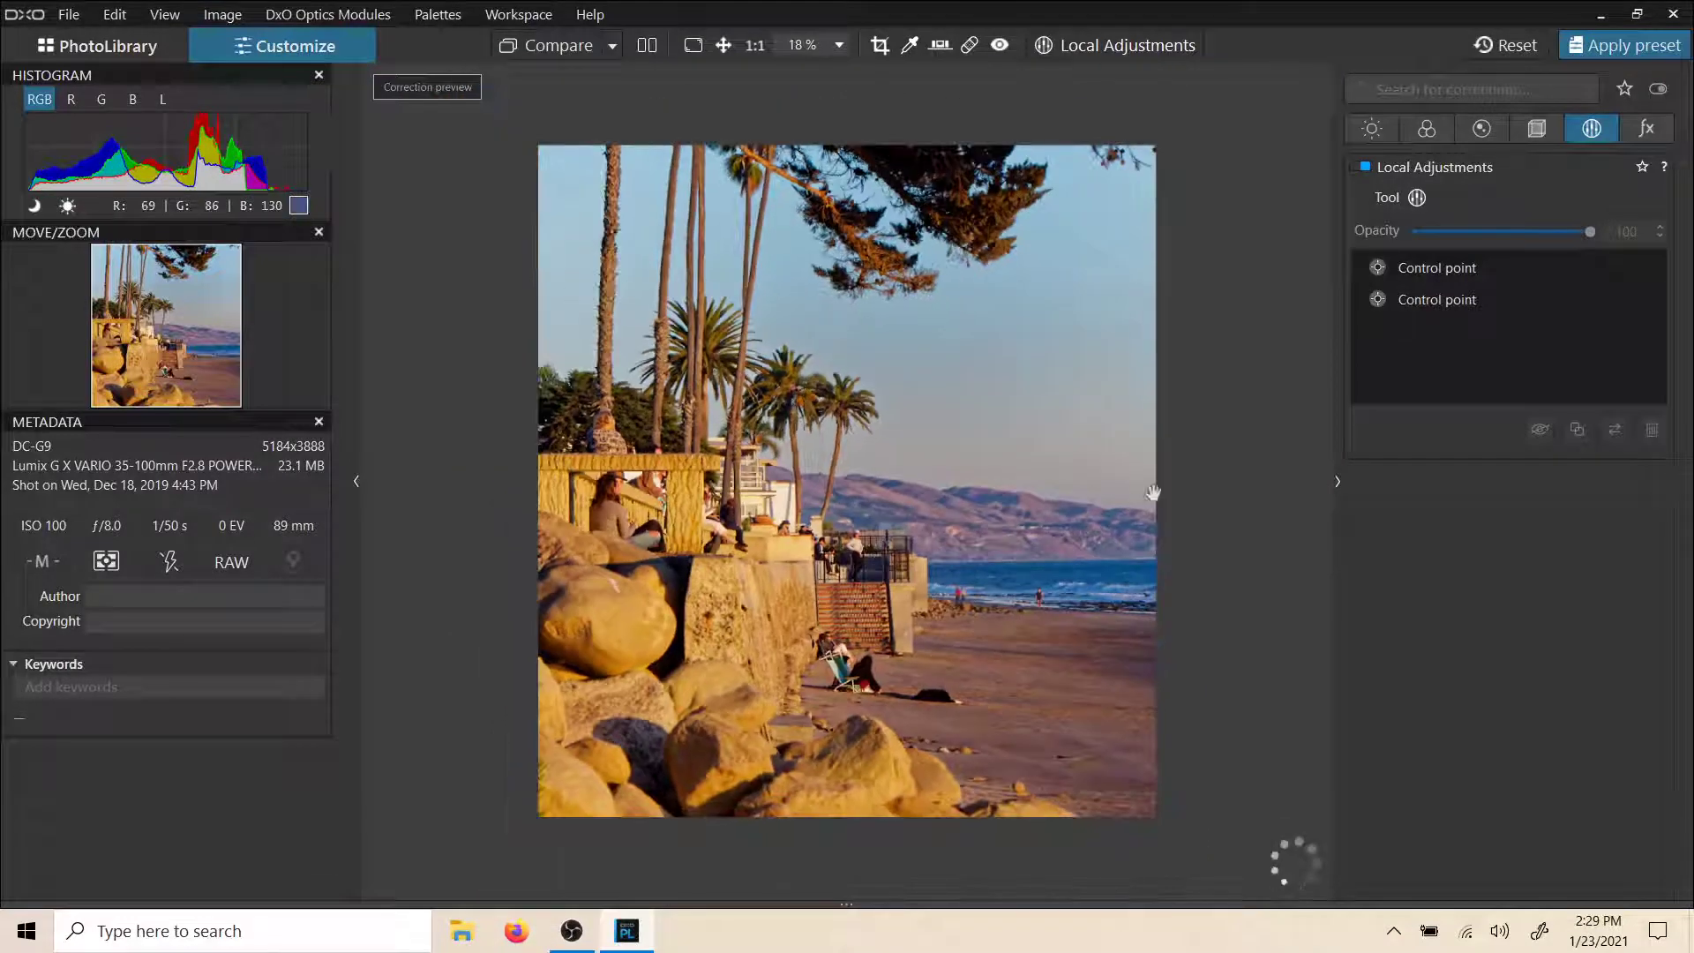